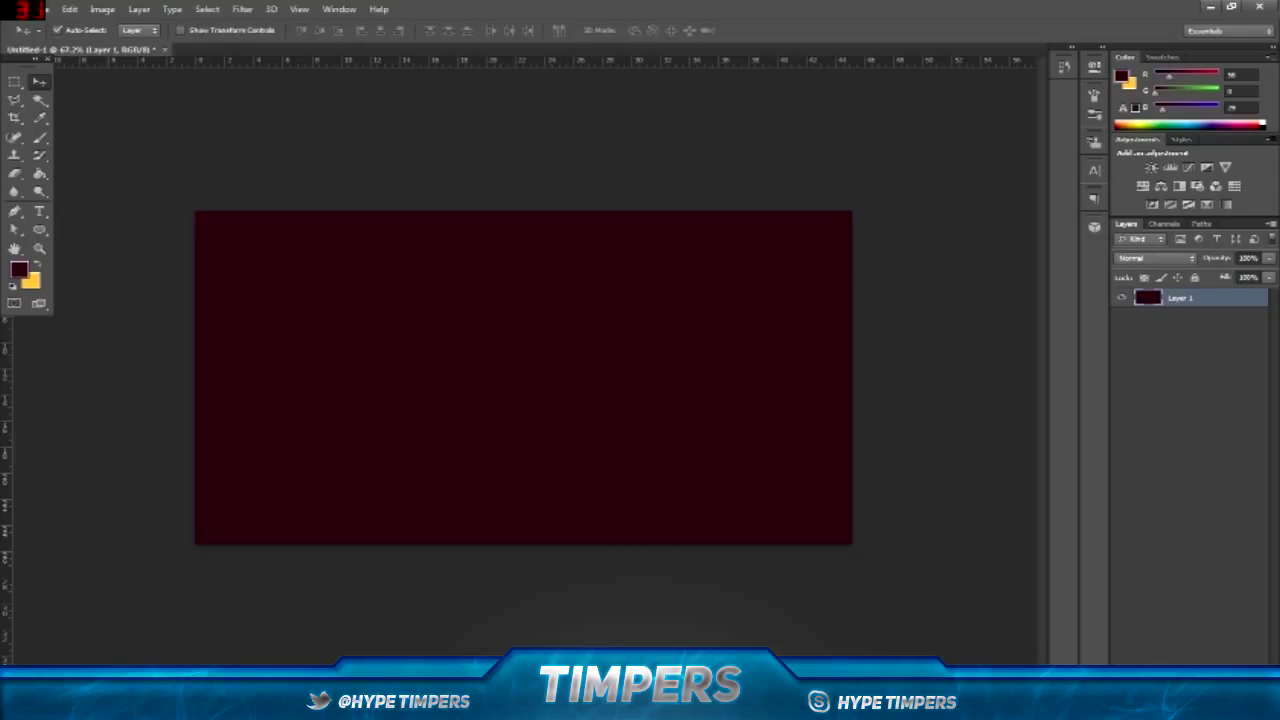
- Add the word "TEXT" with the Type tool and move it to the middle of the canvas
{"action": "key", "text": "t"}
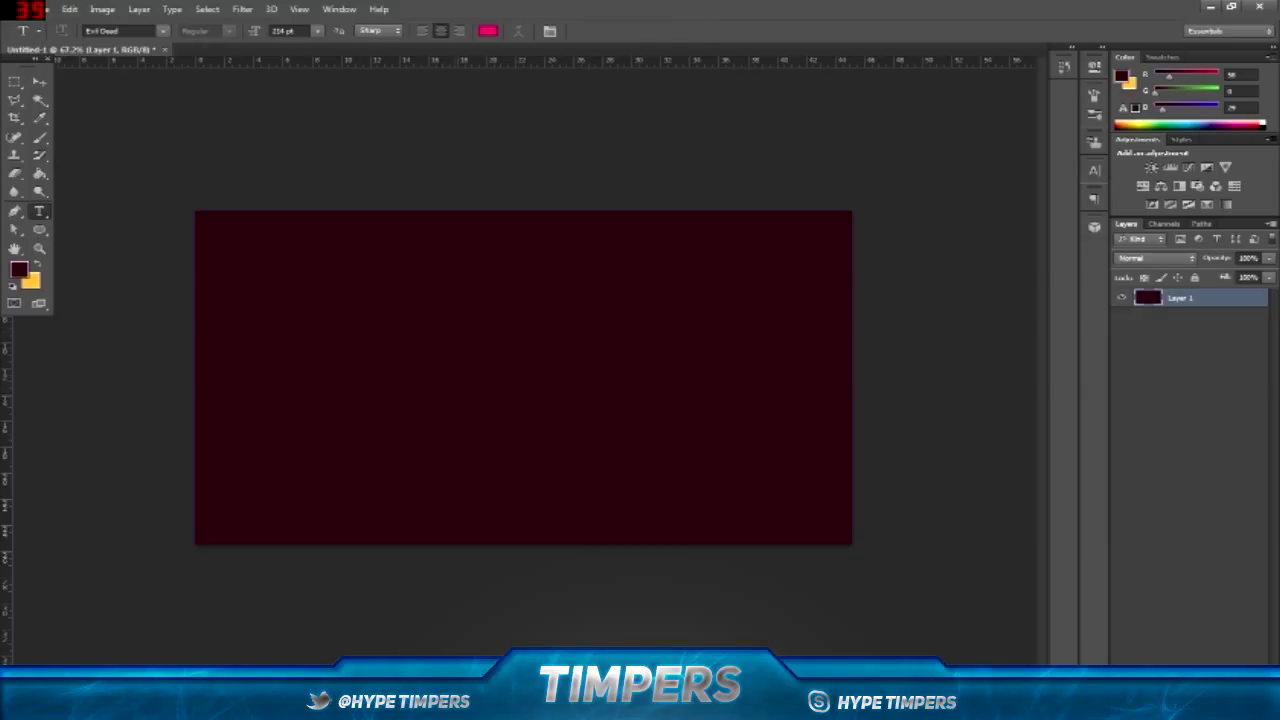
{"action": "left_click", "coordinate": [454, 396]}
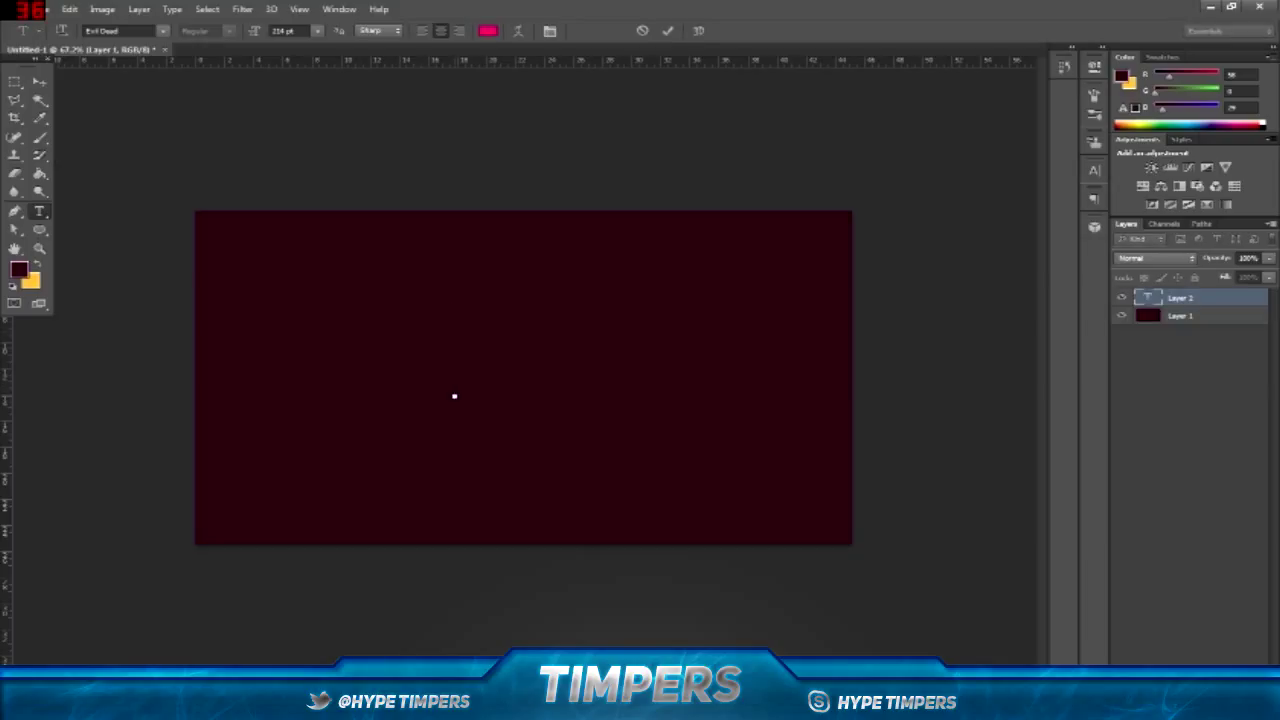
{"action": "type", "text": "TEXT"}
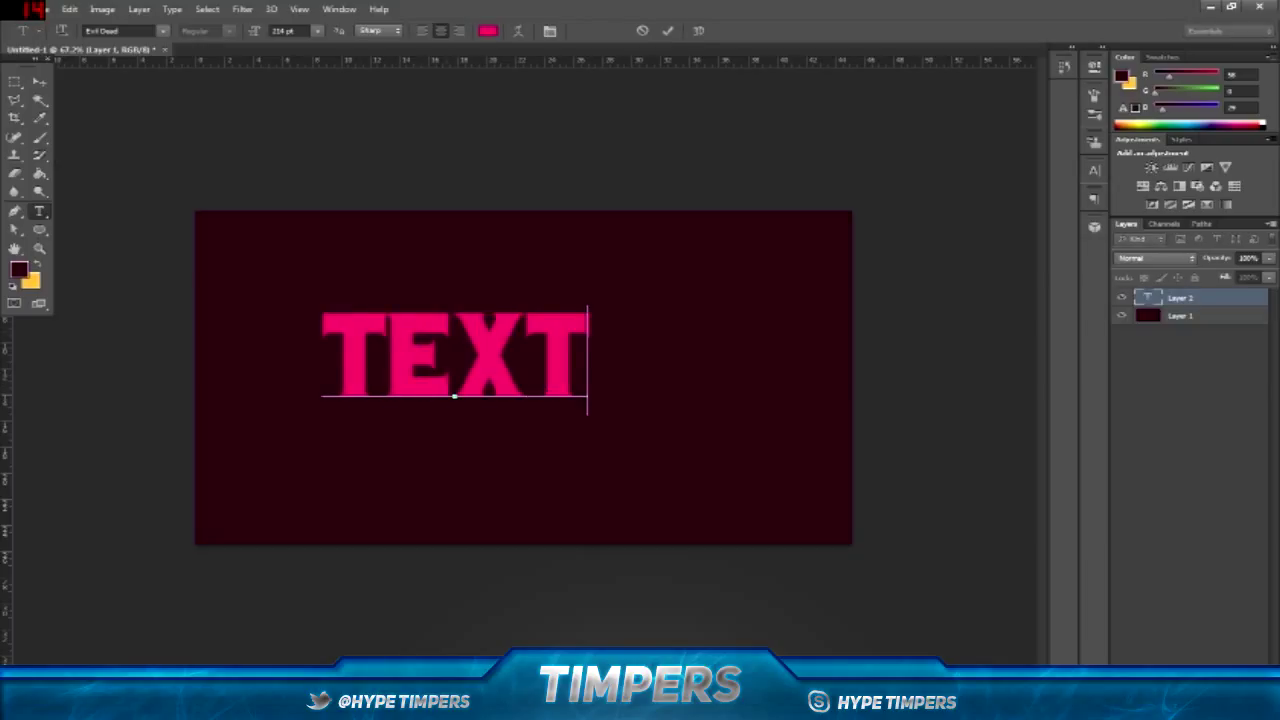
{"action": "left_click_drag", "start_coordinate": [648, 330], "coordinate": [672, 328]}
{"action": "left_click", "coordinate": [39, 82]}
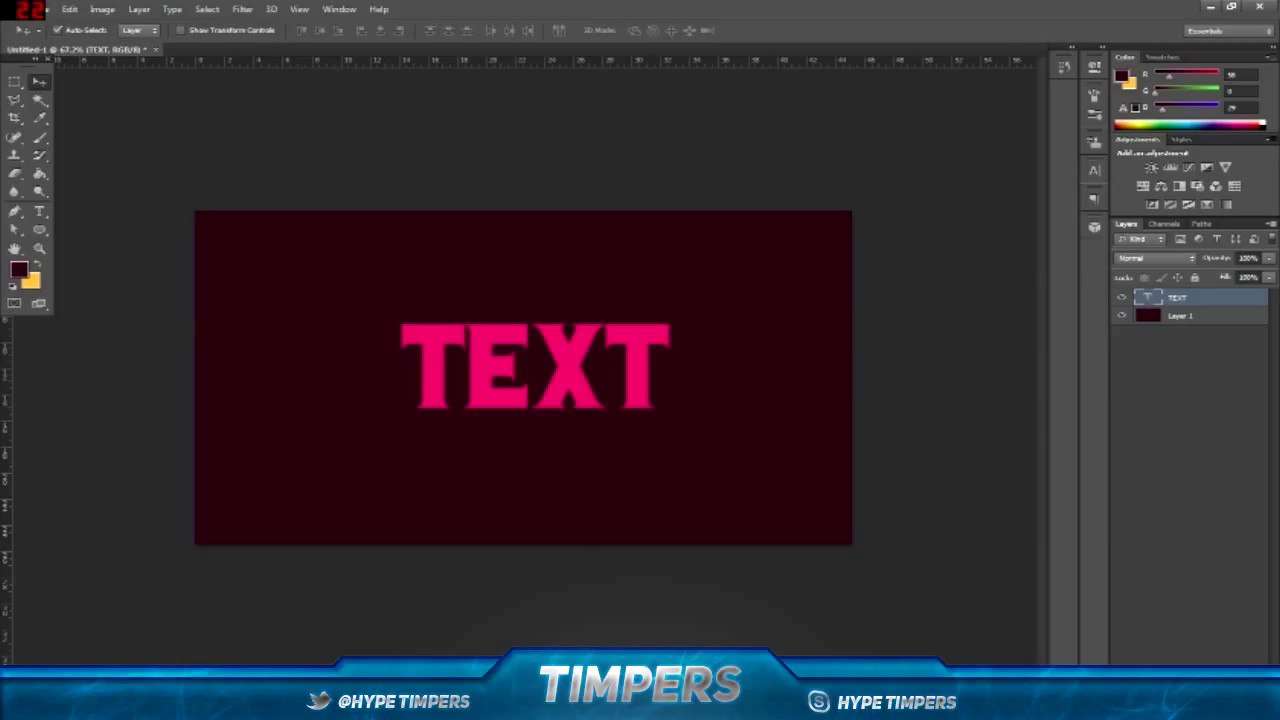
- Add an Outer Glow to the TEXT layer with Overlay blend mode and slightly increase its spread and size
{"action": "double_click", "coordinate": [1225, 298]}
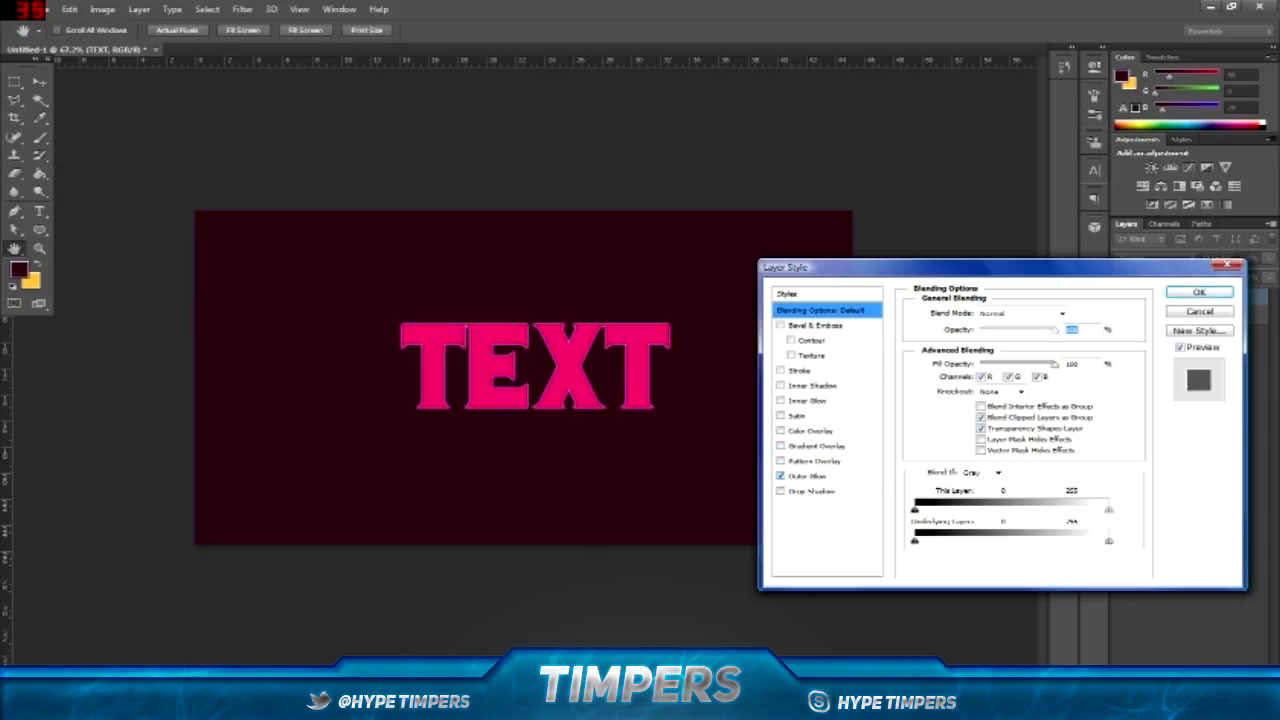
{"action": "left_click", "coordinate": [808, 476]}
{"action": "left_click", "coordinate": [1050, 313]}
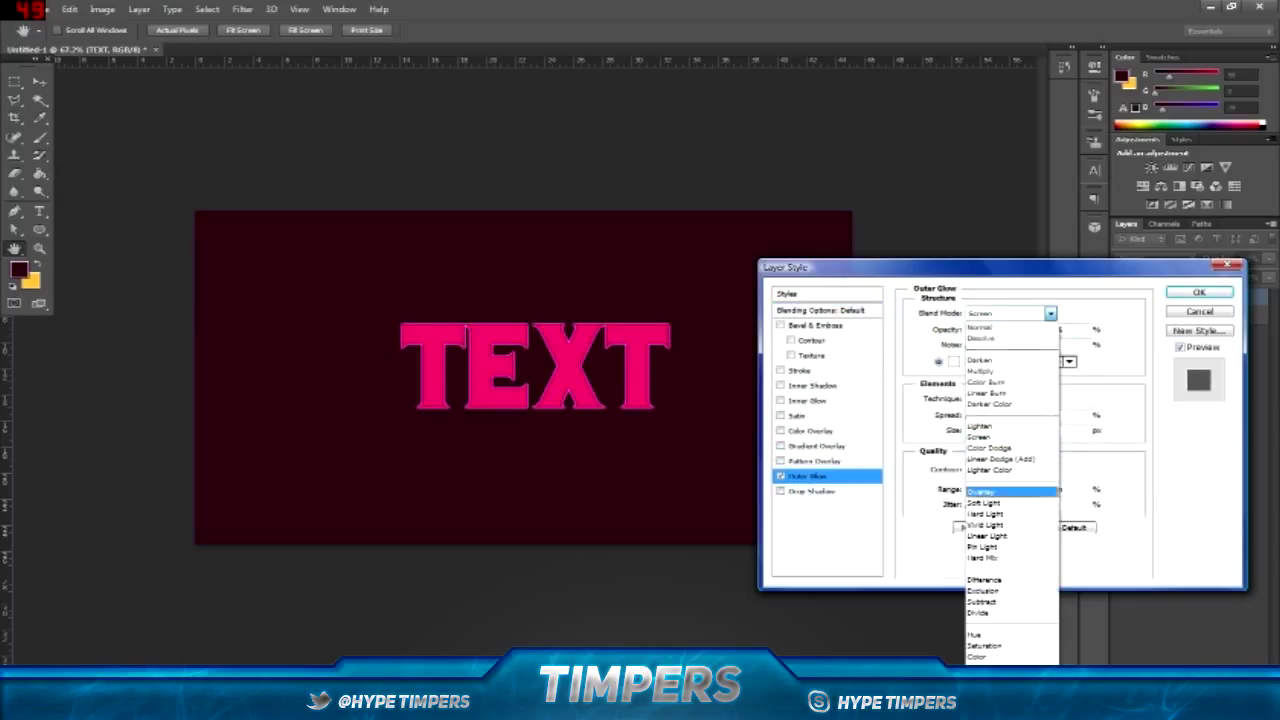
{"action": "left_click", "coordinate": [982, 491]}
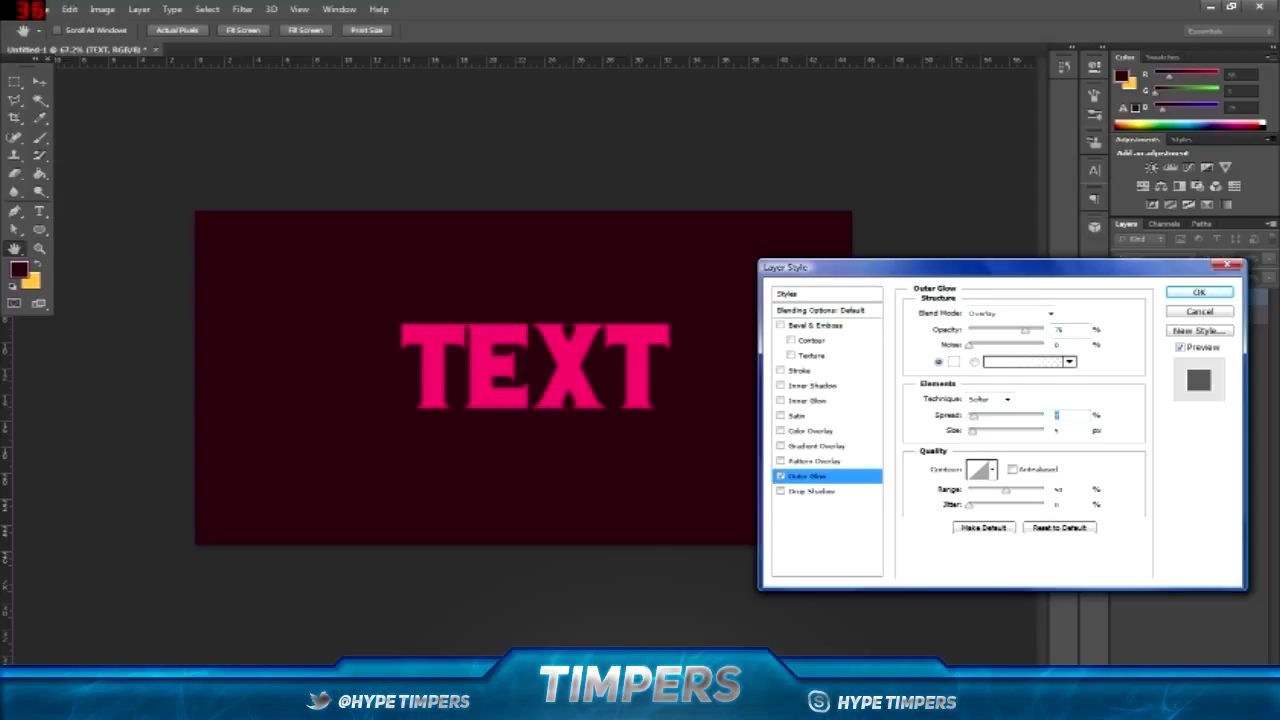
{"action": "left_click_drag", "start_coordinate": [972, 431], "coordinate": [975, 431]}
- Enable an Inner Glow on the text with Overlay blend mode and slightly increase its choke and size
{"action": "left_click", "coordinate": [780, 400]}
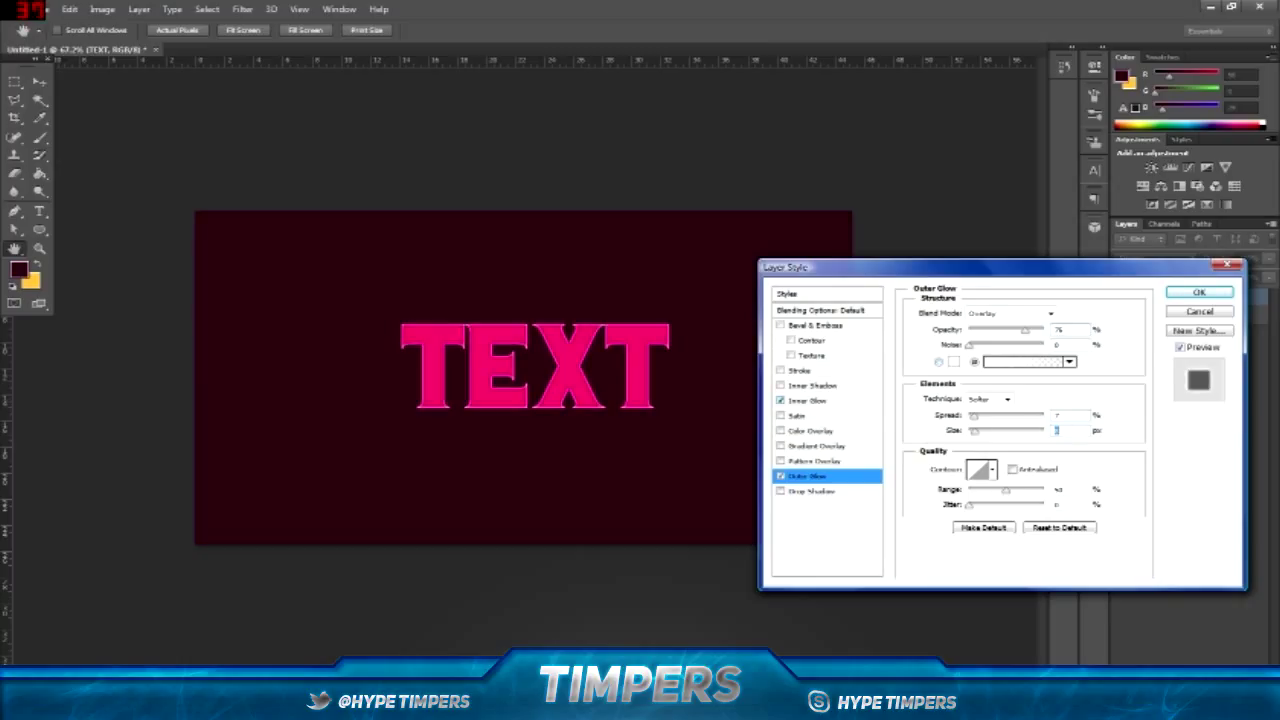
{"action": "left_click", "coordinate": [808, 400]}
{"action": "left_click", "coordinate": [1050, 314]}
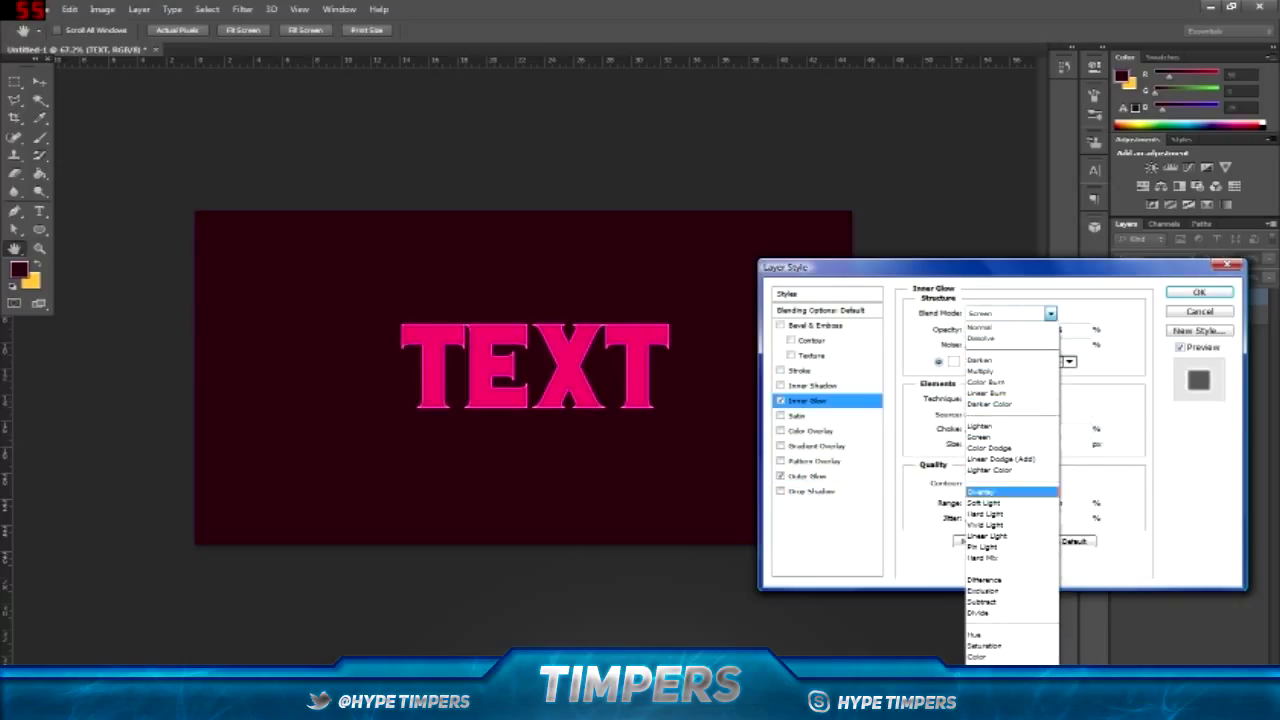
{"action": "left_click", "coordinate": [982, 492]}
{"action": "left_click", "coordinate": [1025, 330]}
{"action": "left_click", "coordinate": [969, 430]}
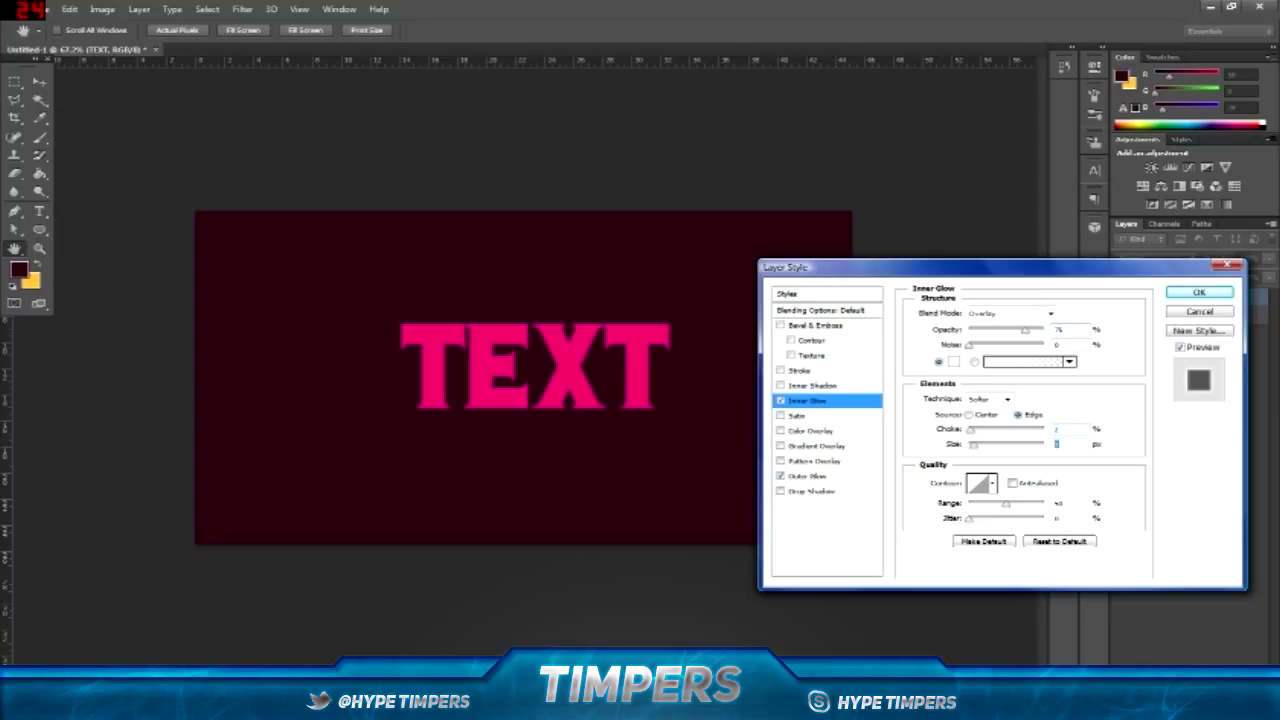
{"action": "left_click_drag", "start_coordinate": [973, 445], "coordinate": [976, 445]}
- Enable an Inner Shadow on the text with Overlay blend mode and reduce its opacity
{"action": "left_click", "coordinate": [812, 385]}
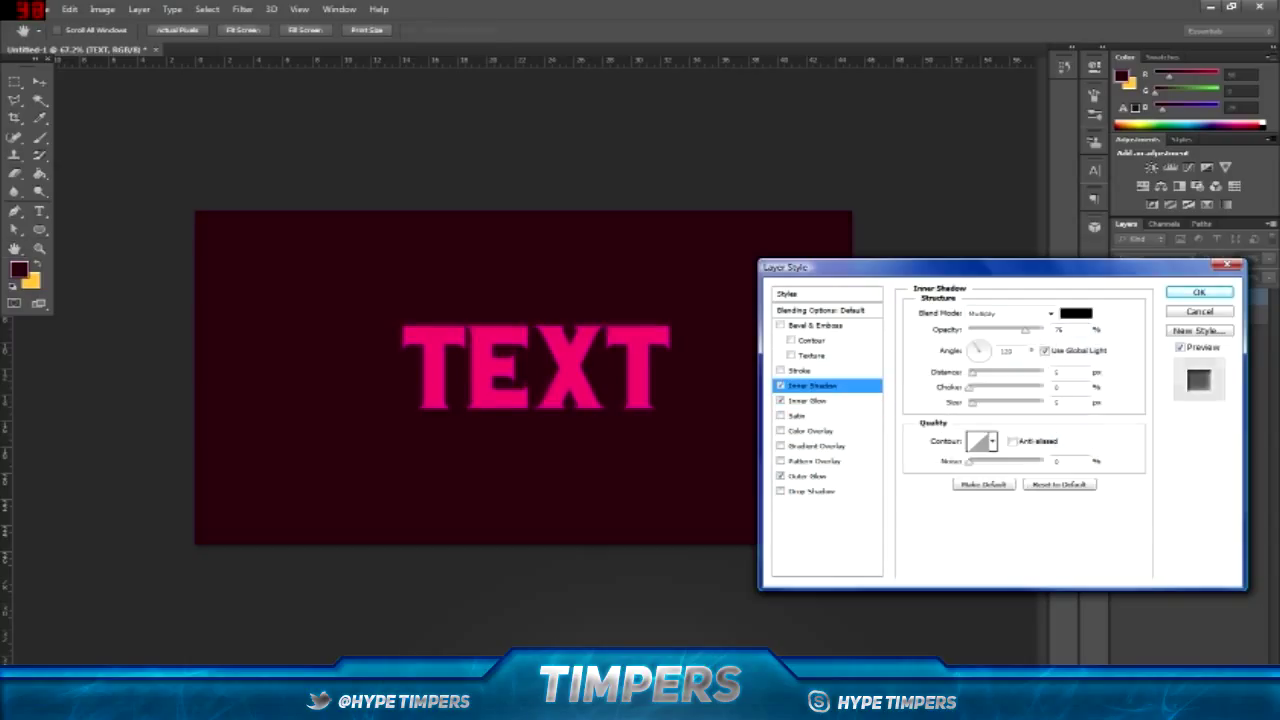
{"action": "left_click", "coordinate": [1008, 313]}
{"action": "left_click", "coordinate": [985, 492]}
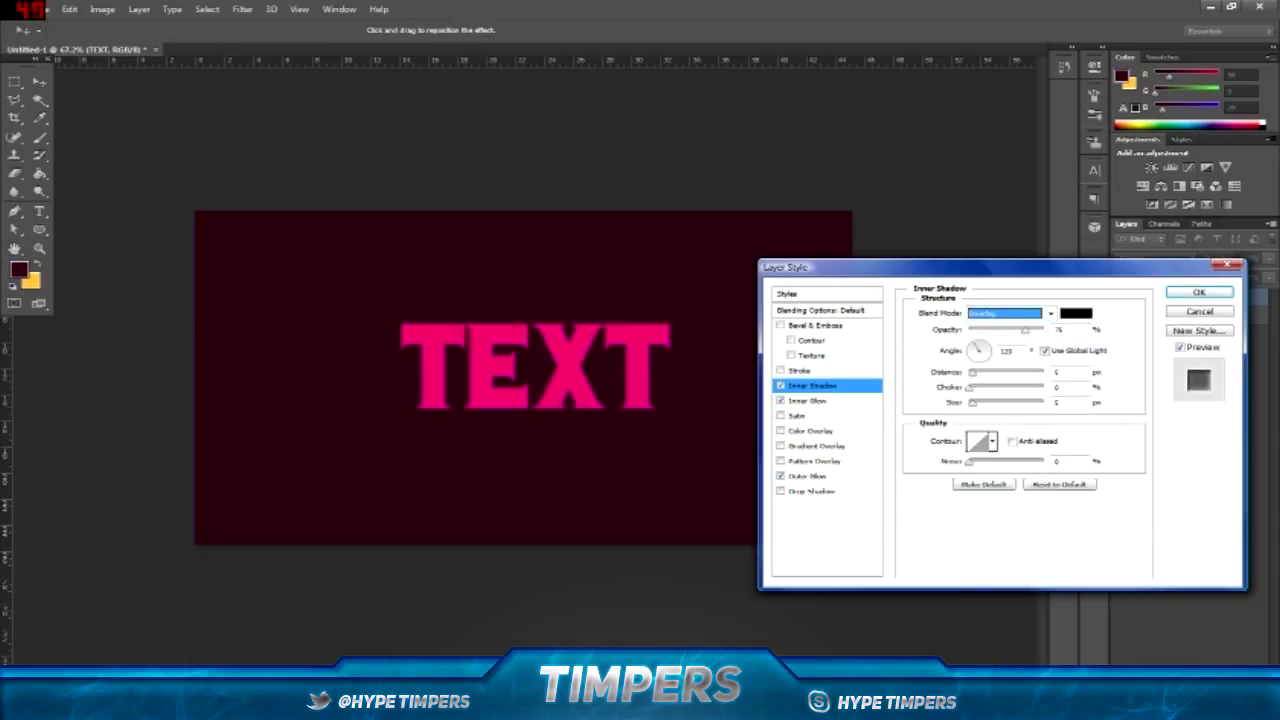
{"action": "left_click_drag", "start_coordinate": [1025, 330], "coordinate": [995, 330]}
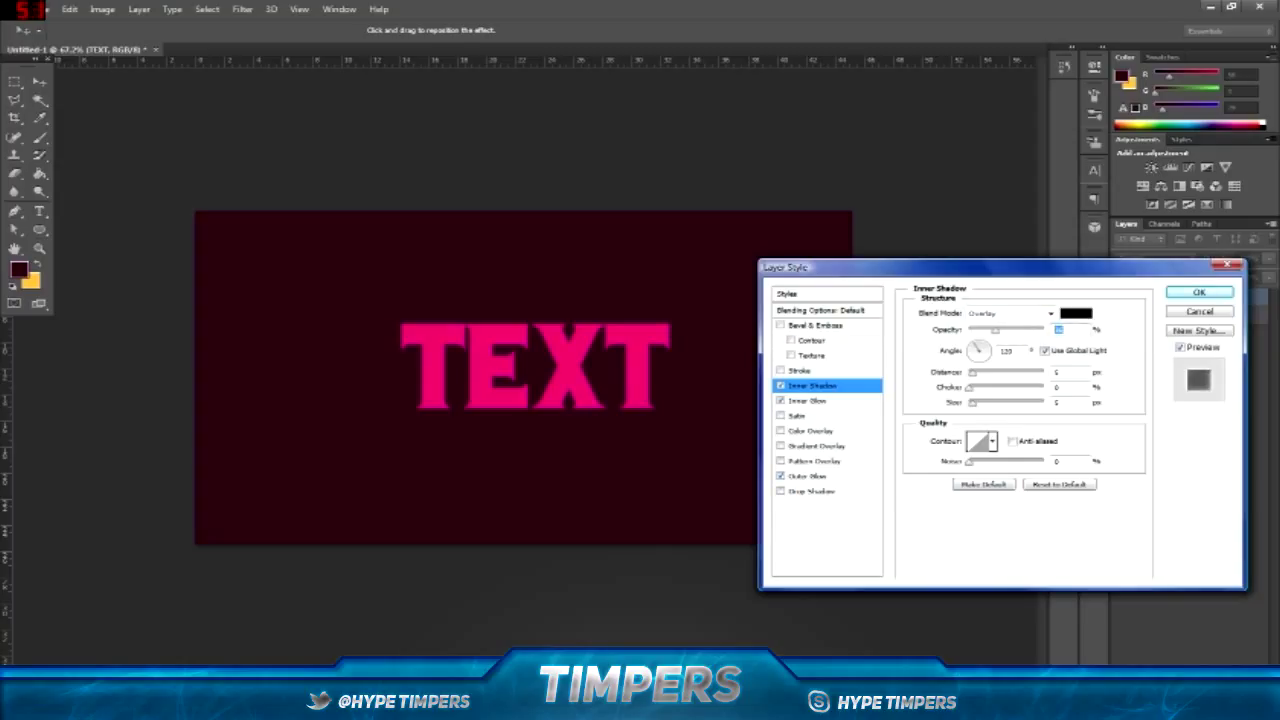
- Enable a Drop Shadow on the text and set its colour to white
{"action": "left_click", "coordinate": [781, 491]}
{"action": "left_click", "coordinate": [811, 491]}
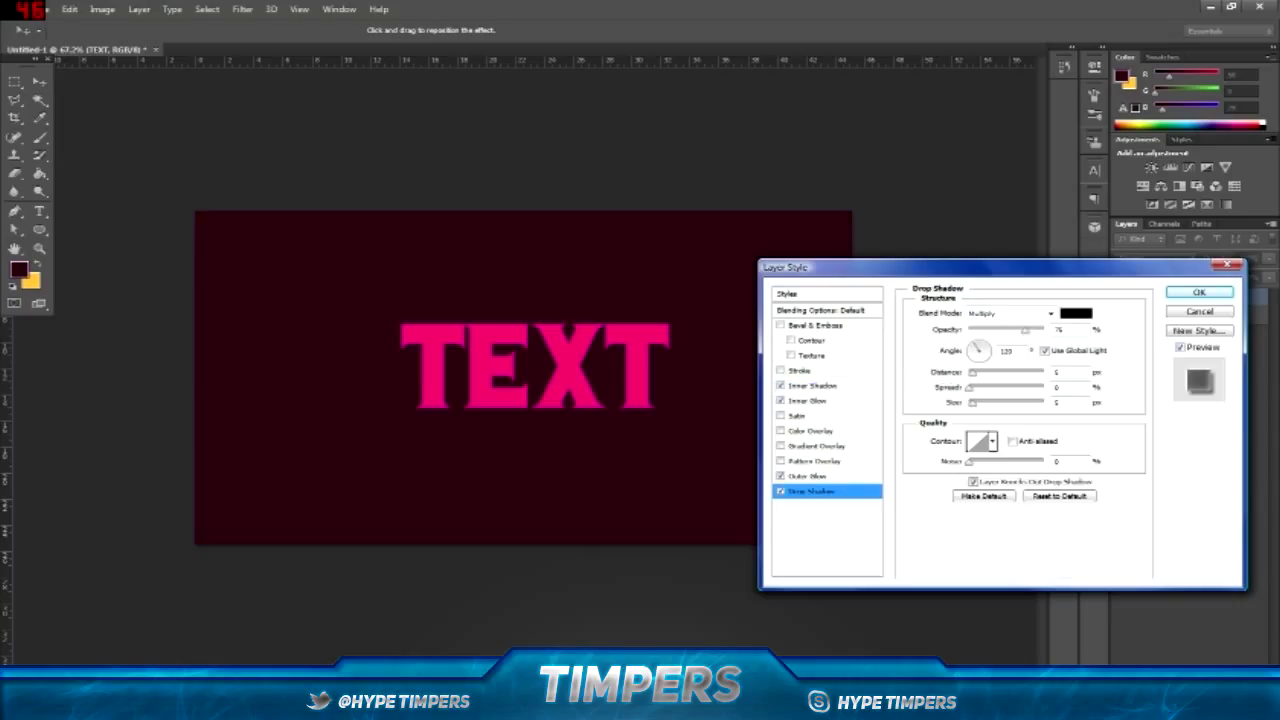
{"action": "left_click", "coordinate": [1012, 314]}
{"action": "left_click", "coordinate": [1000, 371]}
{"action": "left_click", "coordinate": [1076, 314]}
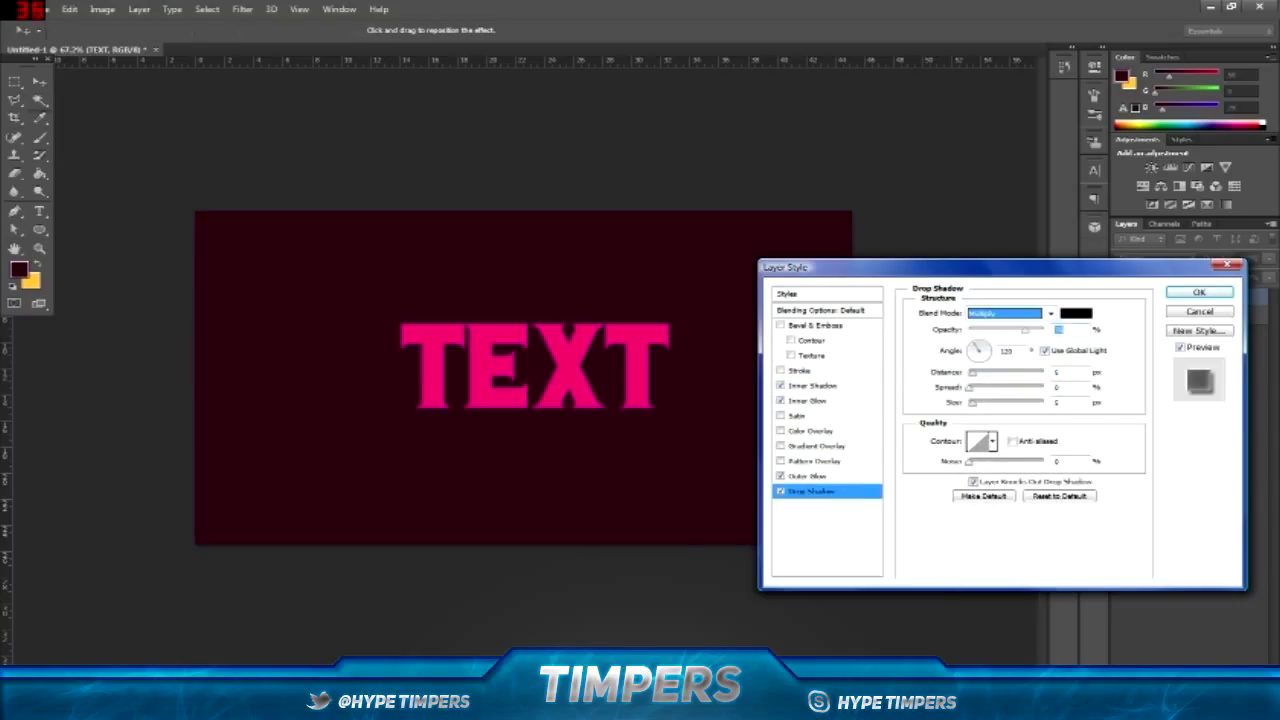
{"action": "left_click_drag", "start_coordinate": [683, 393], "coordinate": [676, 386]}
{"action": "left_click", "coordinate": [1038, 377]}
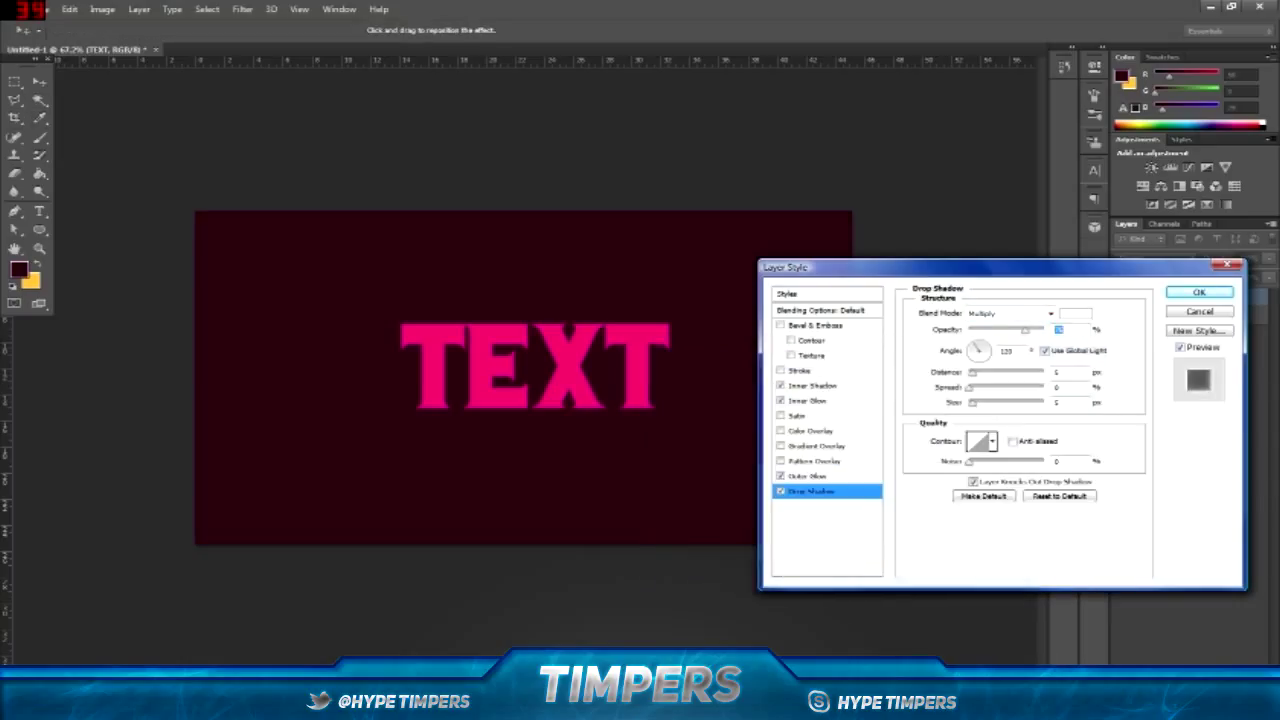
- Set the drop shadow's distance to 0 px and spread to 10%, increase its size, and switch its blend mode to Normal
{"action": "left_click_drag", "start_coordinate": [972, 373], "coordinate": [982, 388]}
{"action": "key", "text": "Tab"}
{"action": "type", "text": "10"}
{"action": "left_click", "coordinate": [1050, 313]}
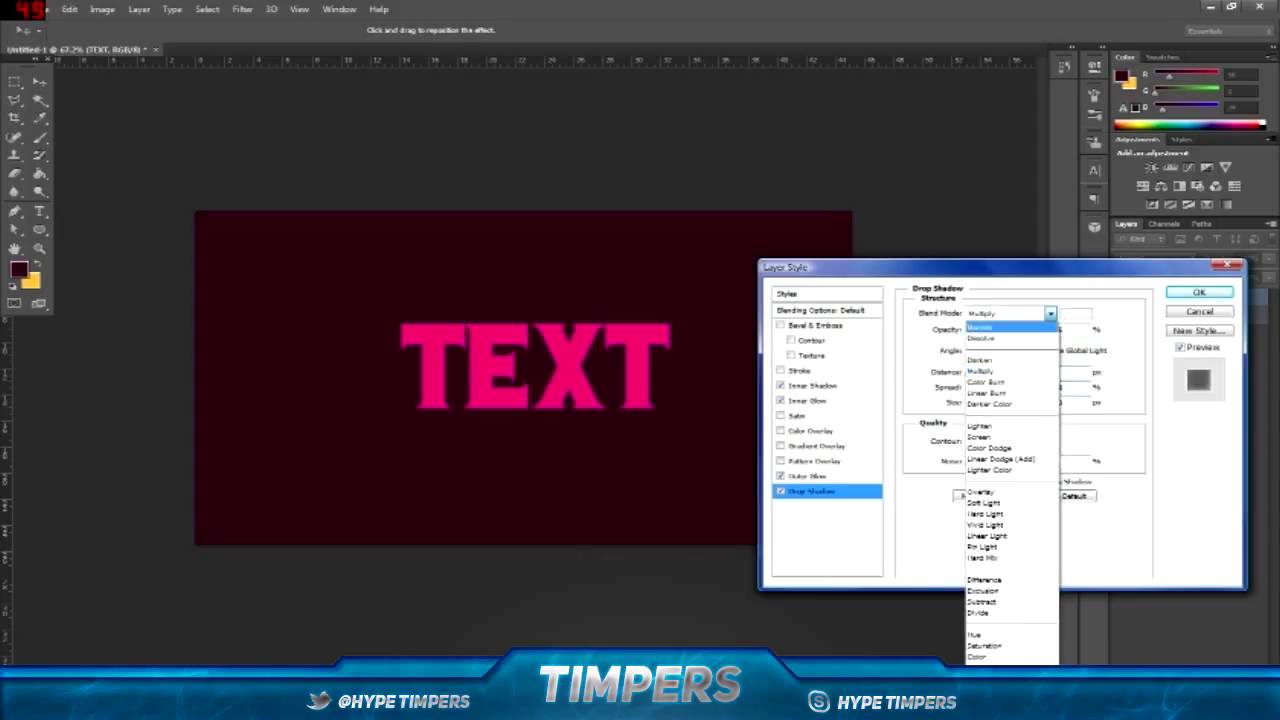
{"action": "left_click", "coordinate": [980, 327]}
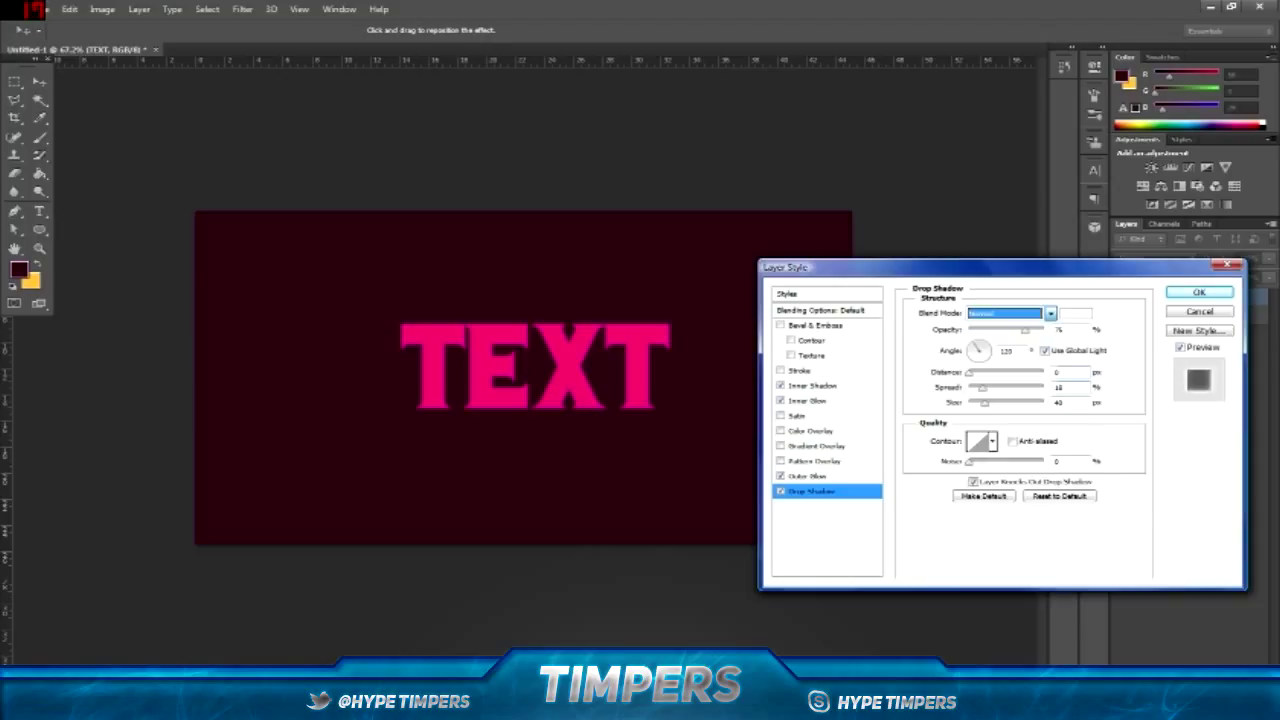
{"action": "left_click_drag", "start_coordinate": [982, 388], "coordinate": [978, 403]}
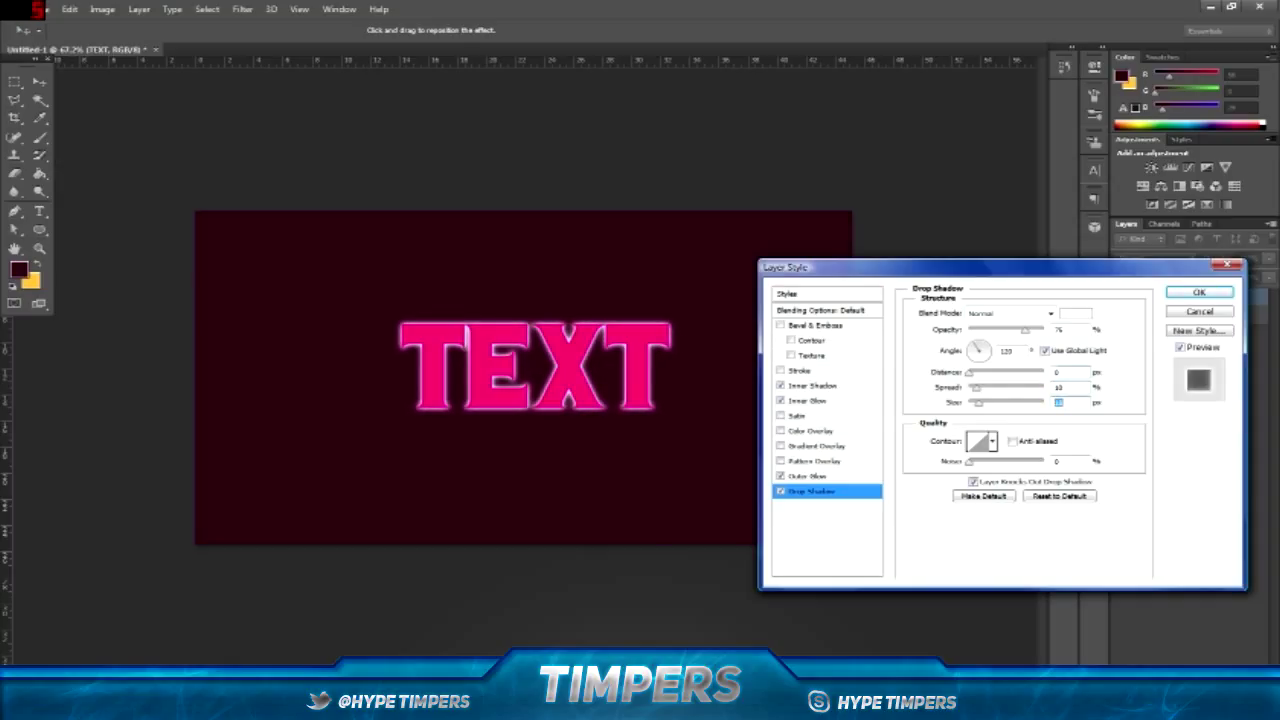
- Change the drop shadow's blend mode to Overlay and apply the layer style
{"action": "left_click", "coordinate": [1008, 313]}
{"action": "left_click", "coordinate": [985, 492]}
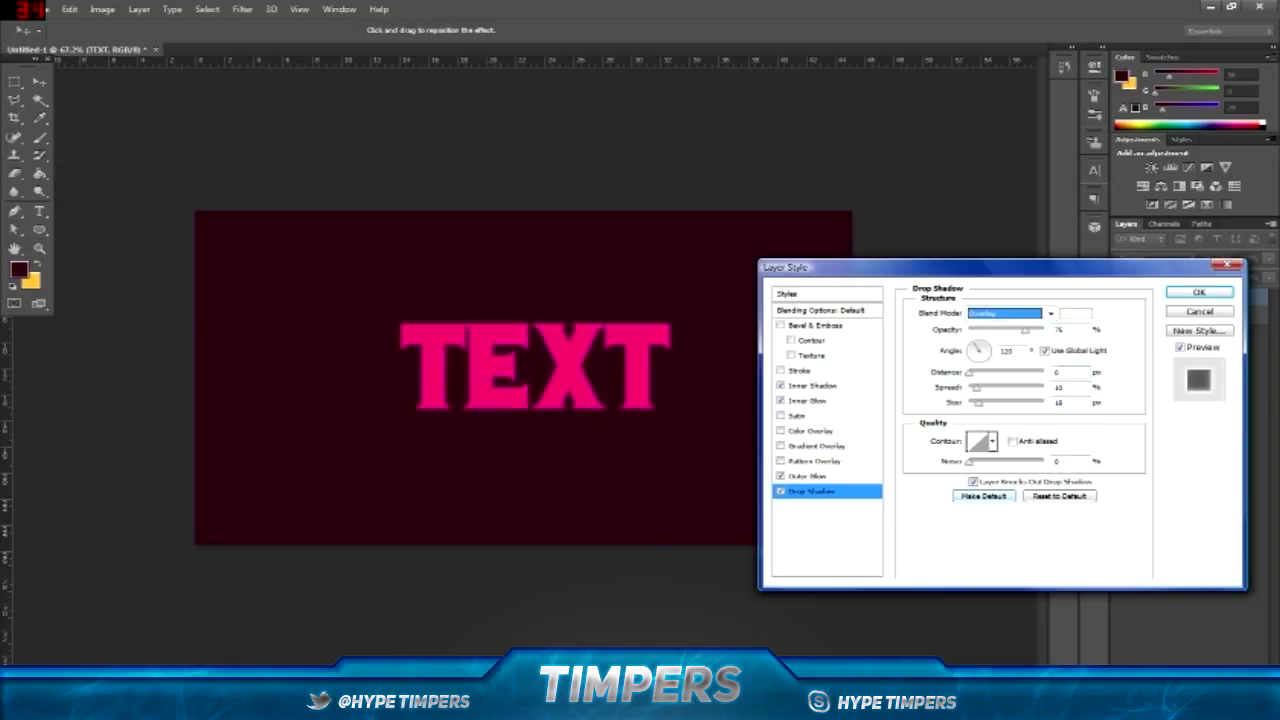
{"action": "key", "text": "Return"}
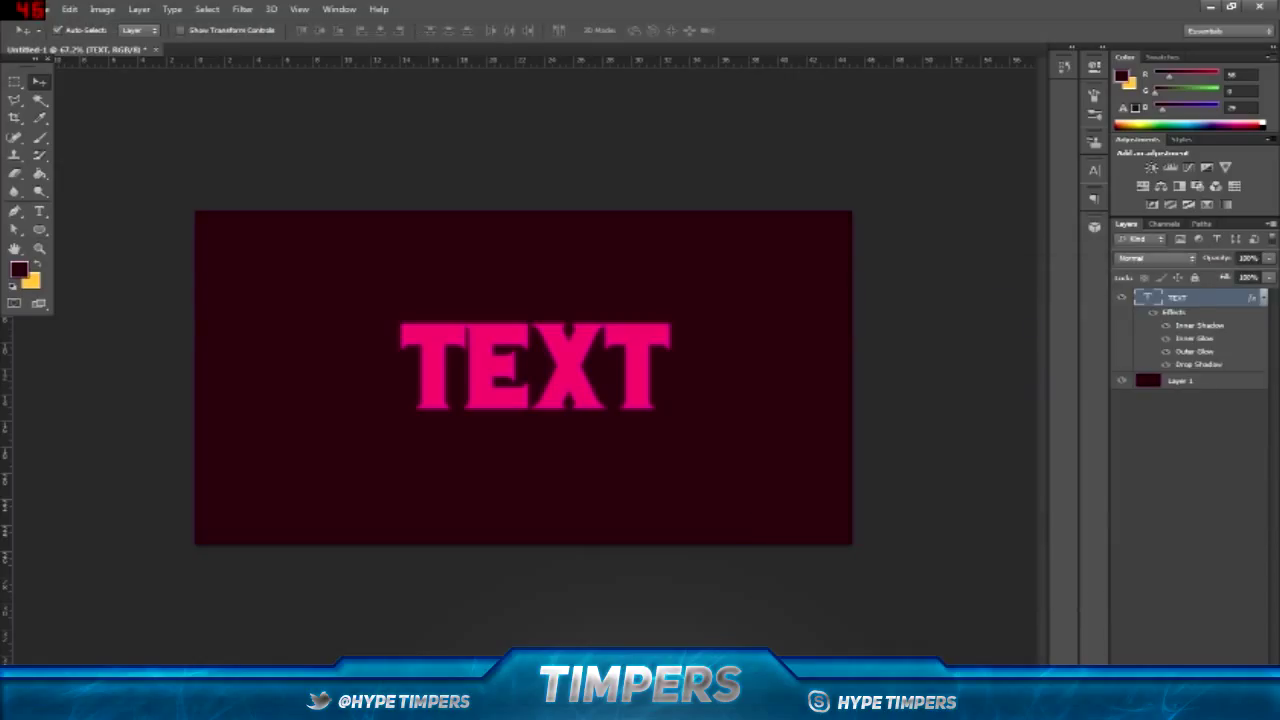
- Duplicate the TEXT layer together with its effects
{"action": "right_click", "coordinate": [1190, 297]}
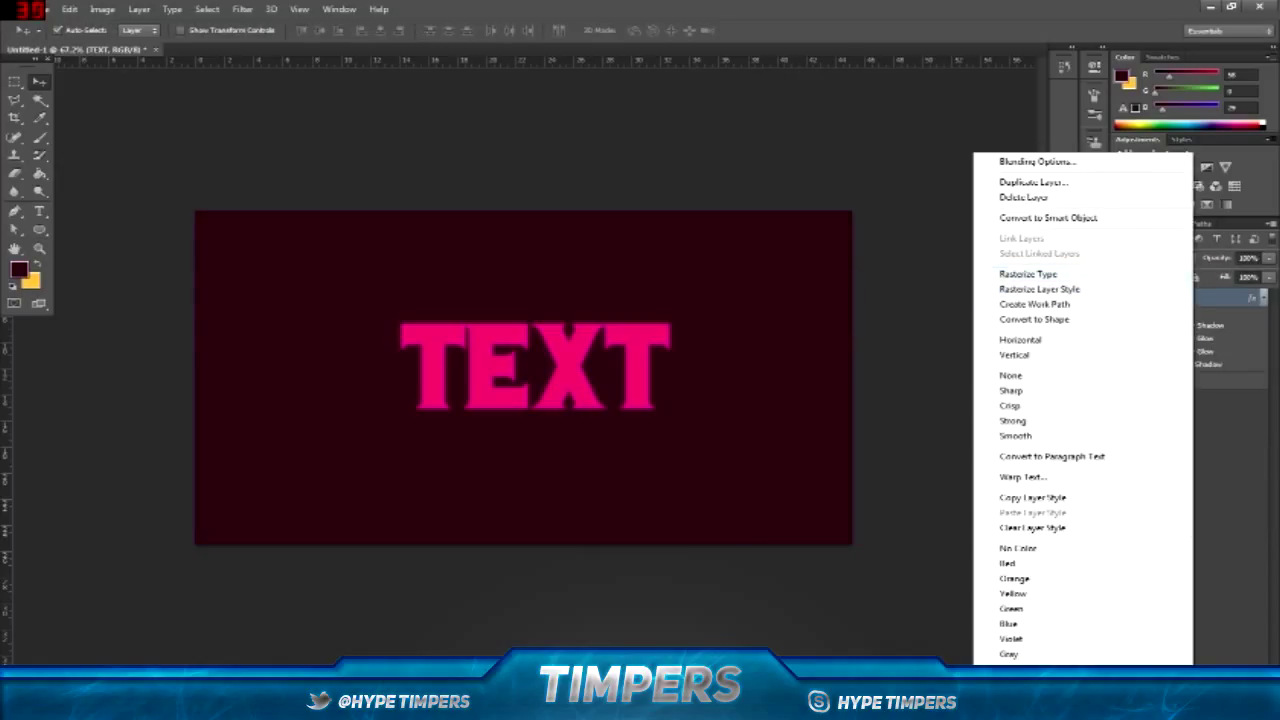
{"action": "left_click", "coordinate": [1028, 274]}
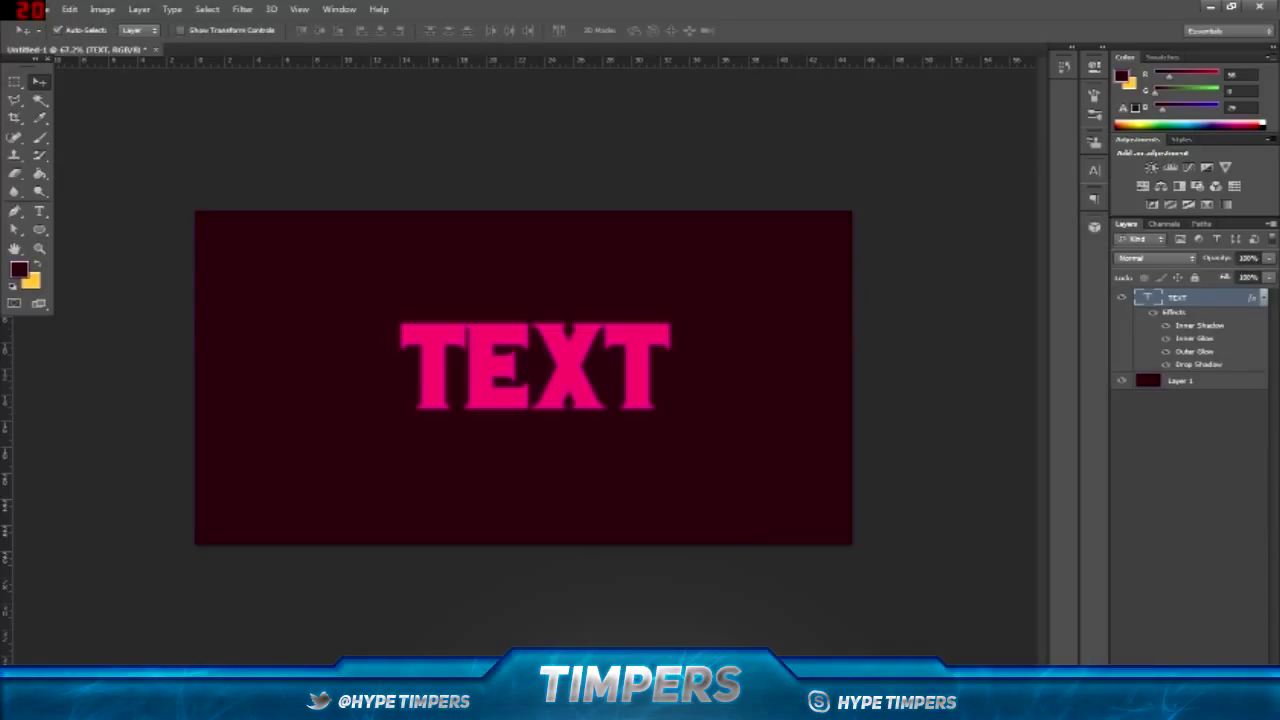
{"action": "key", "text": "ctrl+j"}
{"action": "left_click", "coordinate": [1190, 380]}
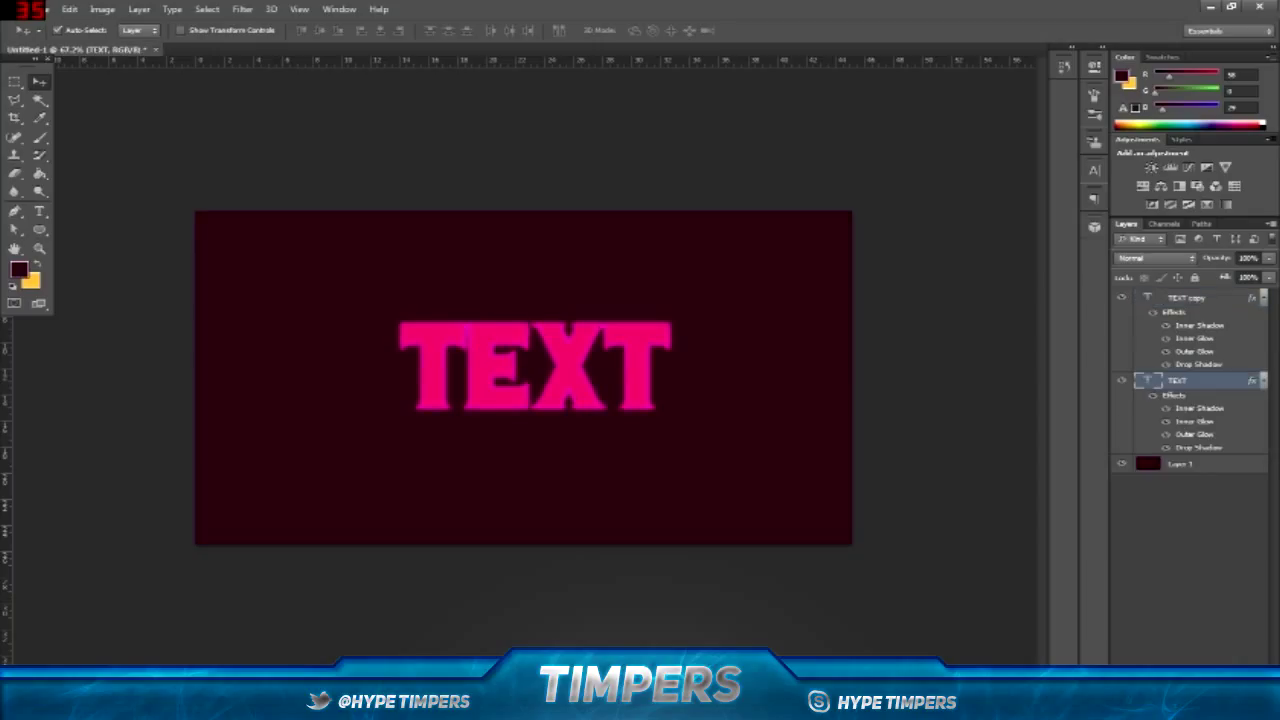
{"action": "right_click", "coordinate": [1206, 389]}
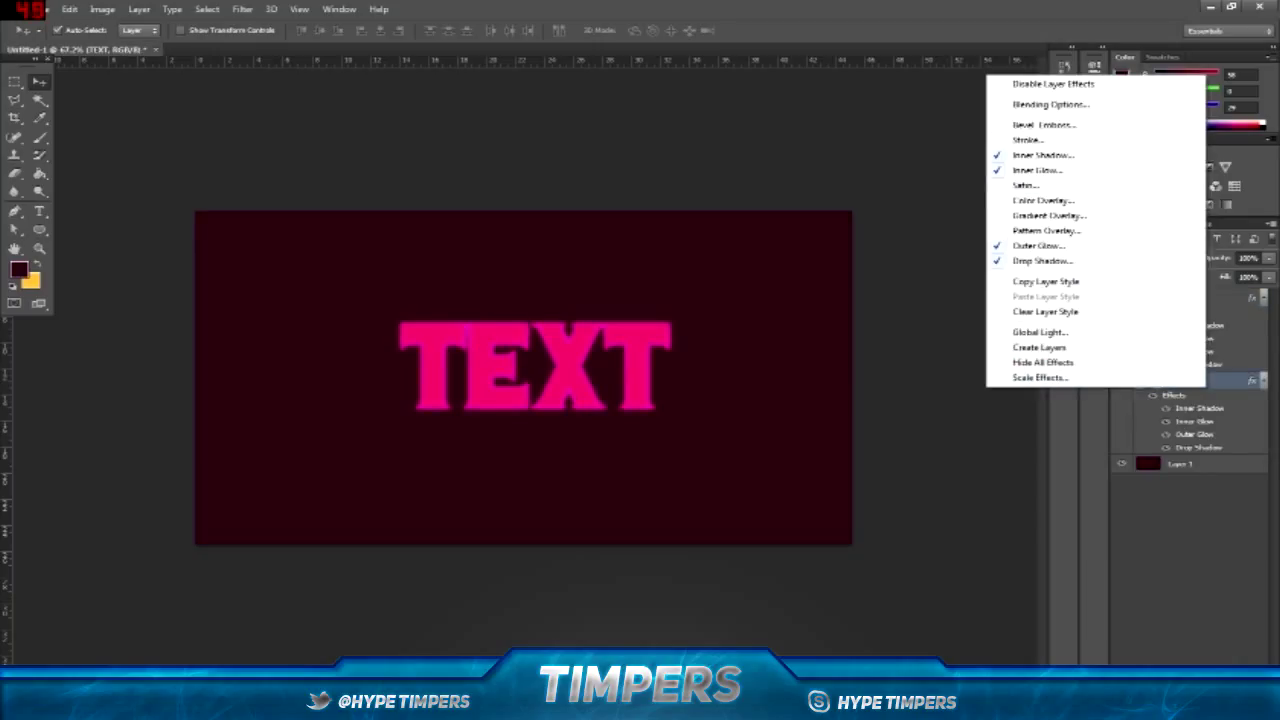
{"action": "right_click", "coordinate": [1227, 380]}
{"action": "left_click", "coordinate": [1060, 274]}
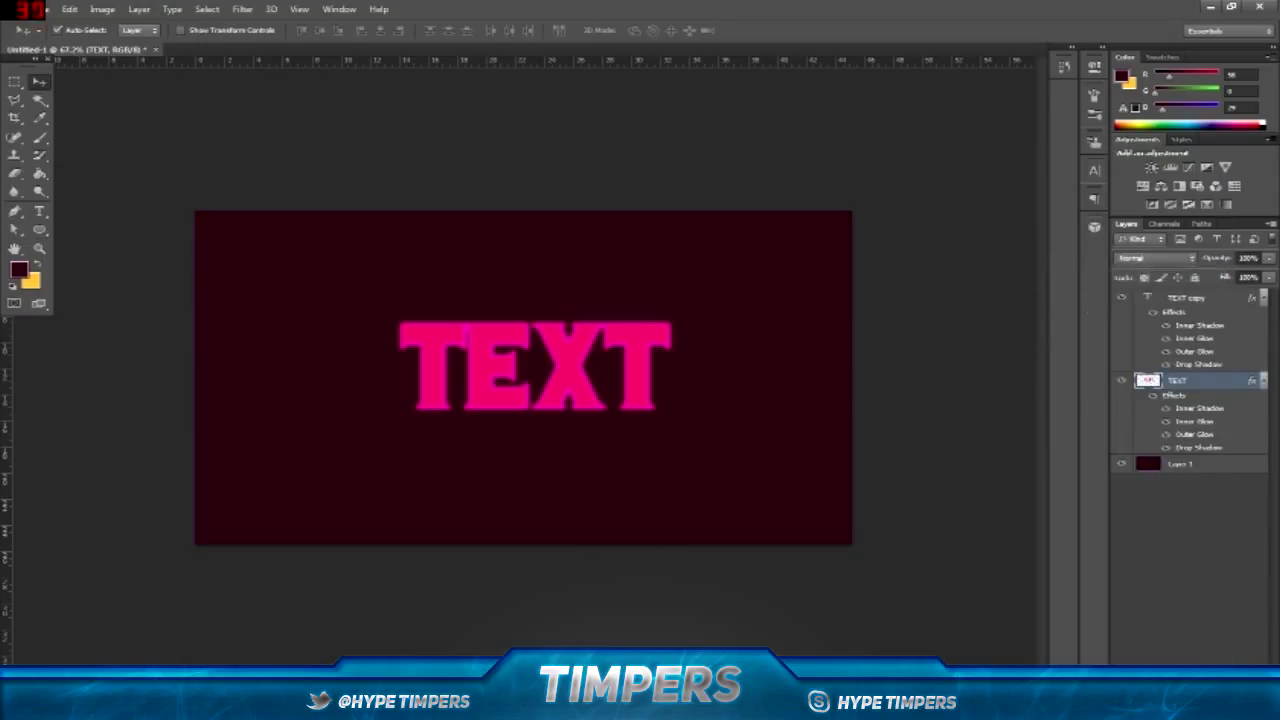
{"action": "right_click", "coordinate": [1202, 298]}
{"action": "left_click", "coordinate": [1060, 275]}
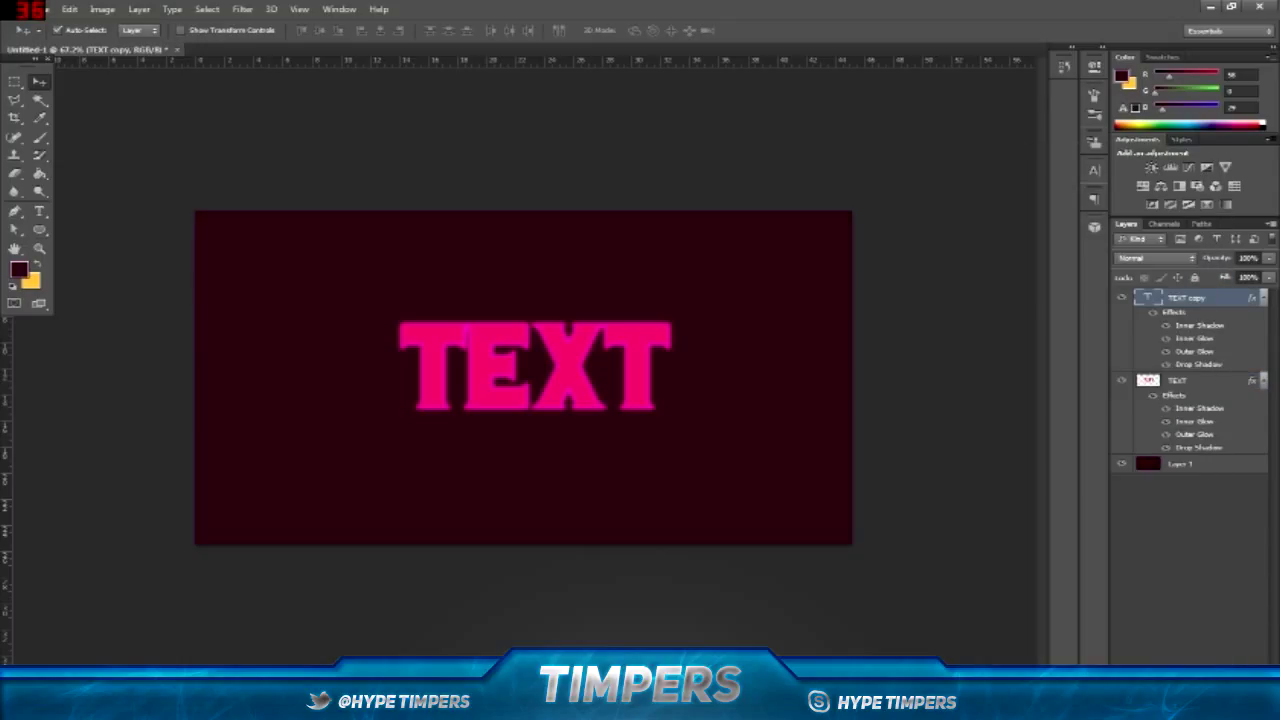
{"action": "key", "text": "ctrl+alt+z"}
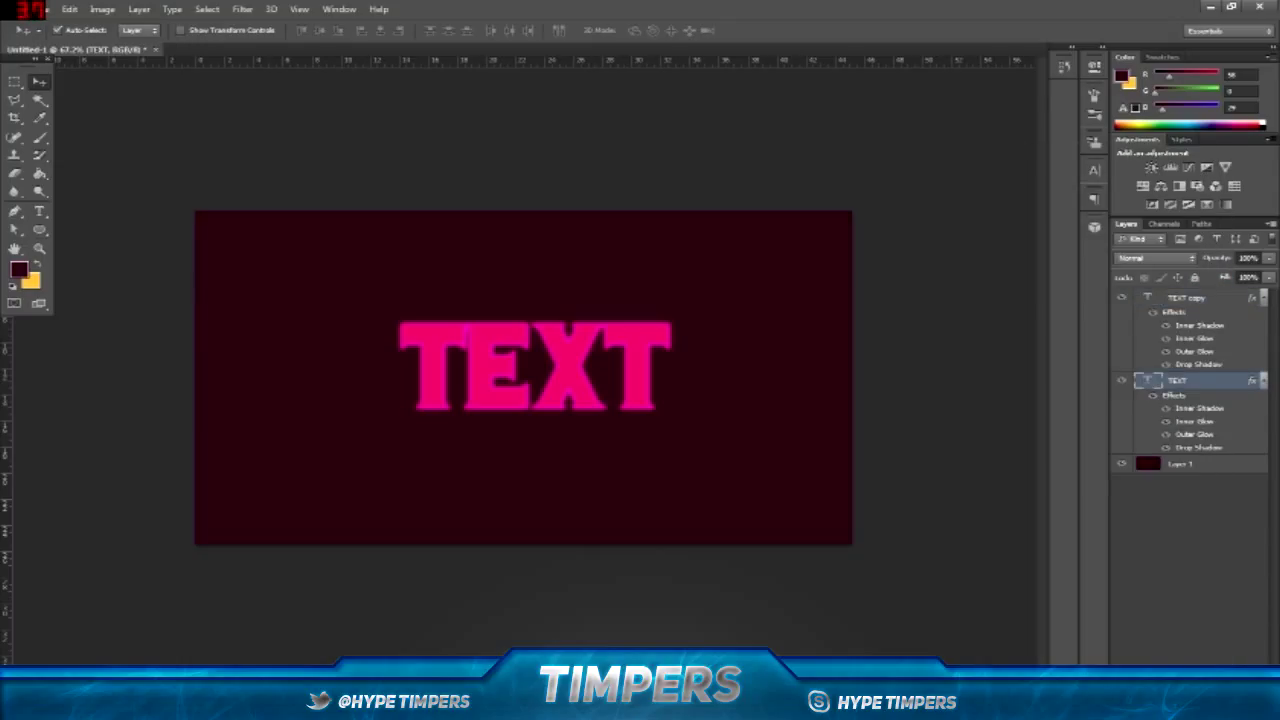
- Rasterize the type of both the TEXT copy and the original TEXT layer, hiding the original's inner shadow
{"action": "right_click", "coordinate": [1200, 297]}
{"action": "left_click", "coordinate": [1040, 271]}
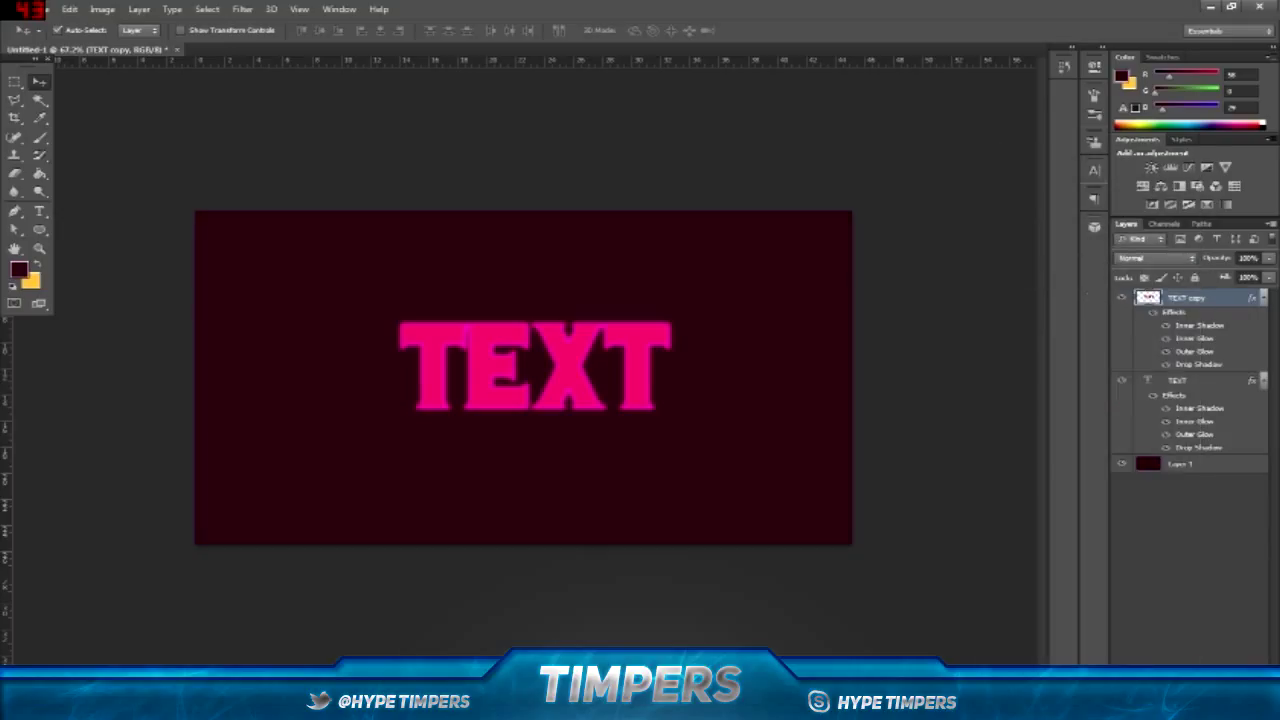
{"action": "left_click", "coordinate": [1180, 381]}
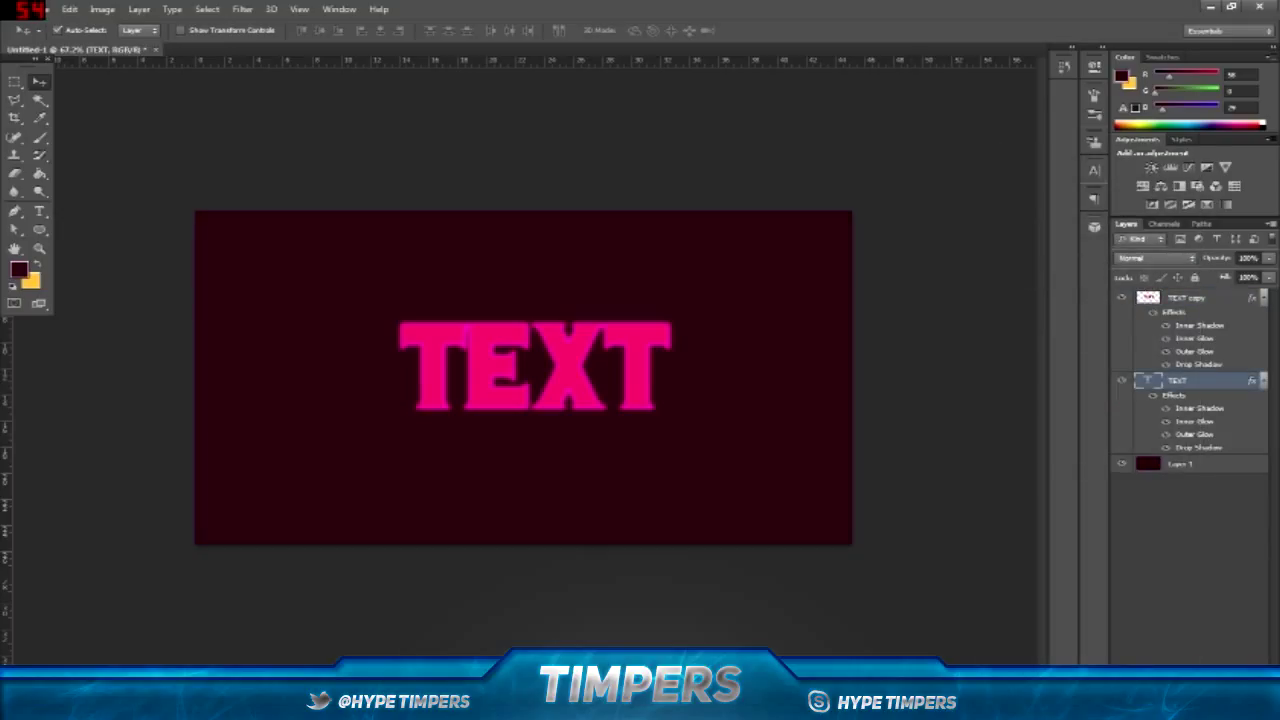
{"action": "left_click", "coordinate": [1165, 408]}
{"action": "right_click", "coordinate": [1190, 390]}
{"action": "right_click", "coordinate": [1208, 381]}
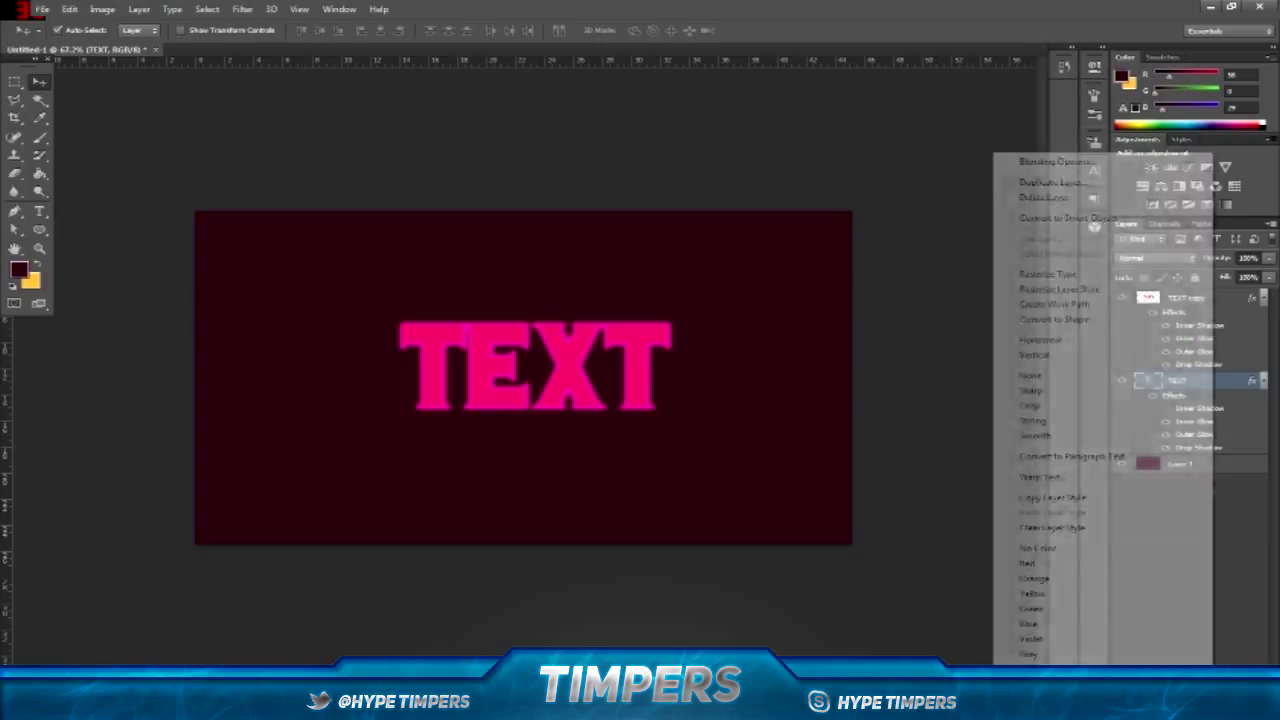
{"action": "left_click", "coordinate": [1140, 274]}
- Apply a Motion Blur with a 20-pixel distance to the original TEXT layer and lower its opacity to 62%
{"action": "left_click", "coordinate": [242, 9]}
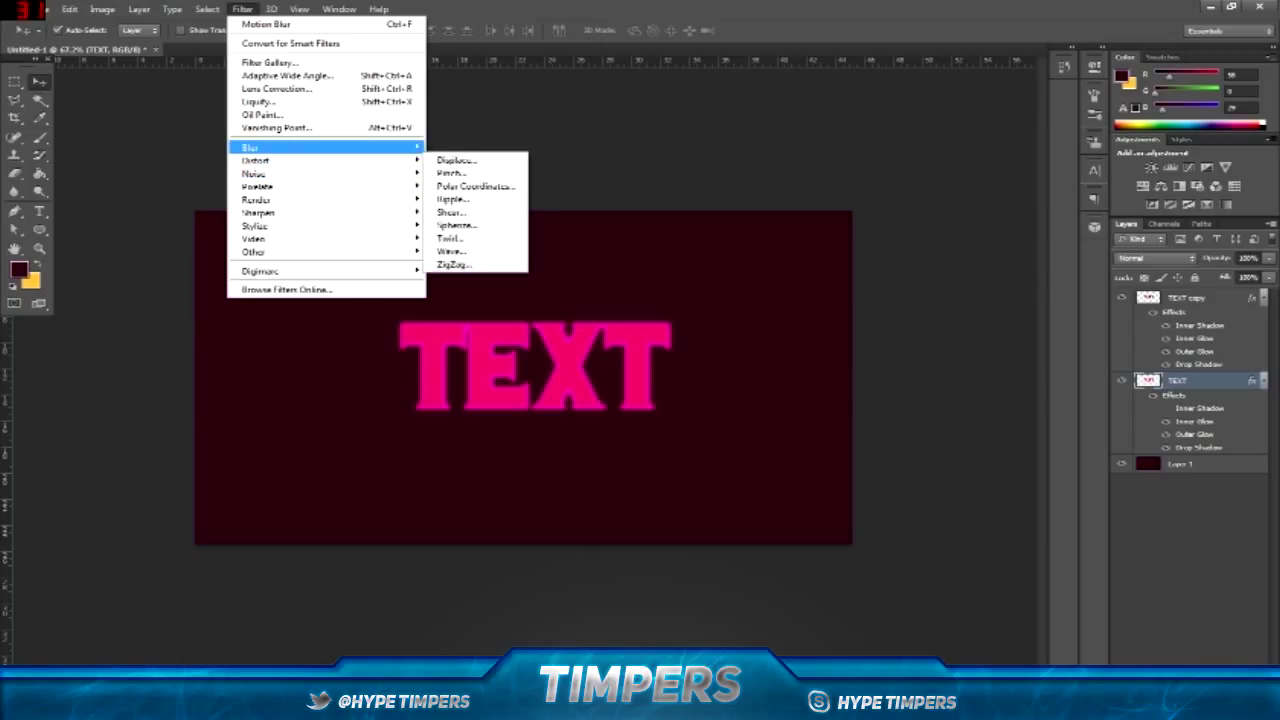
{"action": "mouse_move", "coordinate": [300, 147]}
{"action": "left_click", "coordinate": [462, 270]}
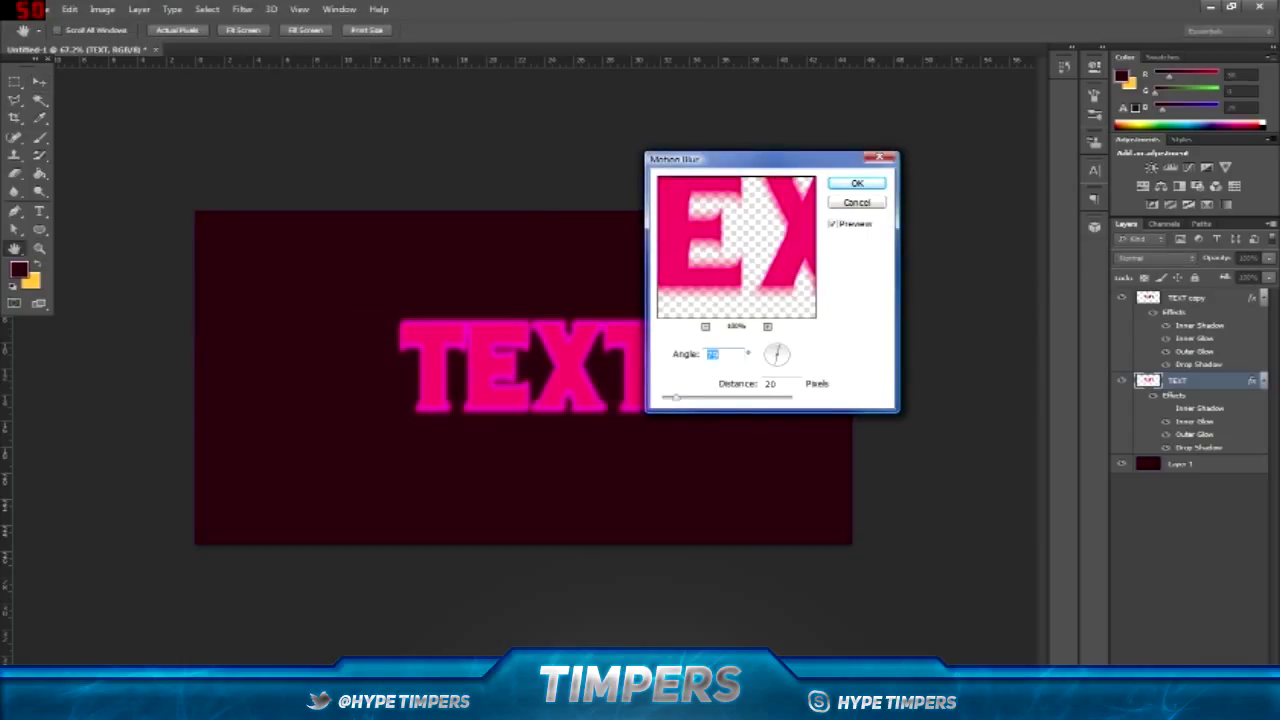
{"action": "key", "text": "Return"}
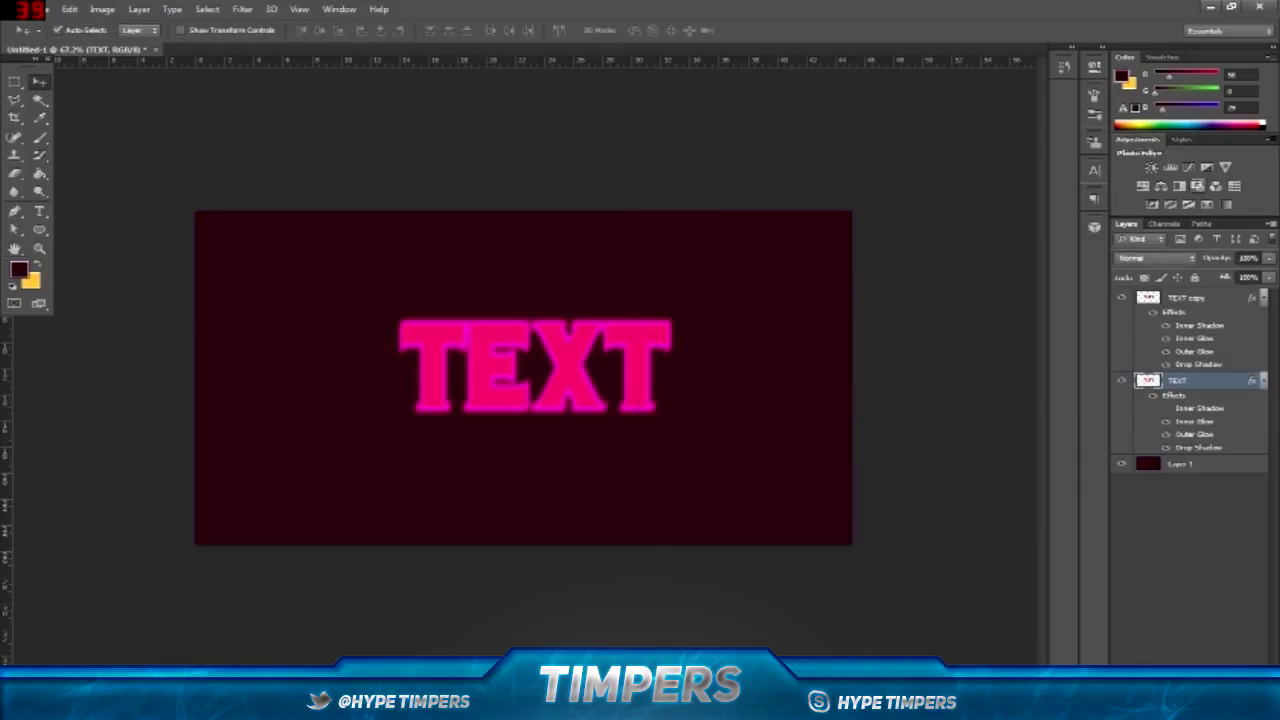
{"action": "left_click_drag", "start_coordinate": [1269, 275], "coordinate": [1240, 275]}
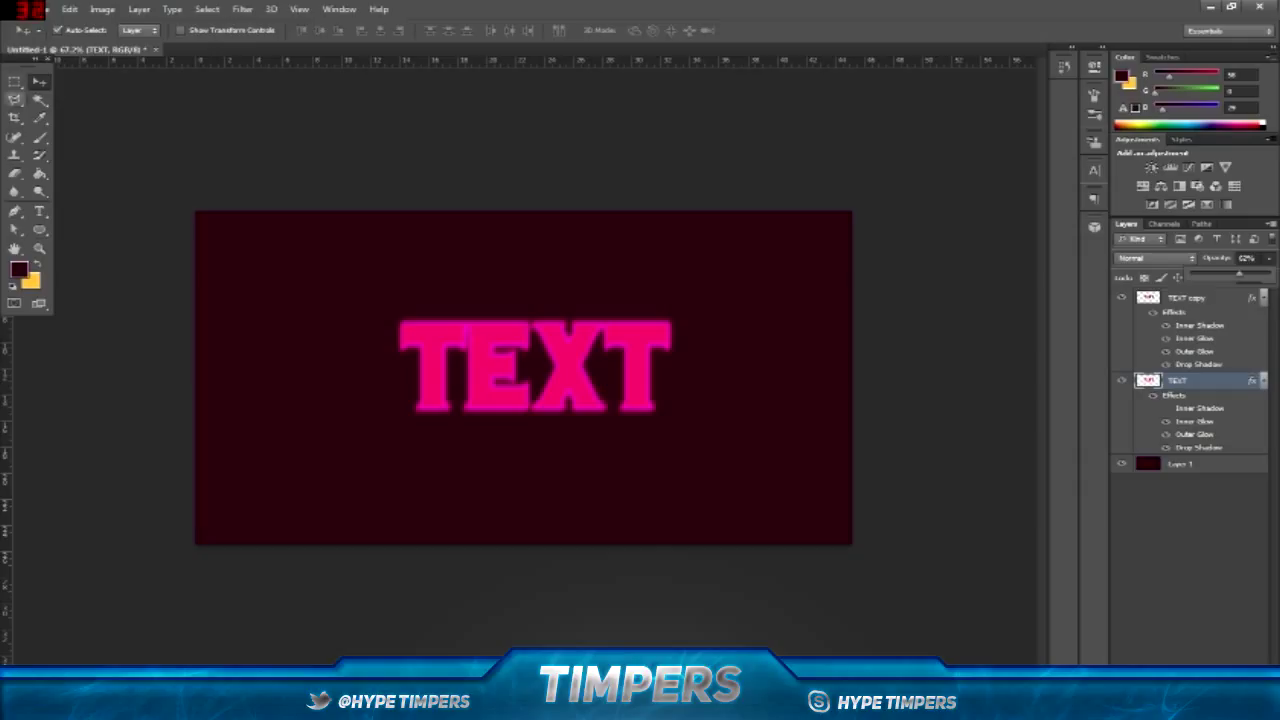
- Add a new empty layer directly above the dark background layer and below the TEXT layers
{"action": "left_click", "coordinate": [105, 130]}
{"action": "left_click", "coordinate": [105, 130]}
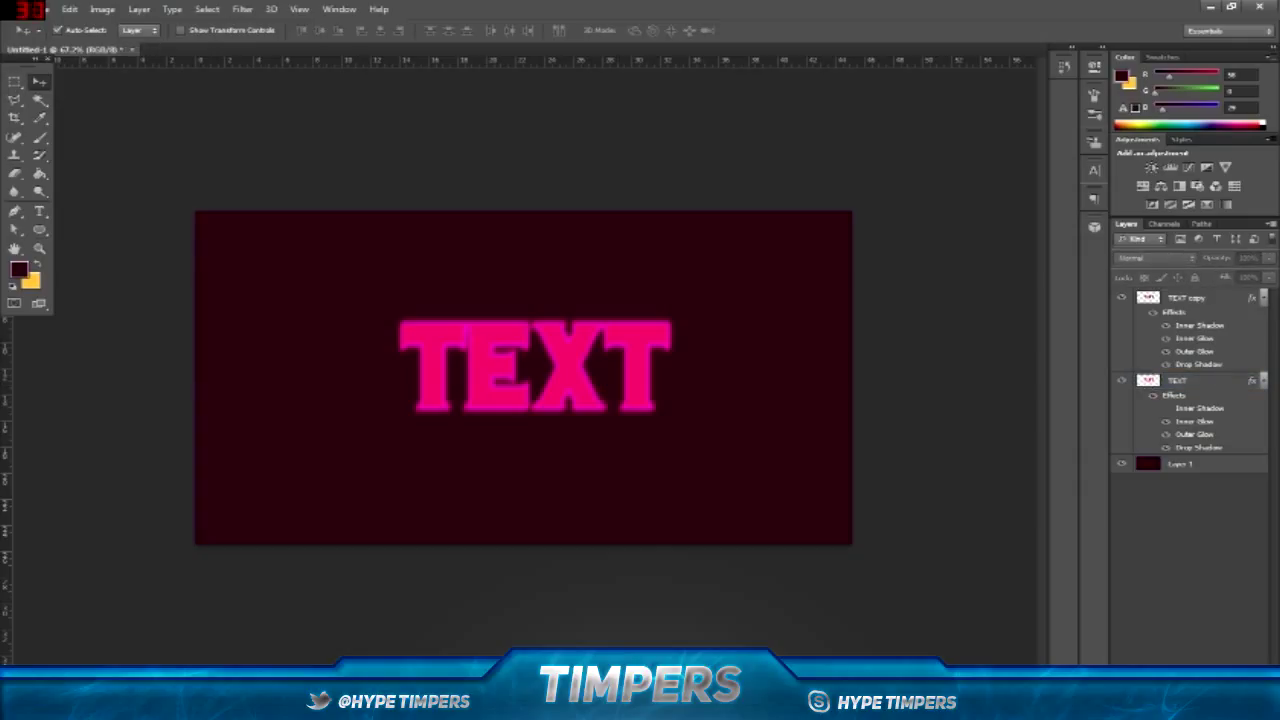
{"action": "left_click", "coordinate": [1175, 386]}
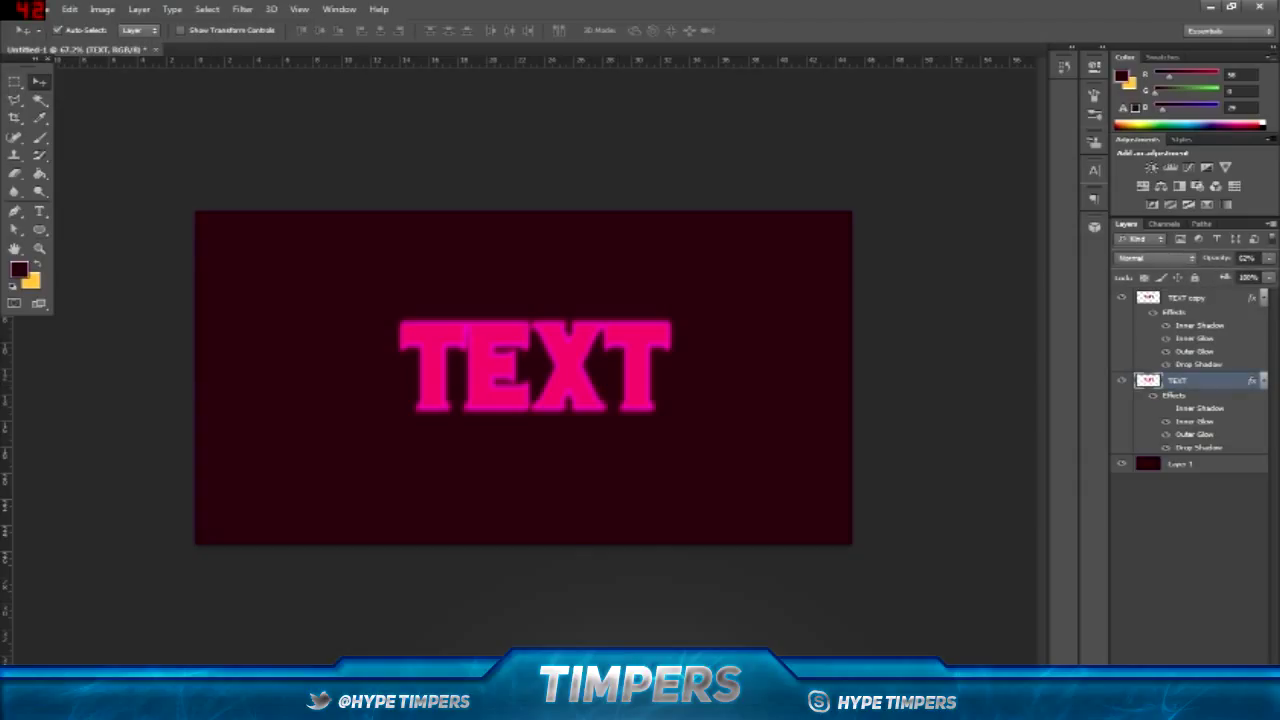
{"action": "key", "text": "alt+bracketright"}
{"action": "key", "text": "alt+comma"}
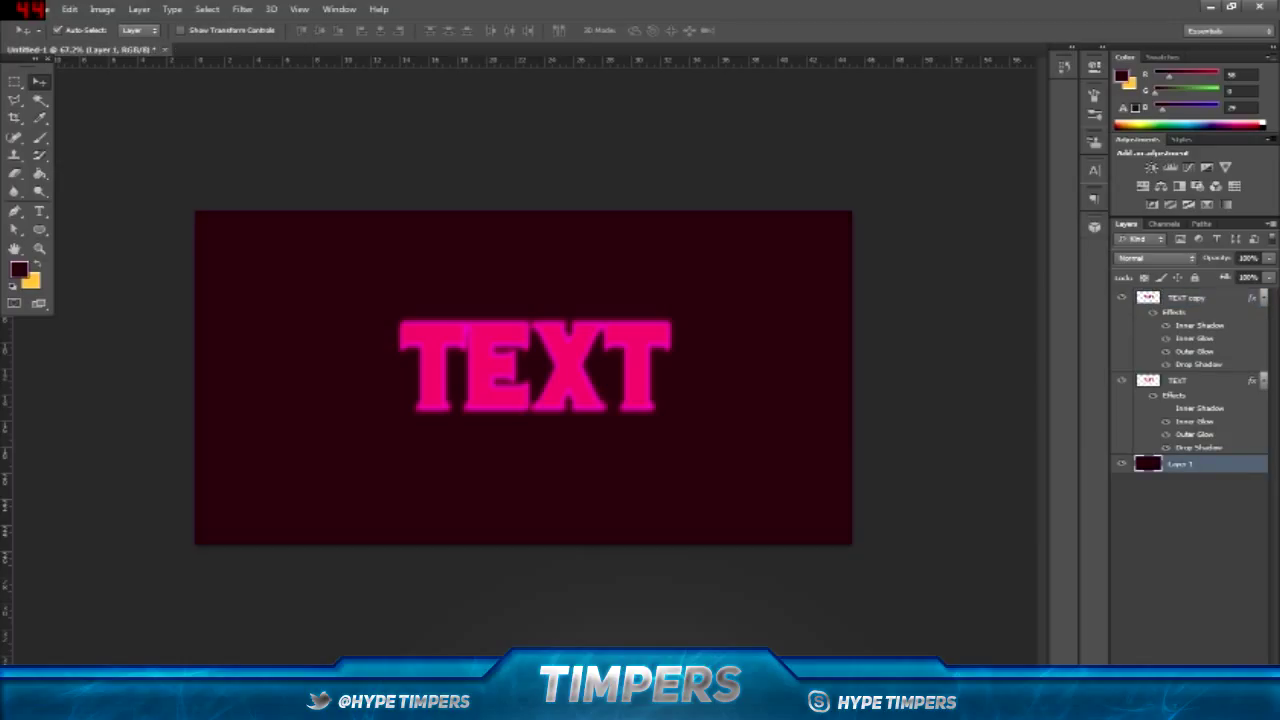
{"action": "key", "text": "ctrl+shift+alt+n"}
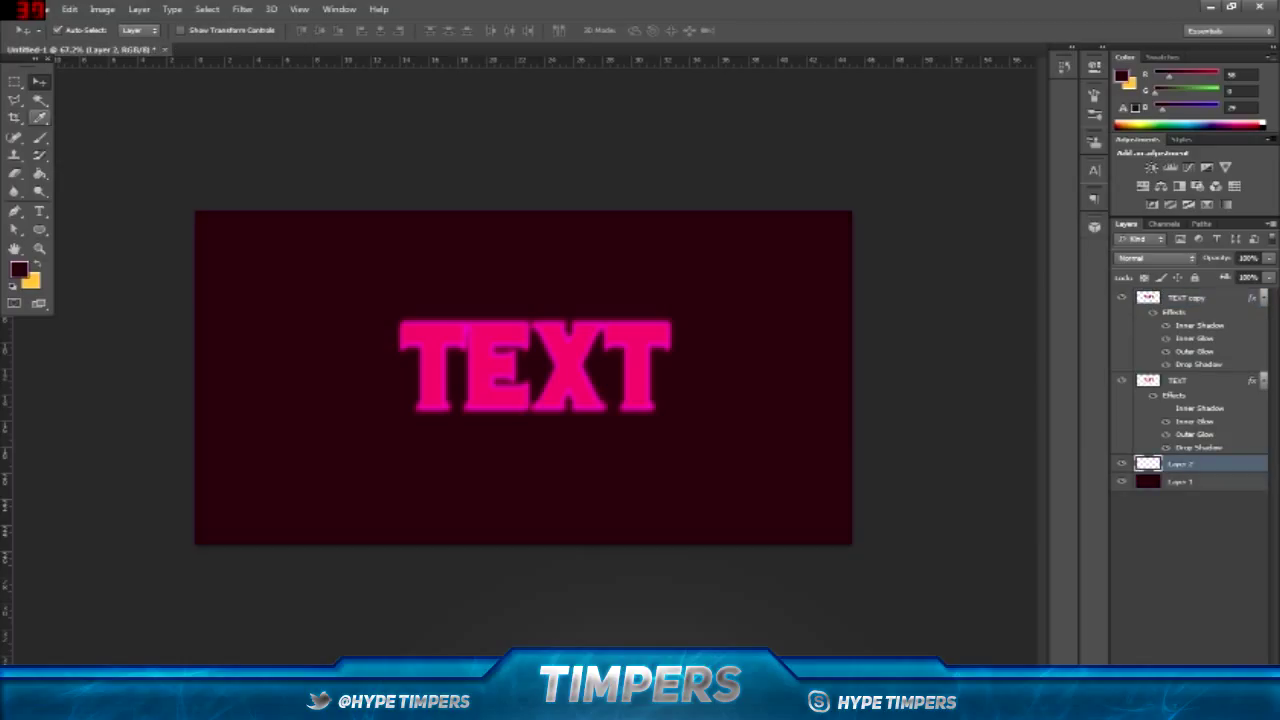
- Activate the Brush tool and set the foreground color to white
{"action": "left_click", "coordinate": [39, 138]}
{"action": "left_click", "coordinate": [19, 270]}
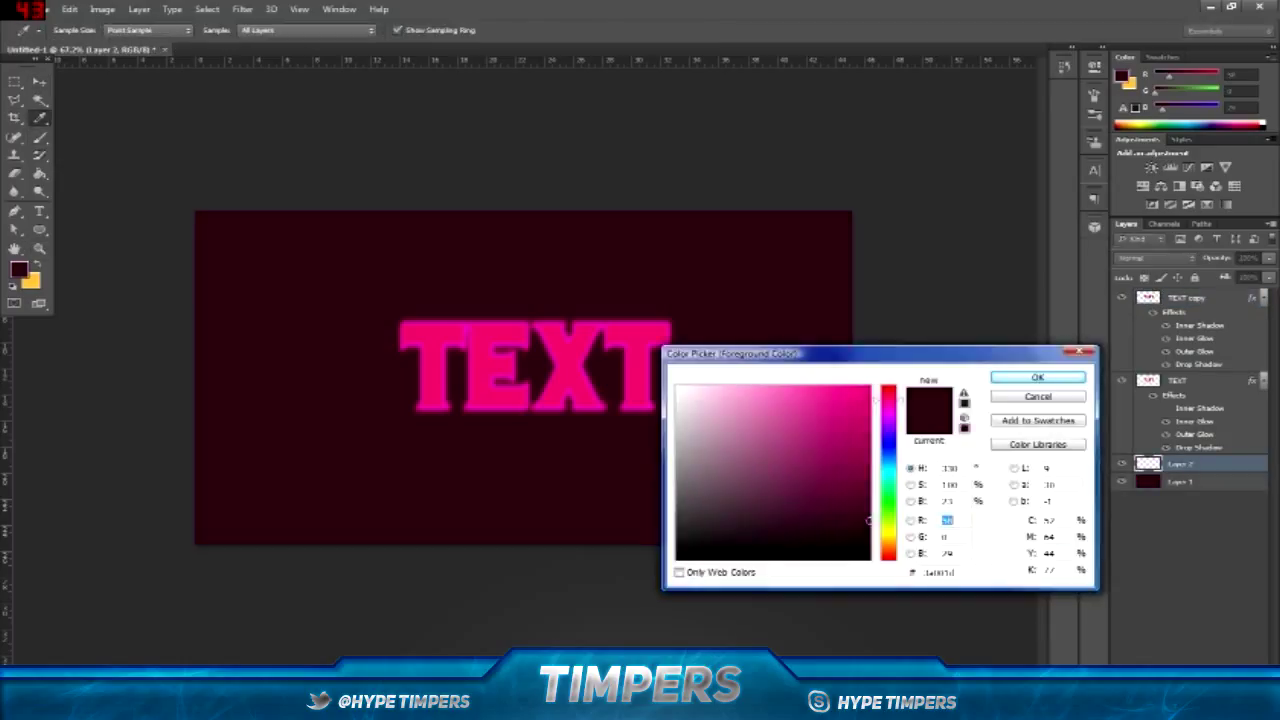
{"action": "left_click_drag", "start_coordinate": [690, 400], "coordinate": [675, 384]}
{"action": "key", "text": "Return"}
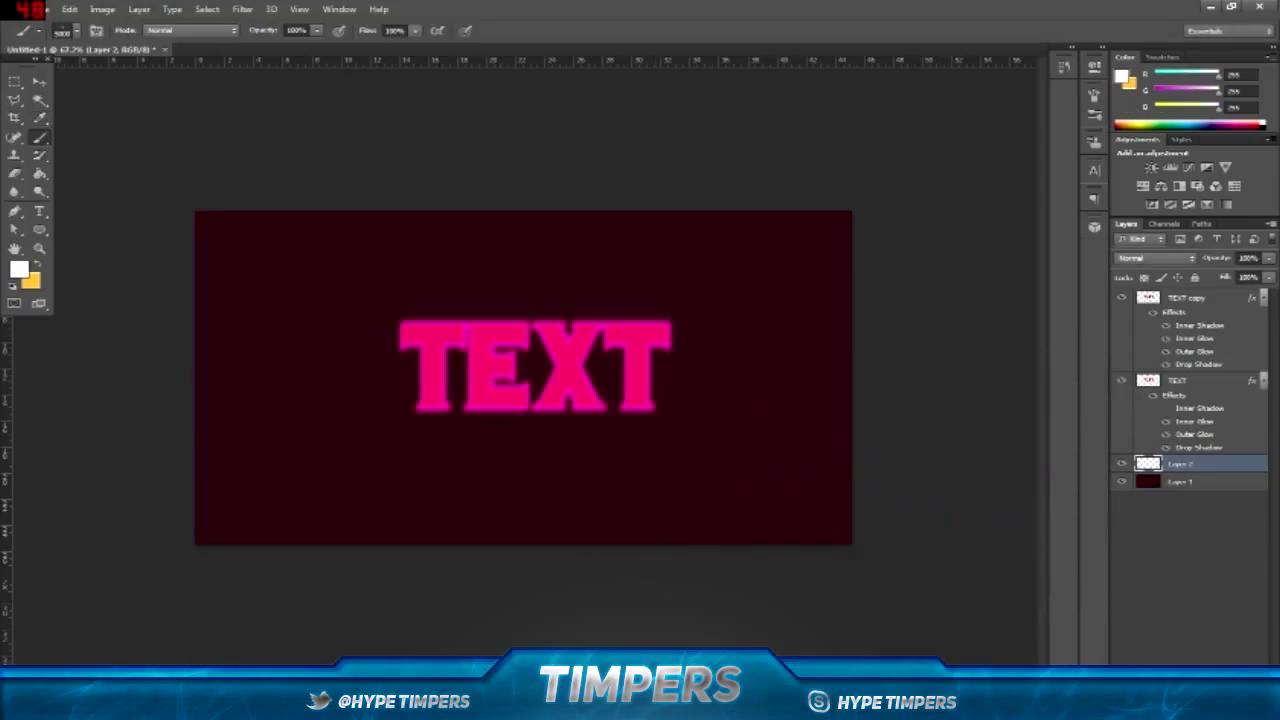
- Replace the current brushes with the Round Brushes with Size set and choose a soft round brush
{"action": "left_click", "coordinate": [76, 31]}
{"action": "left_click", "coordinate": [195, 54]}
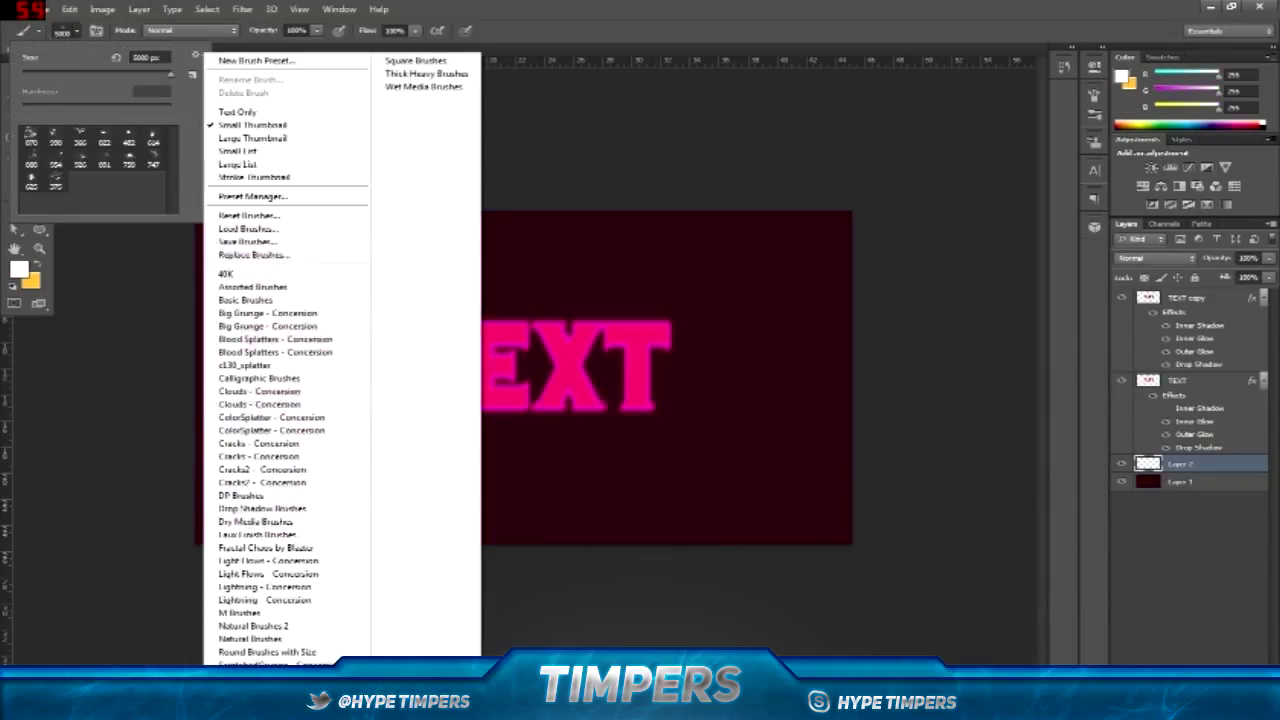
{"action": "left_click", "coordinate": [267, 651]}
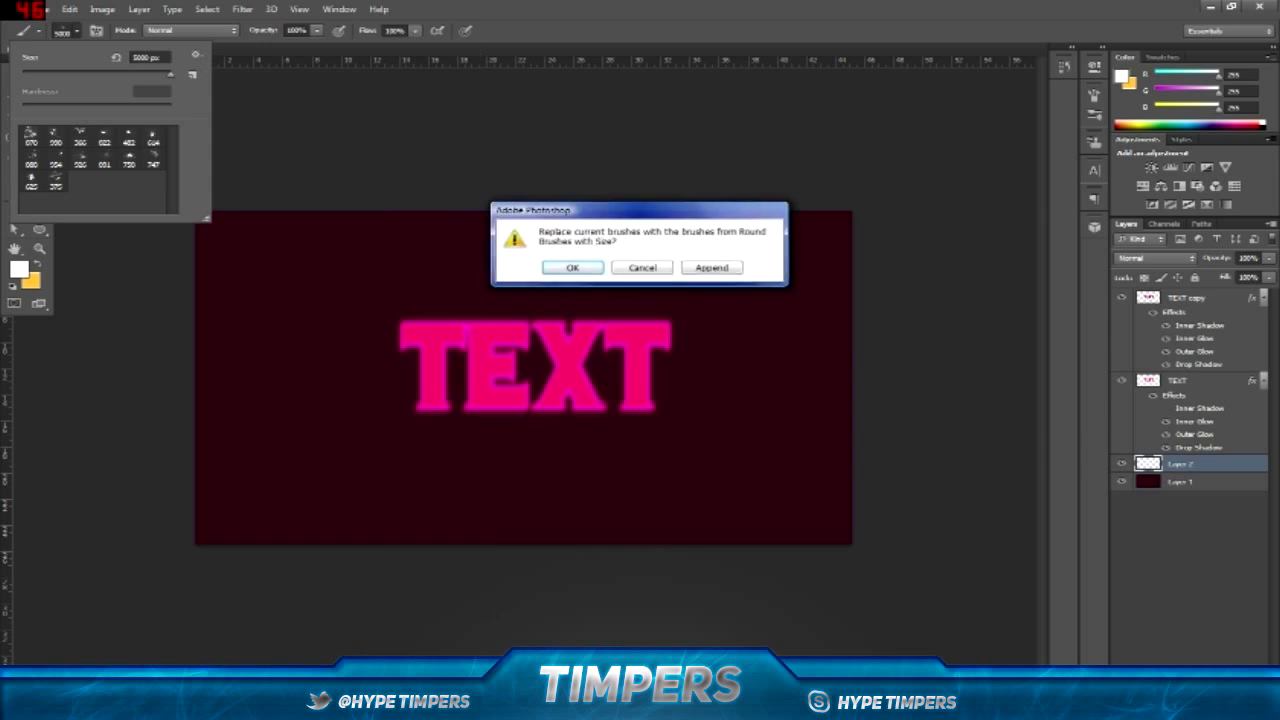
{"action": "left_click", "coordinate": [583, 266]}
{"action": "left_click", "coordinate": [129, 178]}
- Paint soft white strokes around the edges of the letters on Layer 2 and set its blend mode to Overlay
{"action": "mouse_move", "coordinate": [550, 470]}
{"action": "left_mouse_down"}
{"action": "mouse_move", "coordinate": [588, 470]}
{"action": "mouse_move", "coordinate": [545, 470]}
{"action": "left_mouse_up"}
{"action": "scroll", "coordinate": [500, 374], "scroll_direction": "up", "scroll_amount": 3}
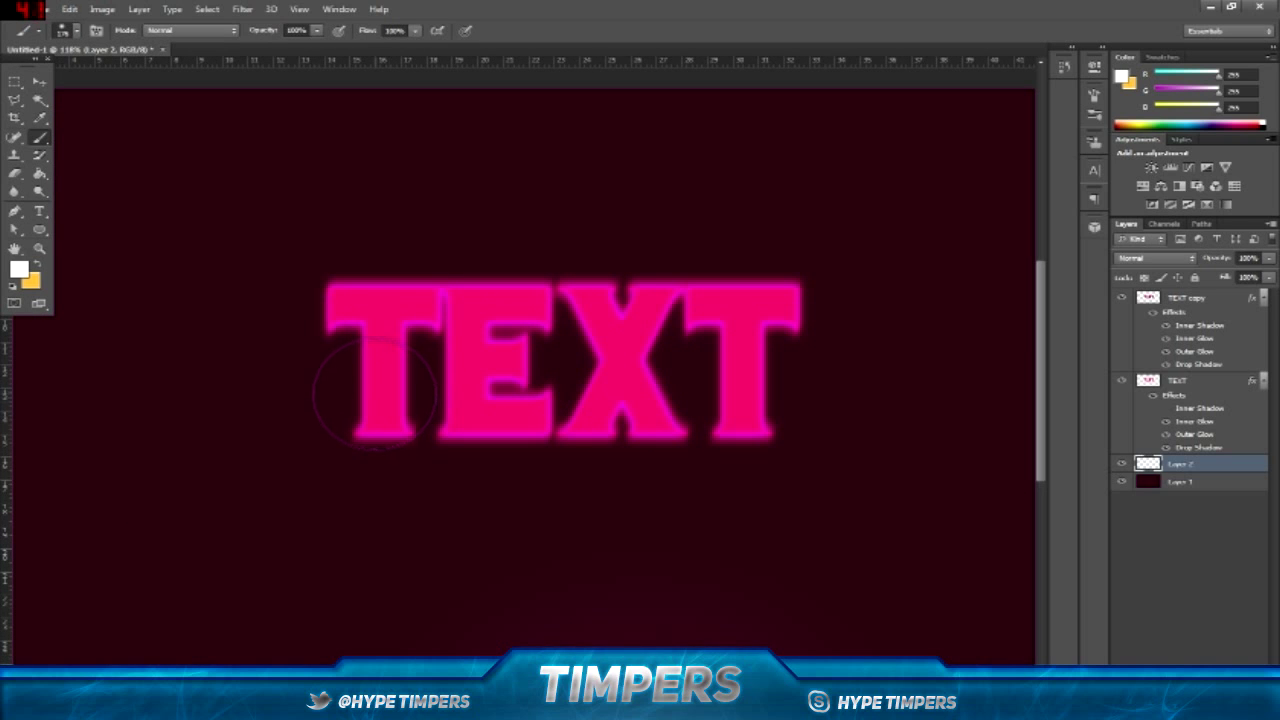
{"action": "mouse_move", "coordinate": [386, 405]}
{"action": "left_mouse_down"}
{"action": "mouse_move", "coordinate": [350, 410]}
{"action": "mouse_move", "coordinate": [380, 435]}
{"action": "mouse_move", "coordinate": [384, 392]}
{"action": "mouse_move", "coordinate": [330, 300]}
{"action": "mouse_move", "coordinate": [365, 280]}
{"action": "mouse_move", "coordinate": [475, 296]}
{"action": "mouse_move", "coordinate": [530, 330]}
{"action": "mouse_move", "coordinate": [445, 360]}
{"action": "mouse_move", "coordinate": [540, 420]}
{"action": "mouse_move", "coordinate": [506, 375]}
{"action": "mouse_move", "coordinate": [560, 440]}
{"action": "mouse_move", "coordinate": [620, 440]}
{"action": "mouse_move", "coordinate": [670, 385]}
{"action": "mouse_move", "coordinate": [620, 340]}
{"action": "mouse_move", "coordinate": [595, 285]}
{"action": "mouse_move", "coordinate": [670, 330]}
{"action": "mouse_move", "coordinate": [665, 280]}
{"action": "mouse_move", "coordinate": [795, 300]}
{"action": "mouse_move", "coordinate": [720, 350]}
{"action": "mouse_move", "coordinate": [745, 425]}
{"action": "mouse_move", "coordinate": [765, 435]}
{"action": "left_mouse_up"}
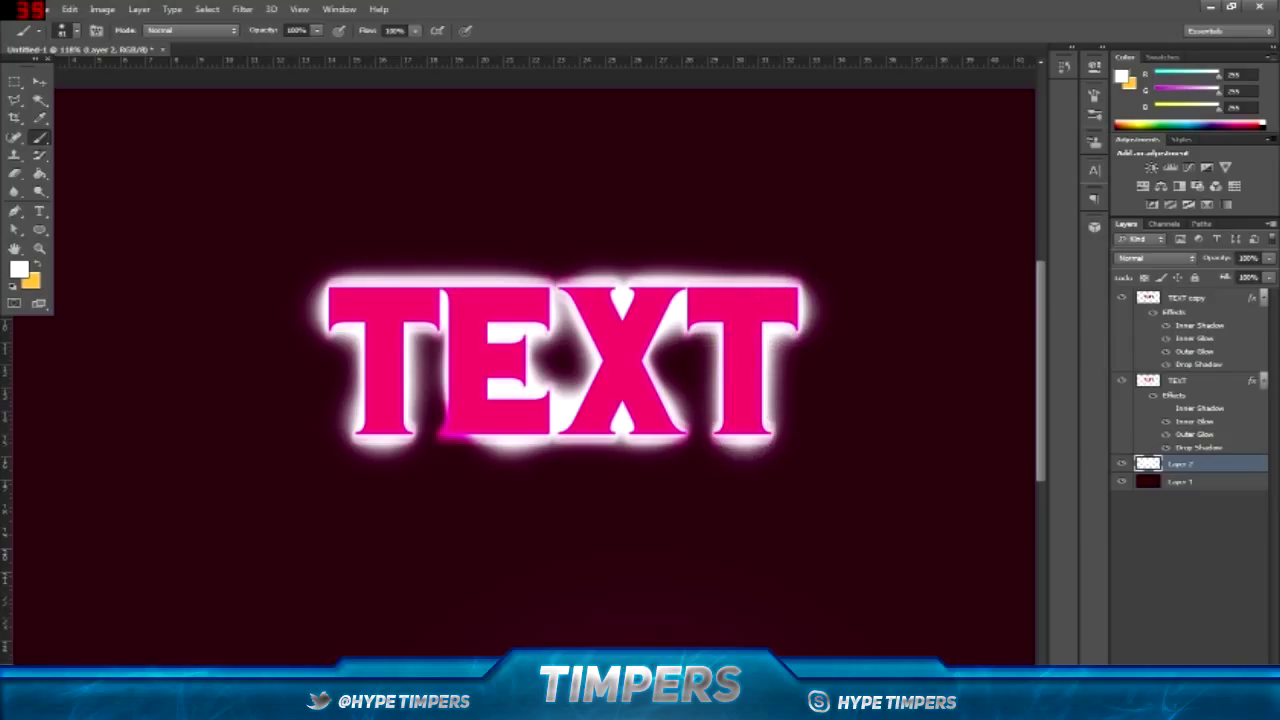
{"action": "left_click", "coordinate": [1155, 258]}
{"action": "left_click", "coordinate": [1160, 442]}
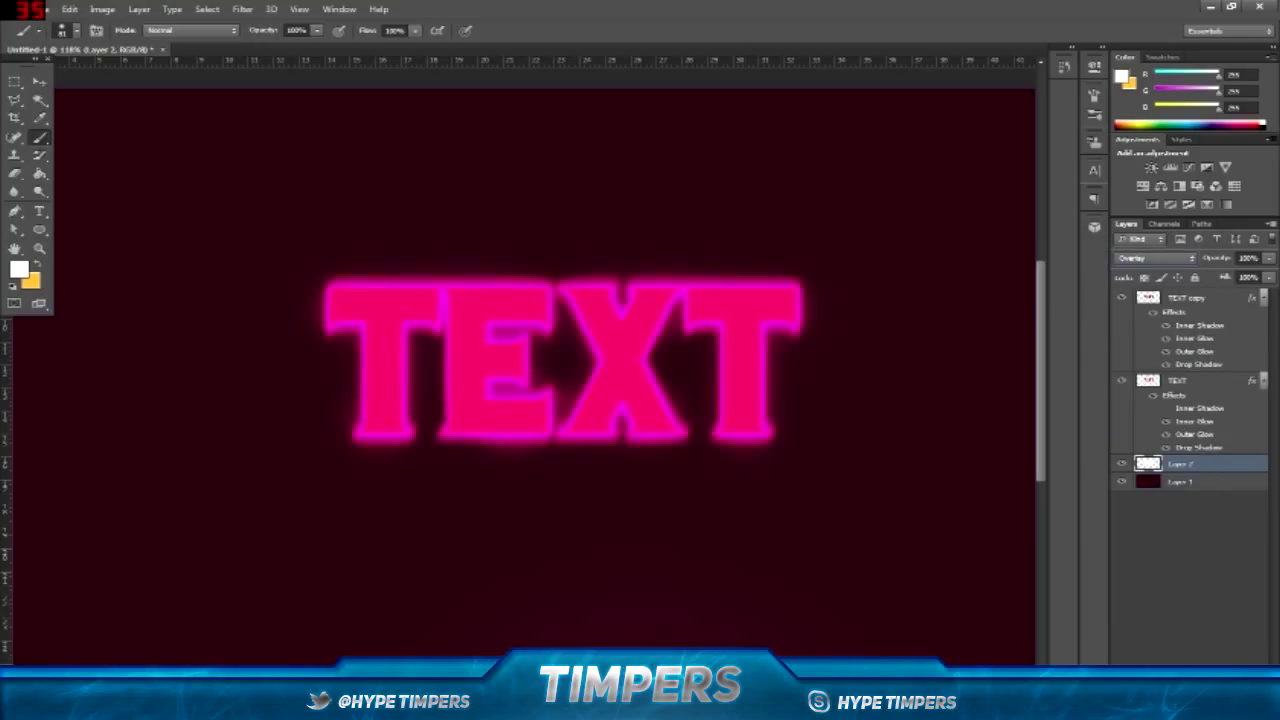
- Compare the text with and without the painted Layer 2 and lower that layer's opacity to about 43%
{"action": "left_click", "coordinate": [15, 82]}
{"action": "left_click", "coordinate": [39, 82]}
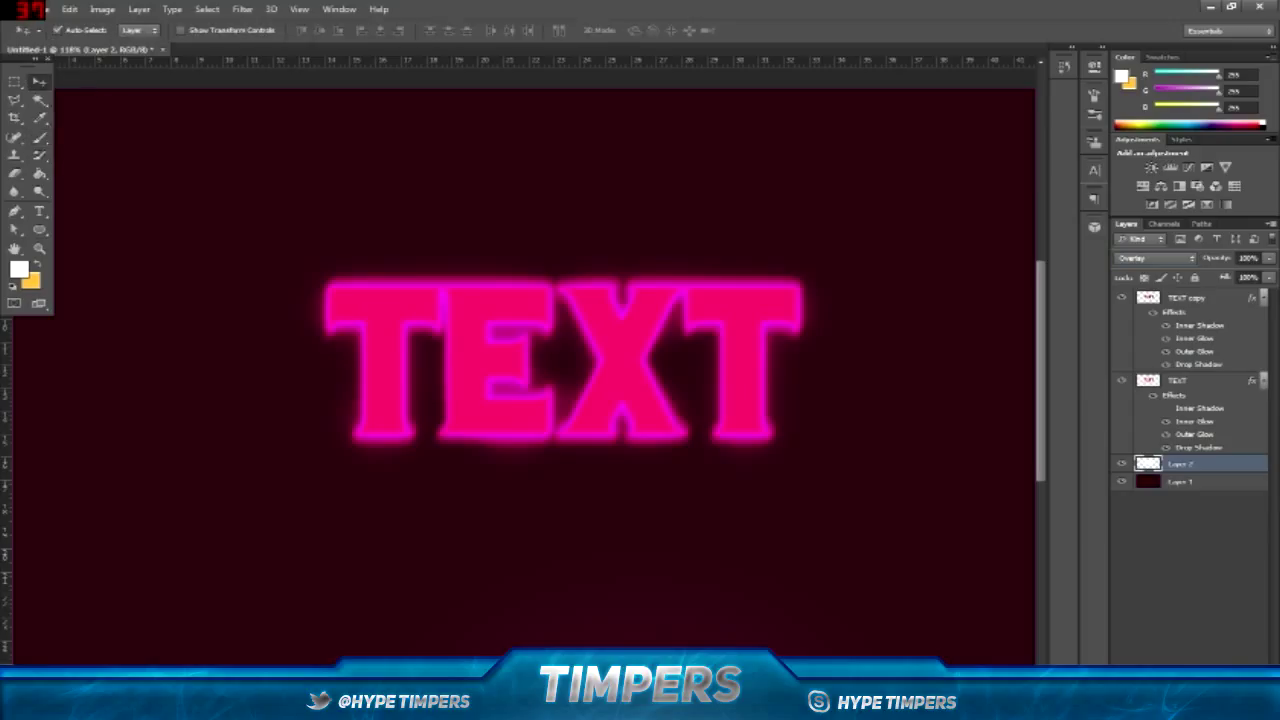
{"action": "scroll", "coordinate": [523, 377], "scroll_direction": "down", "scroll_amount": 3}
{"action": "key", "text": "ctrl+minus"}
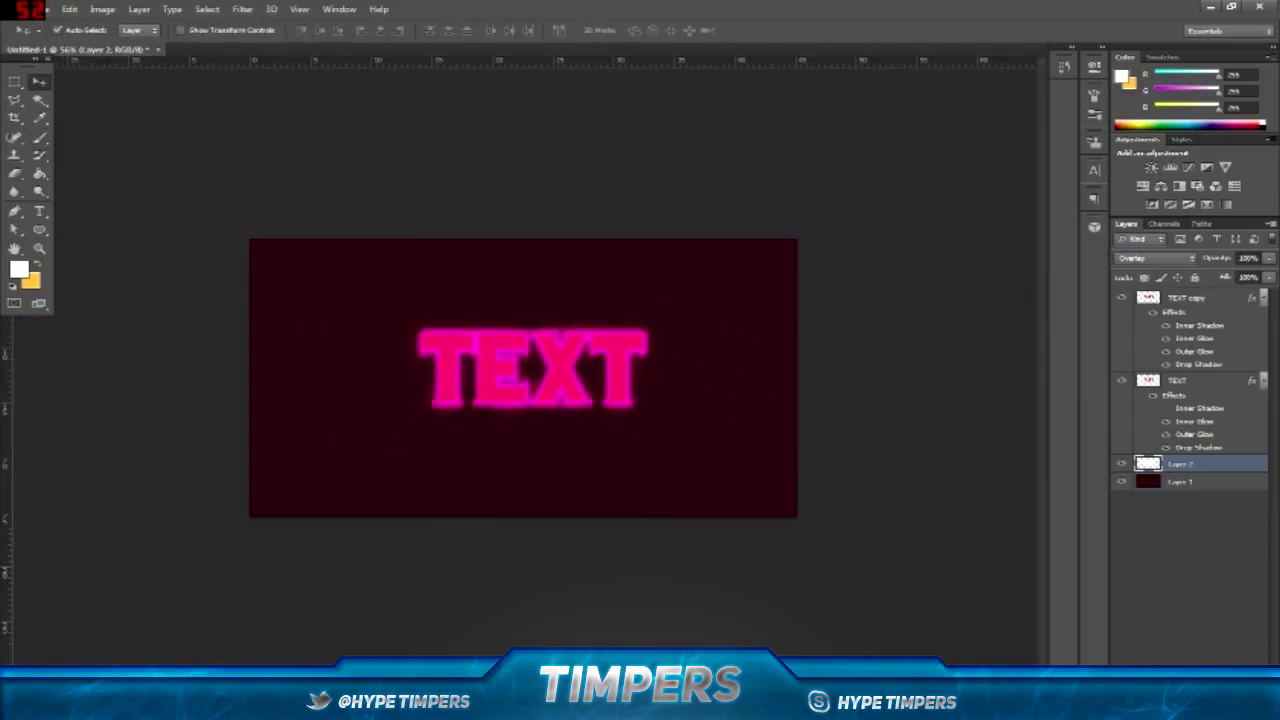
{"action": "left_click", "coordinate": [1121, 464]}
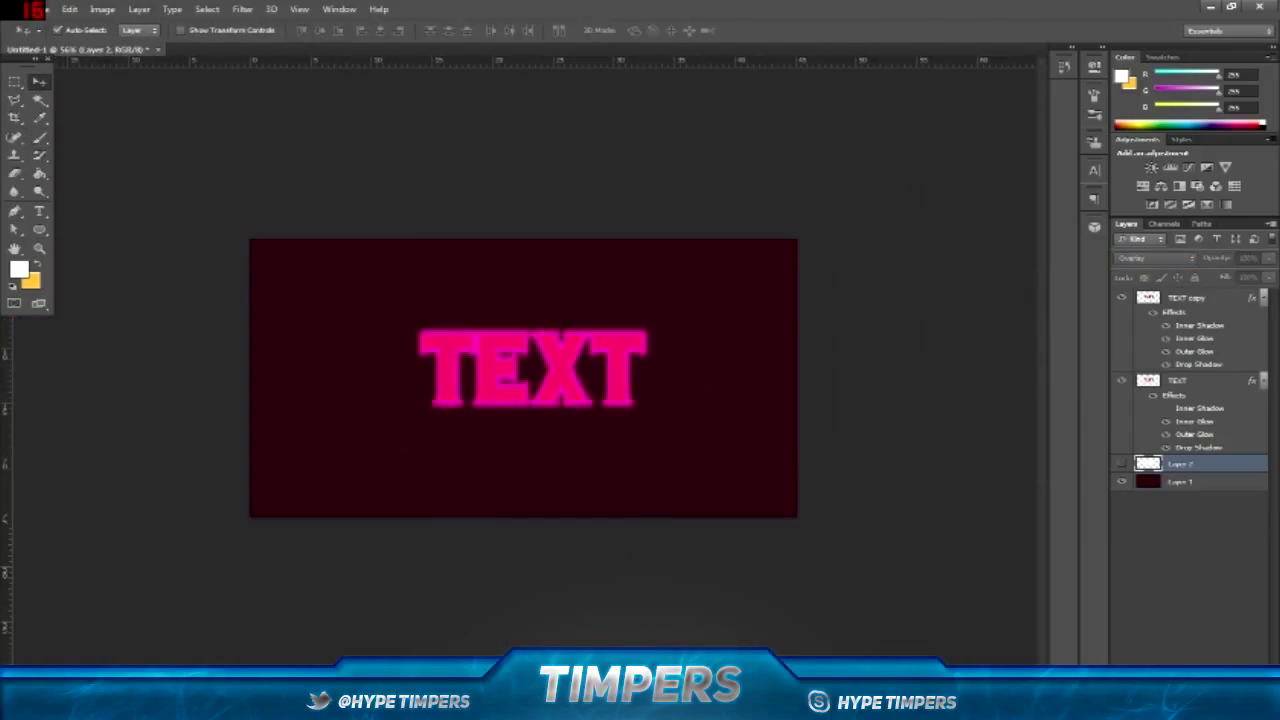
{"action": "left_click", "coordinate": [1121, 463]}
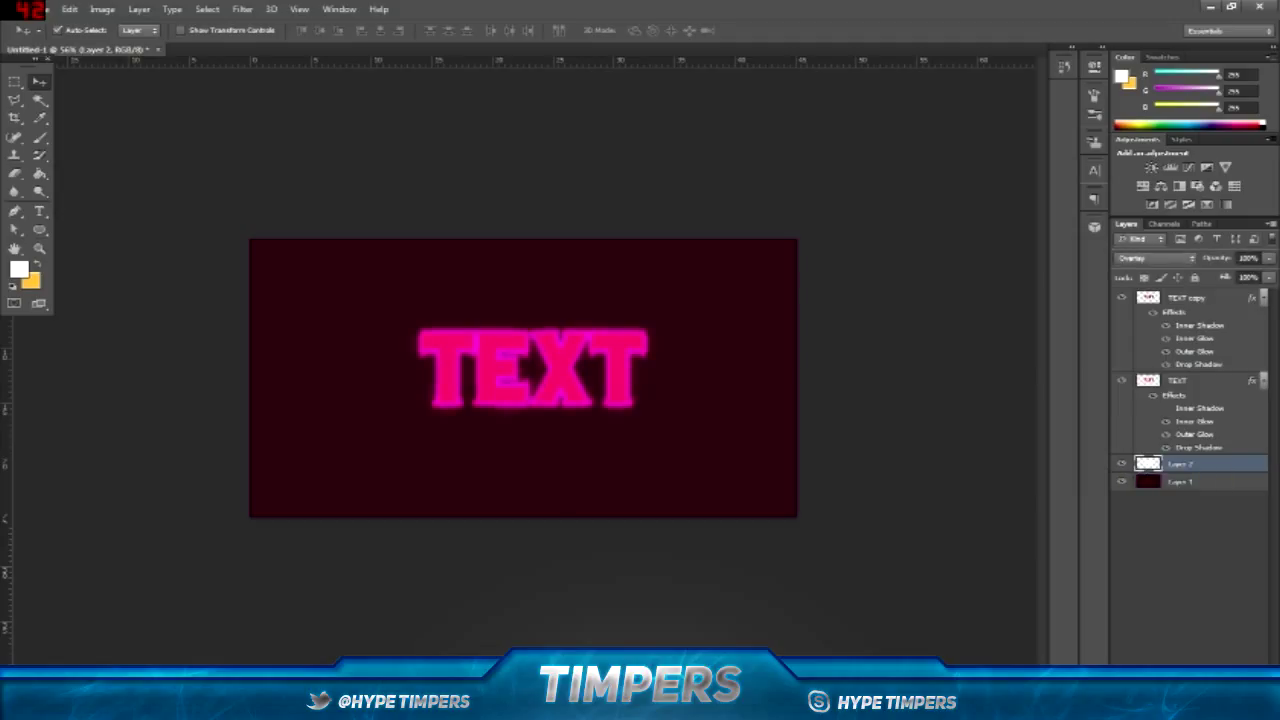
{"action": "left_click", "coordinate": [1269, 259]}
{"action": "left_click_drag", "start_coordinate": [1269, 274], "coordinate": [1217, 274]}
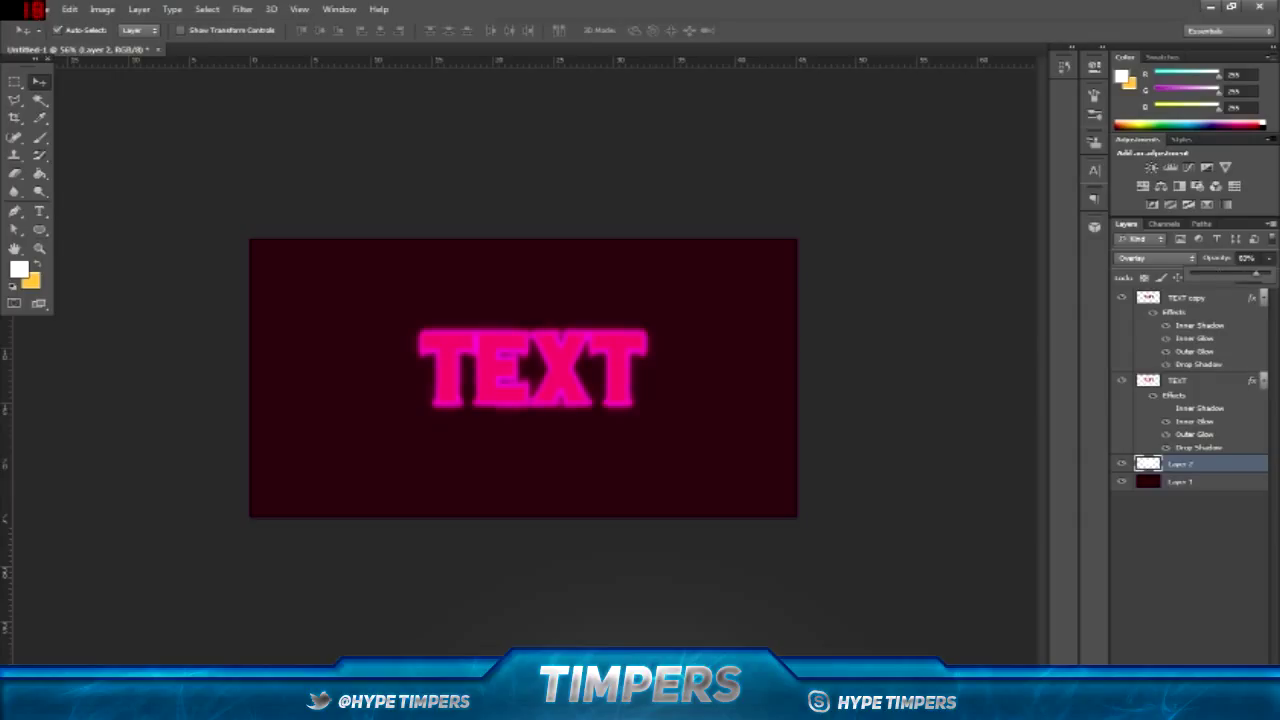
{"action": "left_click_drag", "start_coordinate": [1190, 273], "coordinate": [1212, 273]}
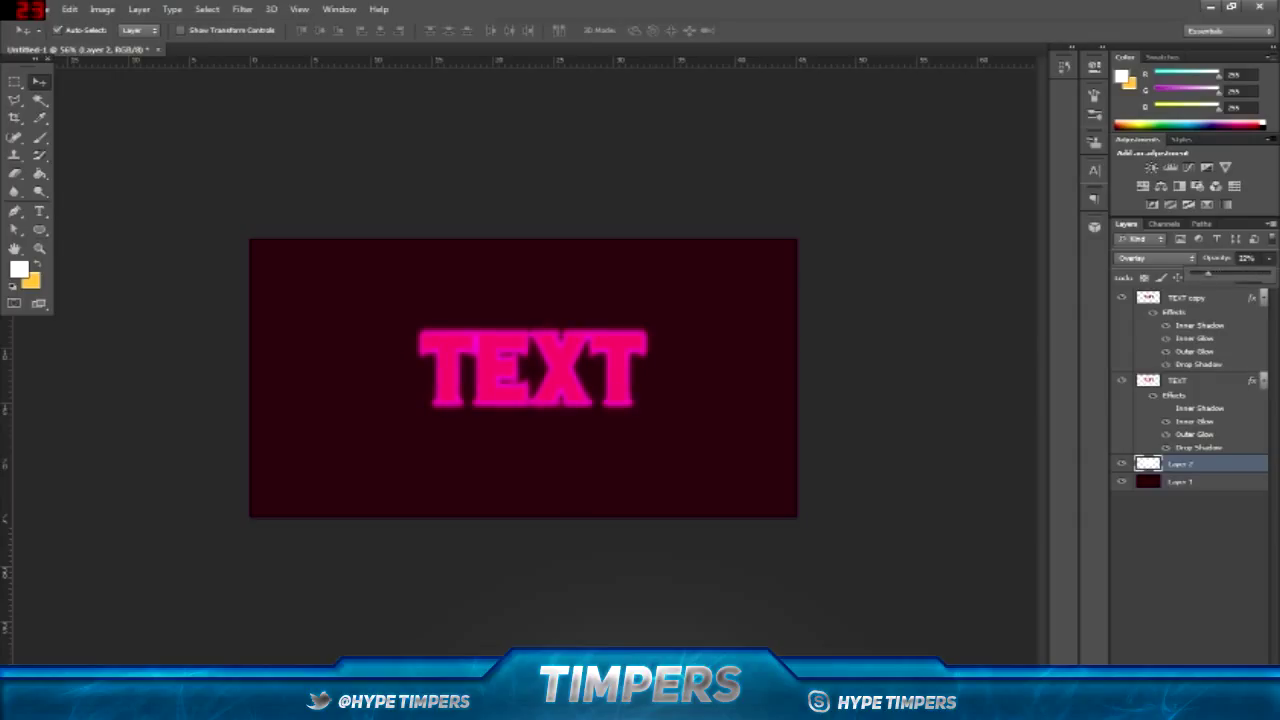
{"action": "key", "text": "Return"}
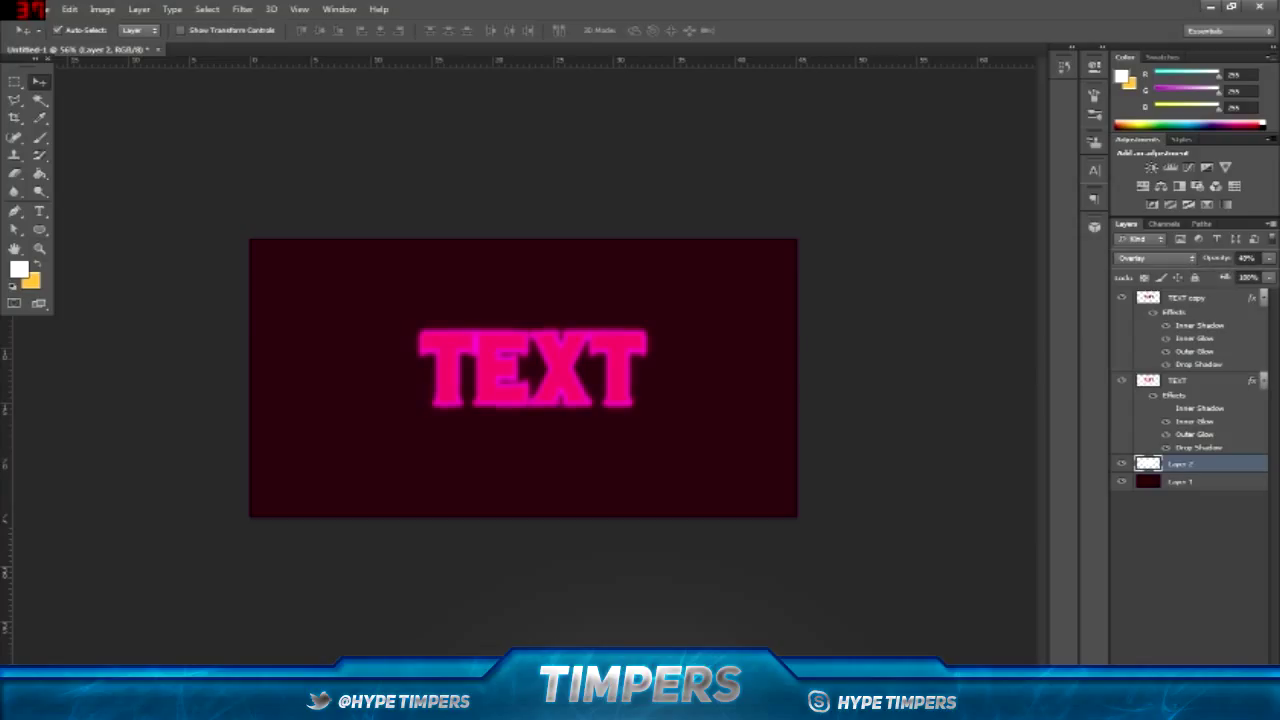
- Group both TEXT layers with Layer 2, scale the group to about 65% and place it in the canvas's upper-left corner
{"action": "left_click", "coordinate": [1190, 298], "text": "shift"}
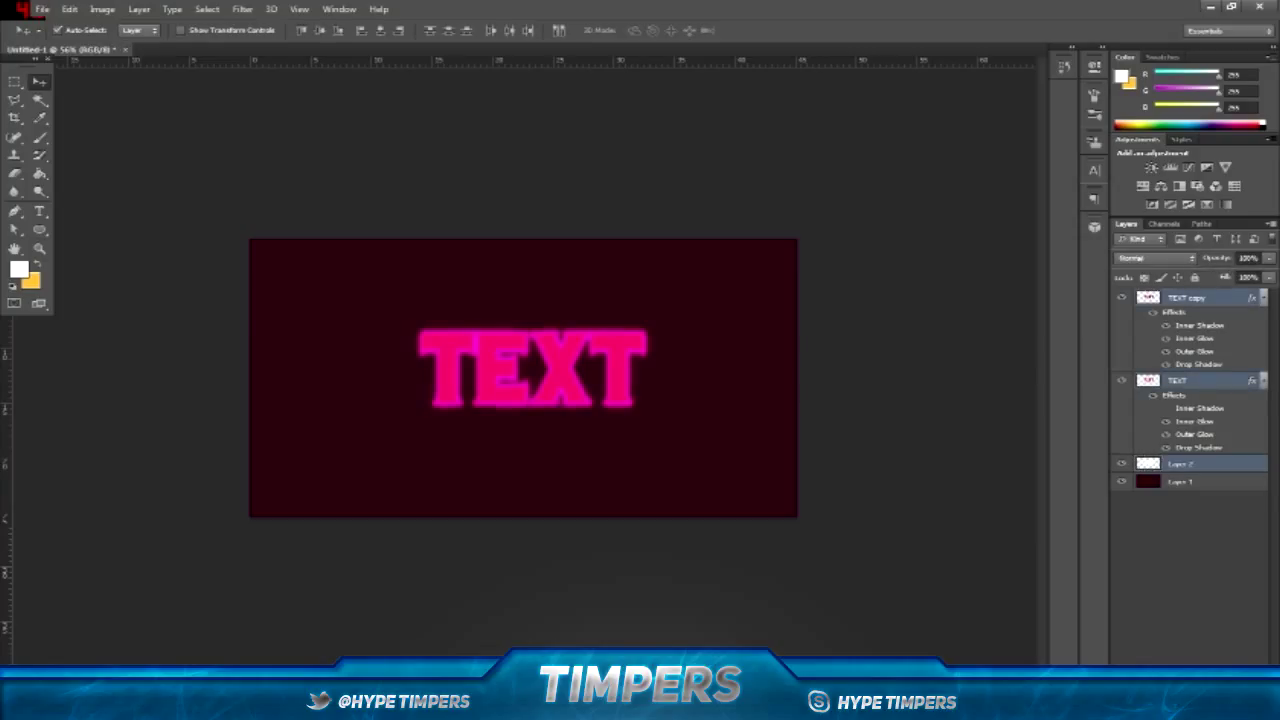
{"action": "key", "text": "ctrl+g"}
{"action": "key", "text": "ctrl+t"}
{"action": "left_click_drag", "start_coordinate": [534, 366], "coordinate": [390, 295]}
{"action": "left_click_drag", "start_coordinate": [522, 239], "coordinate": [397, 270]}
{"action": "key", "text": "Return"}
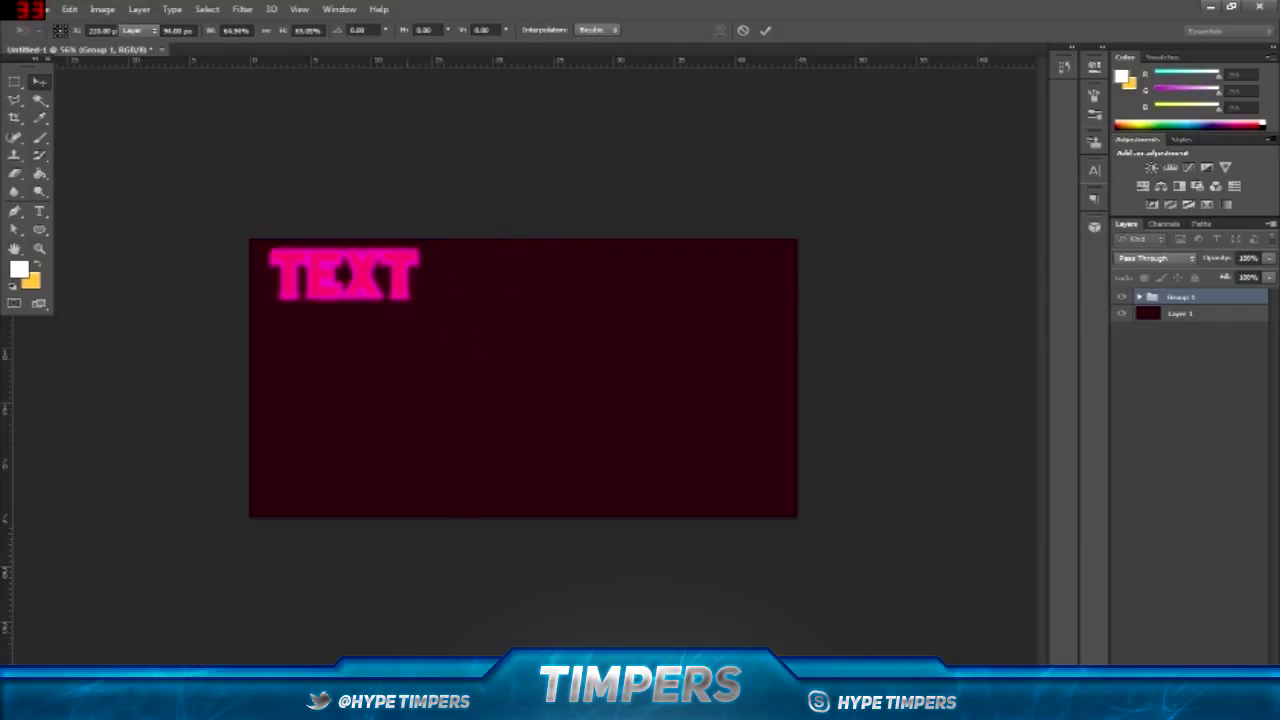
- Add the new text "TEXT" in the Evil Dead font and position it near the middle of the canvas
{"action": "left_click", "coordinate": [40, 211]}
{"action": "left_click", "coordinate": [457, 413]}
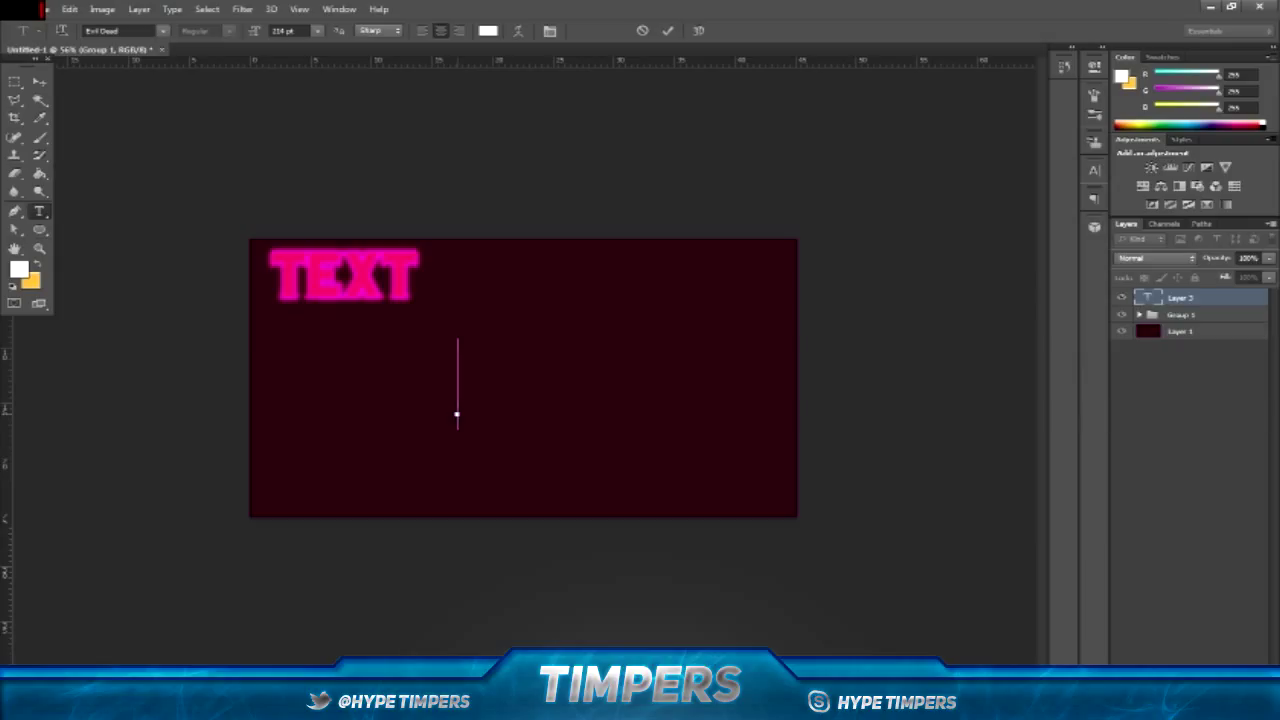
{"action": "type", "text": "TEXT"}
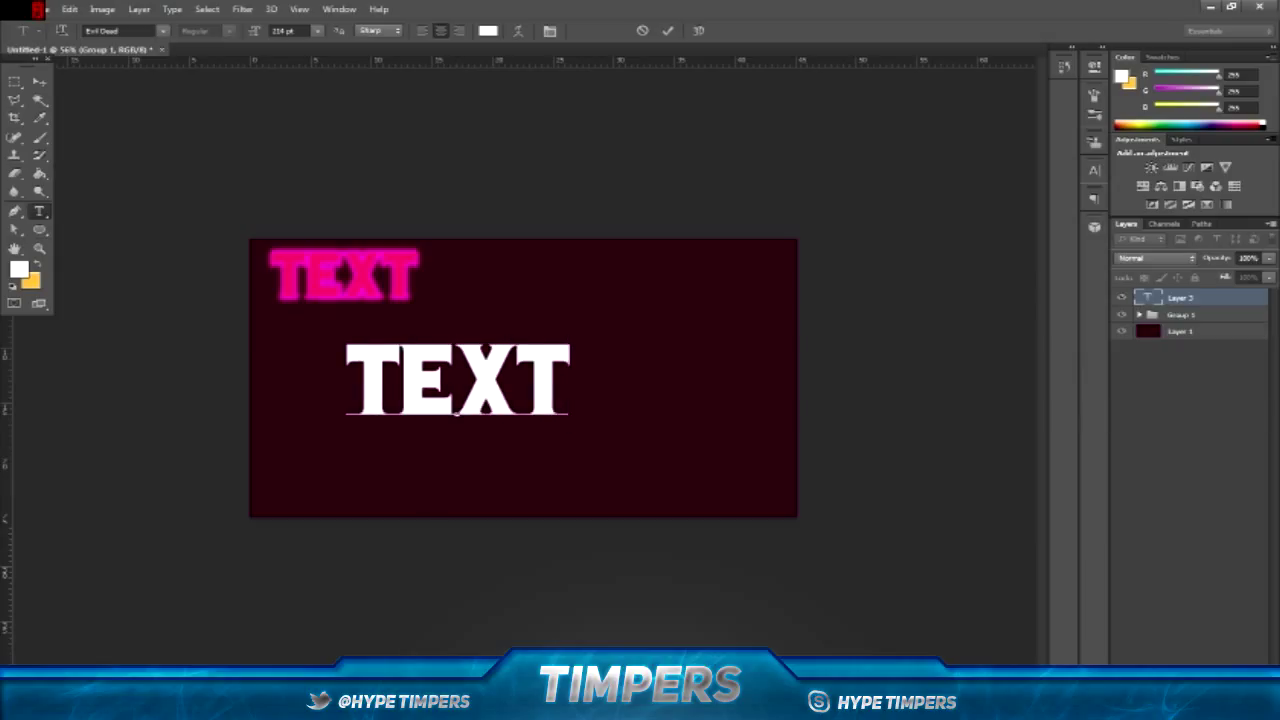
{"action": "left_click_drag", "start_coordinate": [457, 411], "coordinate": [543, 428]}
- Recolor the new text to a fully saturated bright pink and commit the text edit
{"action": "left_click_drag", "start_coordinate": [652, 402], "coordinate": [436, 402]}
{"action": "left_click", "coordinate": [487, 31]}
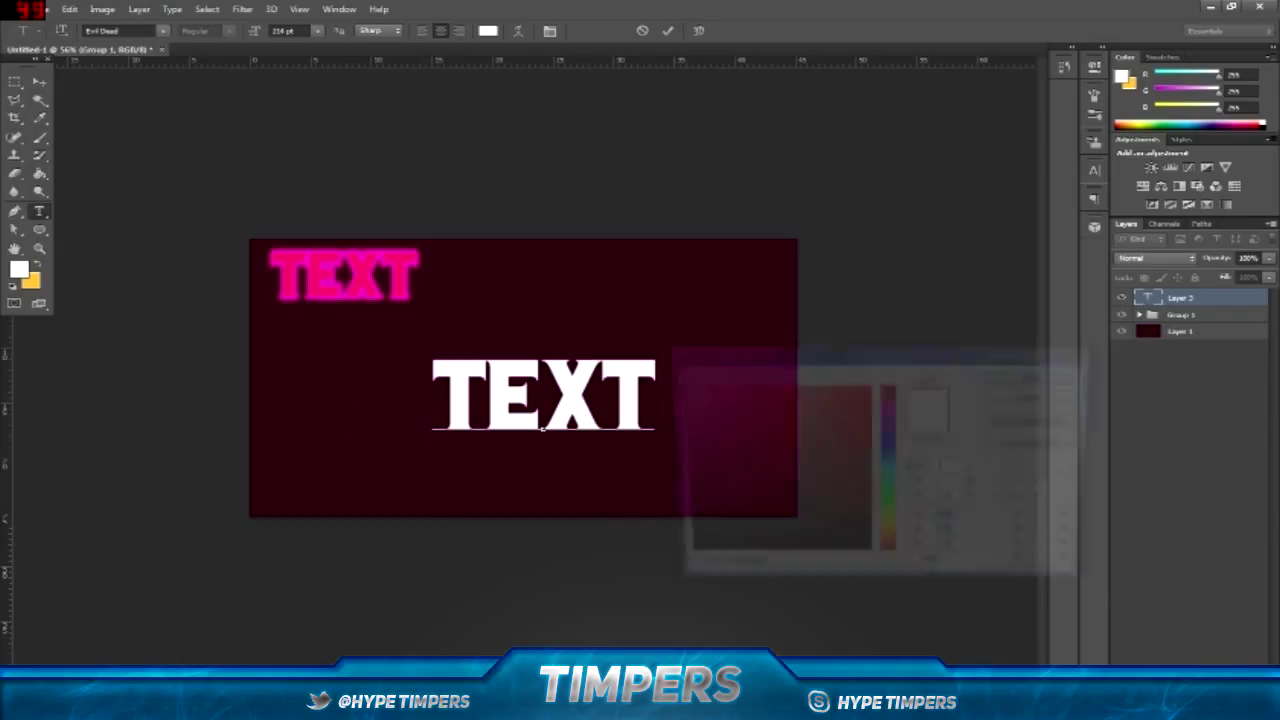
{"action": "left_click_drag", "start_coordinate": [888, 408], "coordinate": [888, 397]}
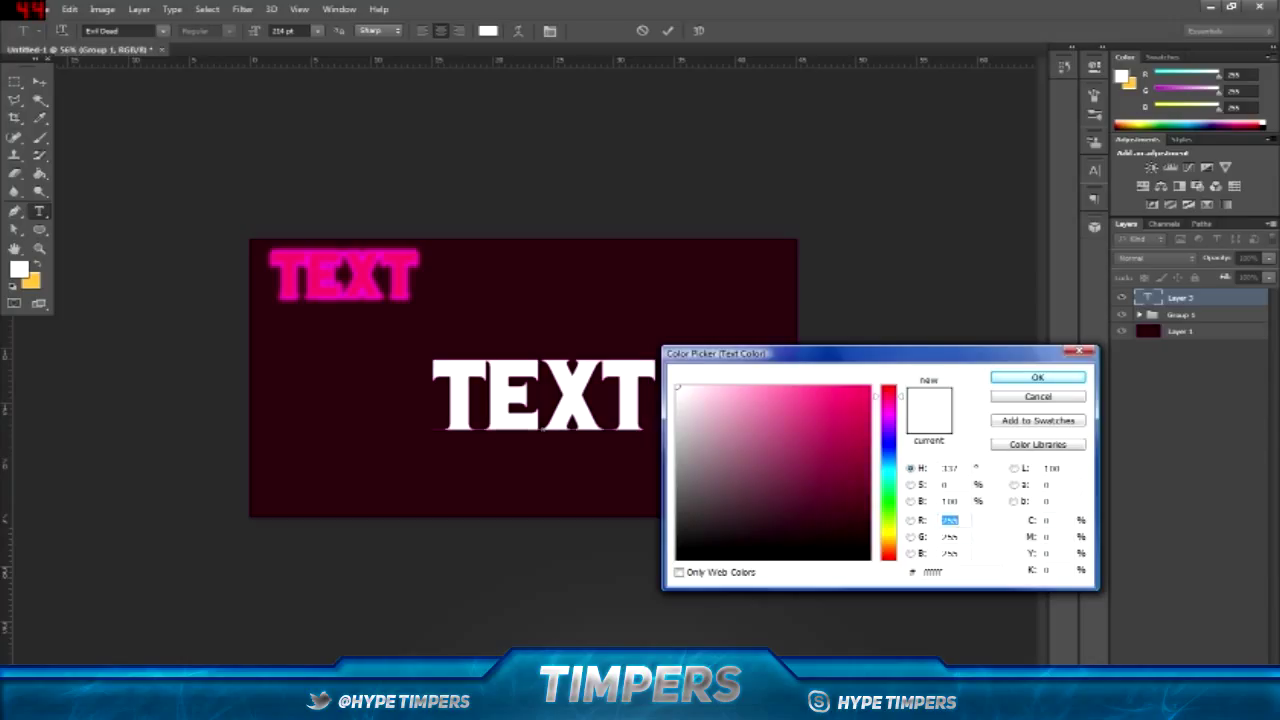
{"action": "left_click", "coordinate": [870, 387]}
{"action": "left_click", "coordinate": [1037, 378]}
{"action": "left_click", "coordinate": [668, 31]}
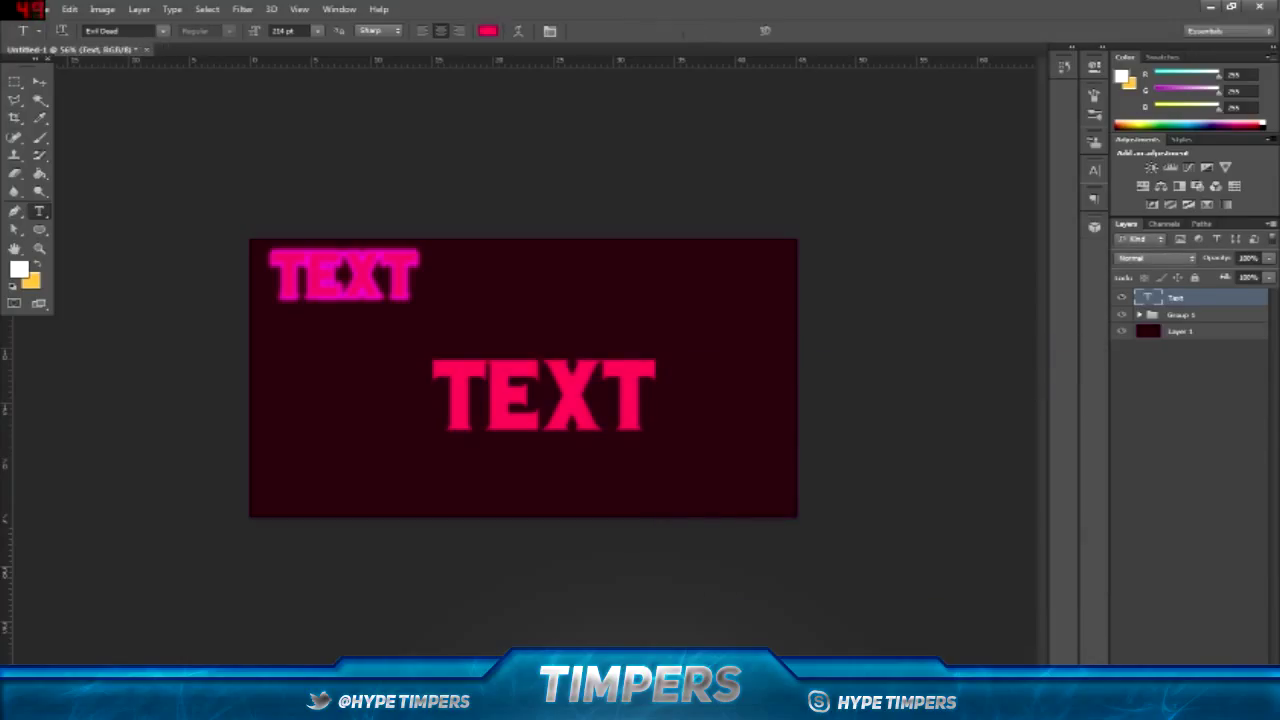
- Give the new Text layer an outer glow with the Overlay blend mode
{"action": "double_click", "coordinate": [1218, 298]}
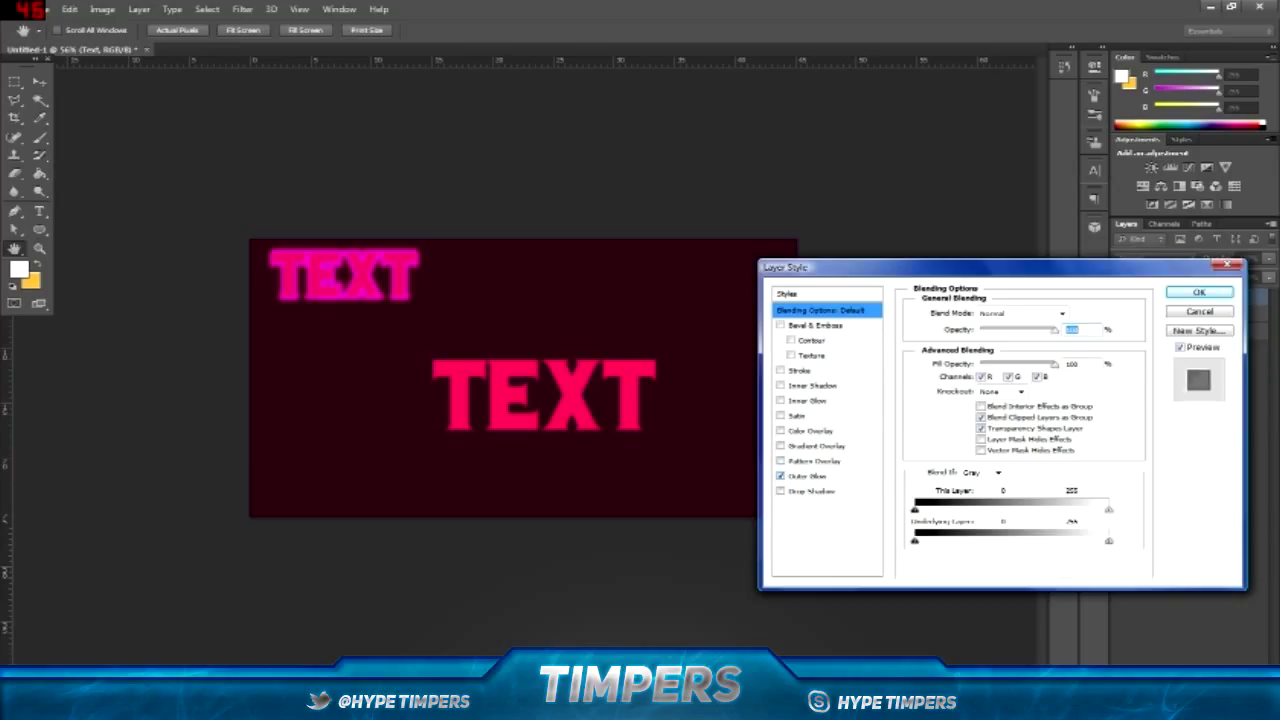
{"action": "left_click", "coordinate": [808, 476]}
{"action": "left_click", "coordinate": [1010, 313]}
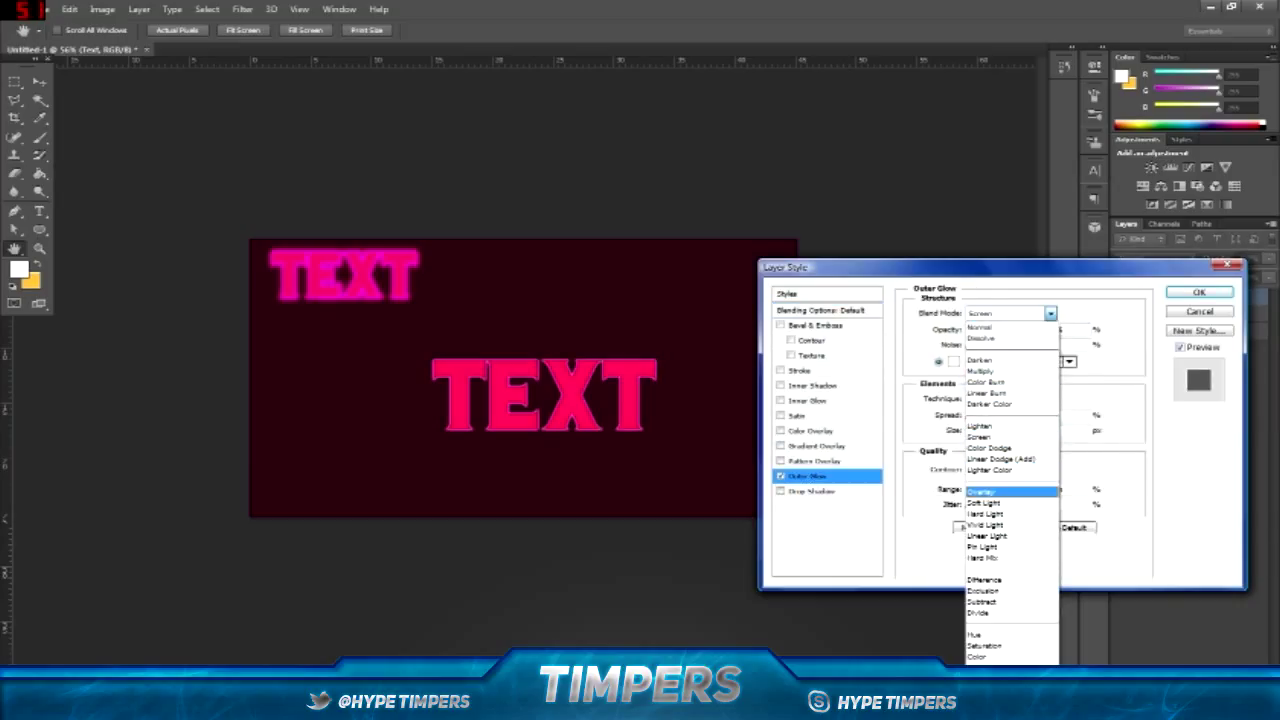
{"action": "left_click", "coordinate": [1000, 491]}
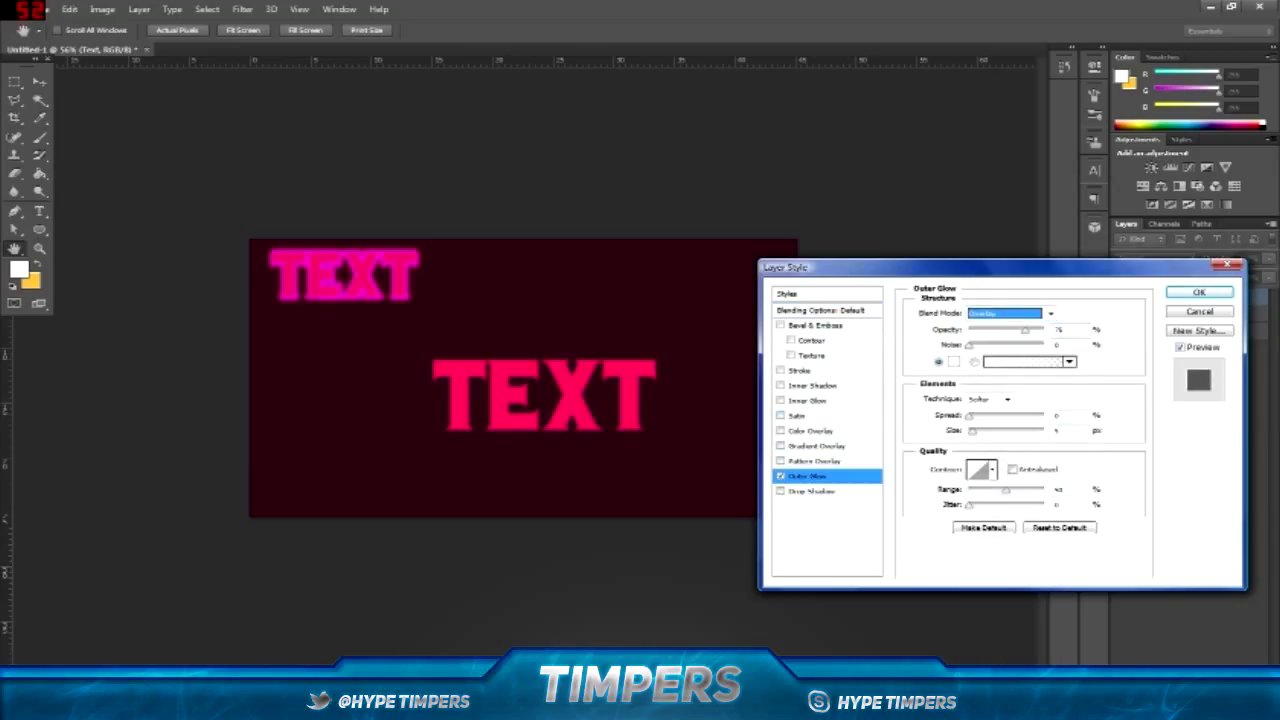
- Add an inner glow and an inner shadow to the Text layer, both with the Overlay blend mode
{"action": "left_click", "coordinate": [808, 400]}
{"action": "left_click", "coordinate": [1010, 313]}
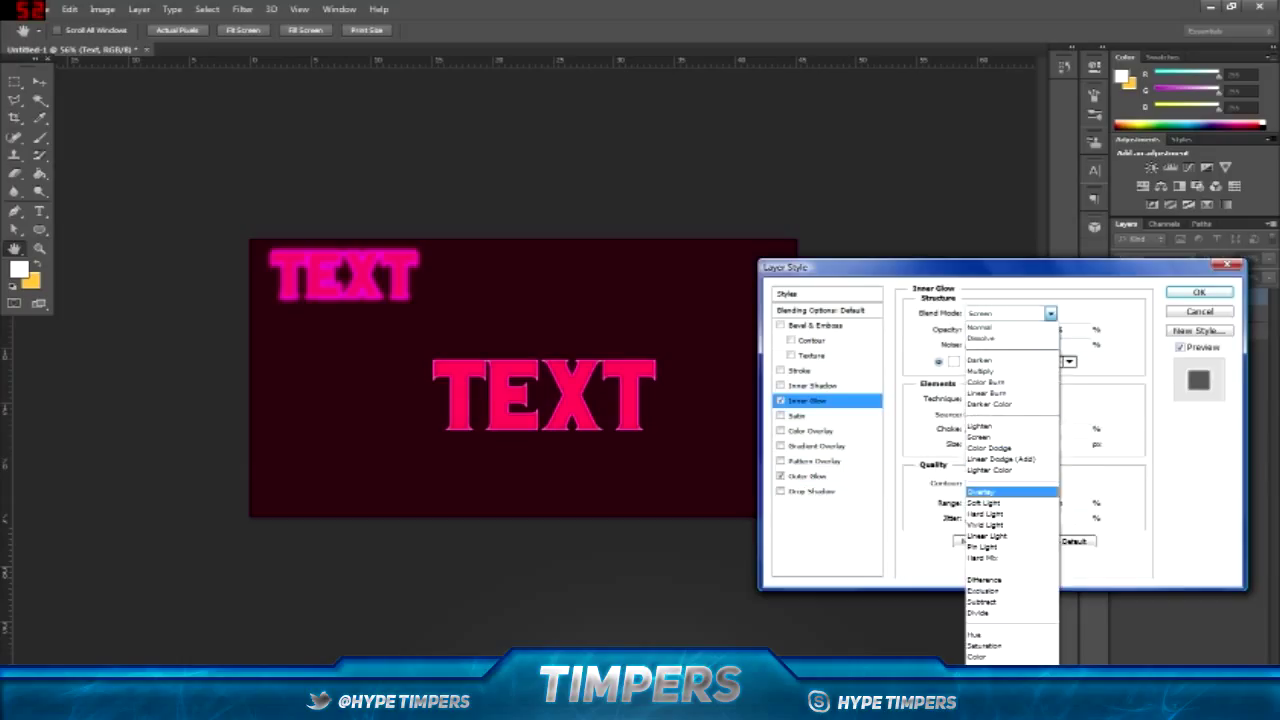
{"action": "left_click", "coordinate": [985, 491]}
{"action": "left_click", "coordinate": [808, 385]}
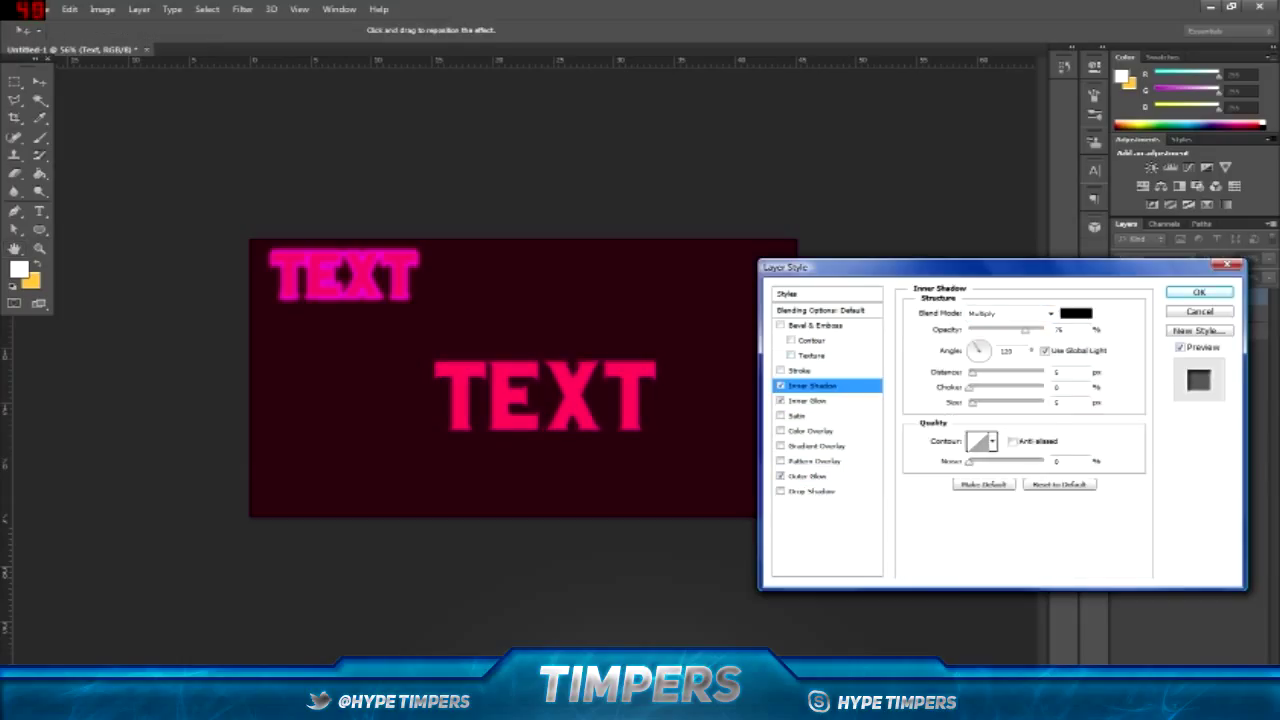
{"action": "left_click", "coordinate": [1010, 313]}
{"action": "left_click", "coordinate": [985, 491]}
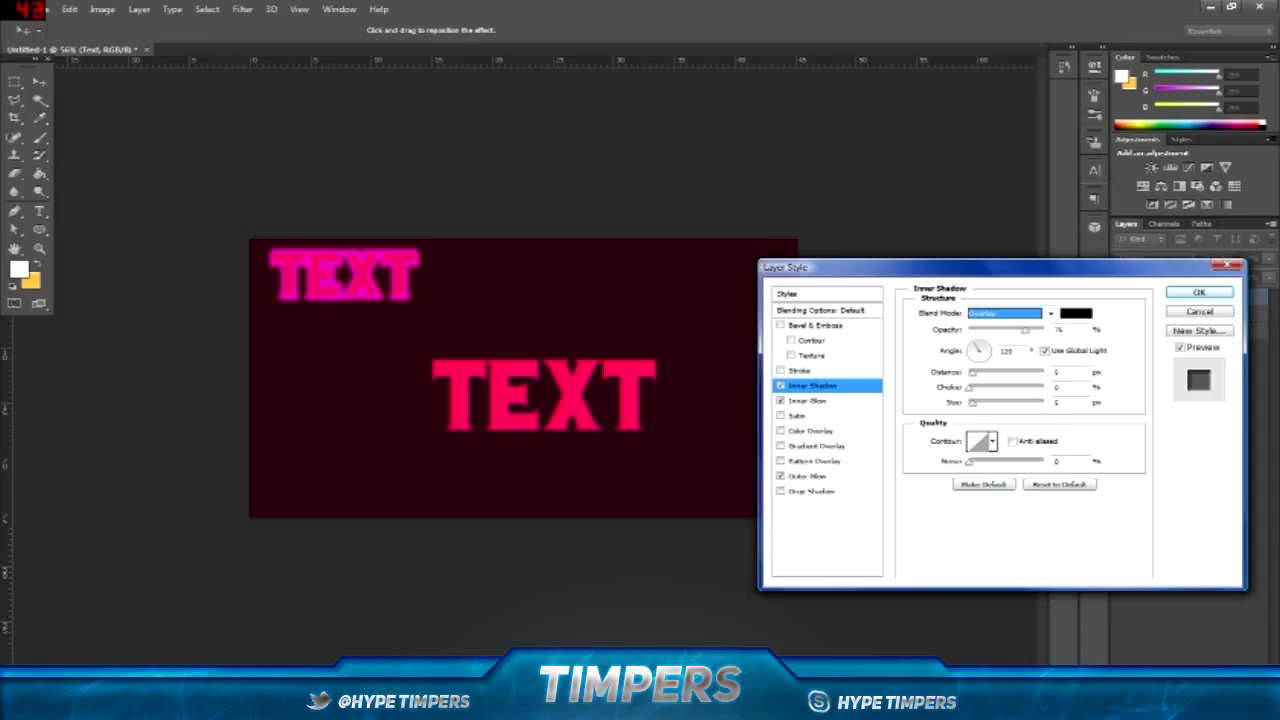
- Apply the layer style with an inner glow choke of 6% and a larger glow size, and duplicate the Text layer
{"action": "left_click", "coordinate": [808, 401]}
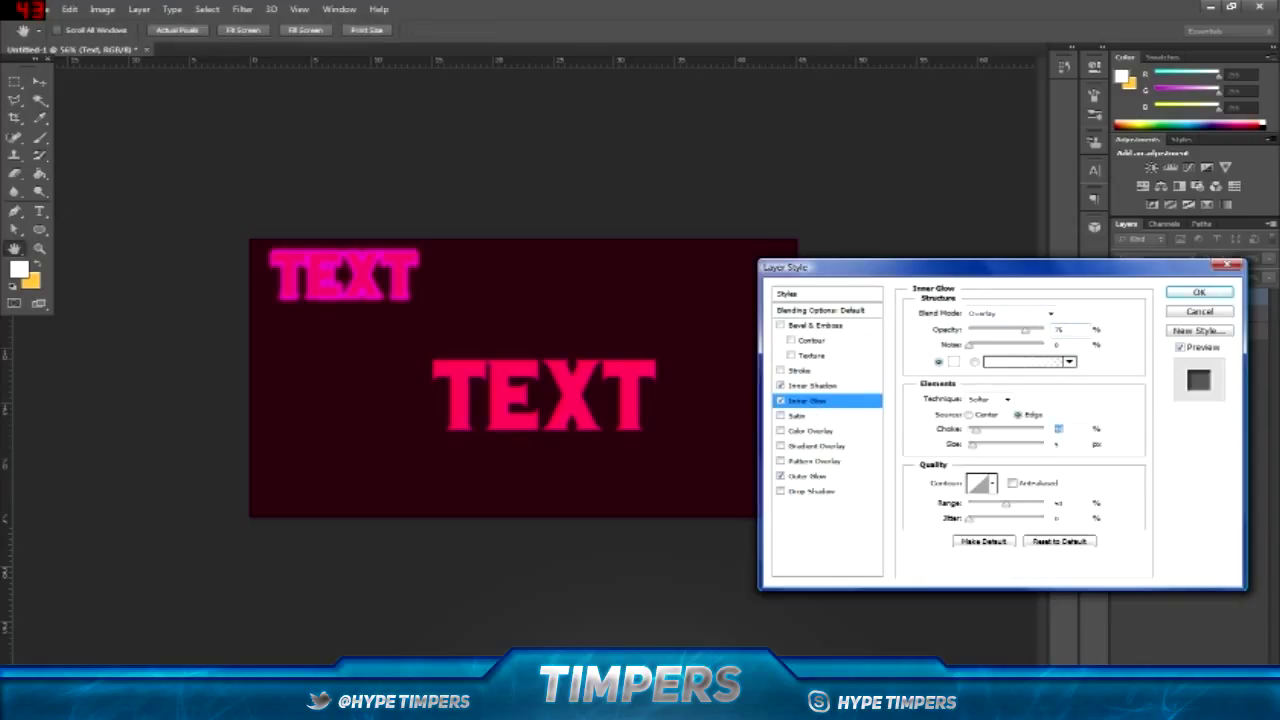
{"action": "key", "text": "Up"}
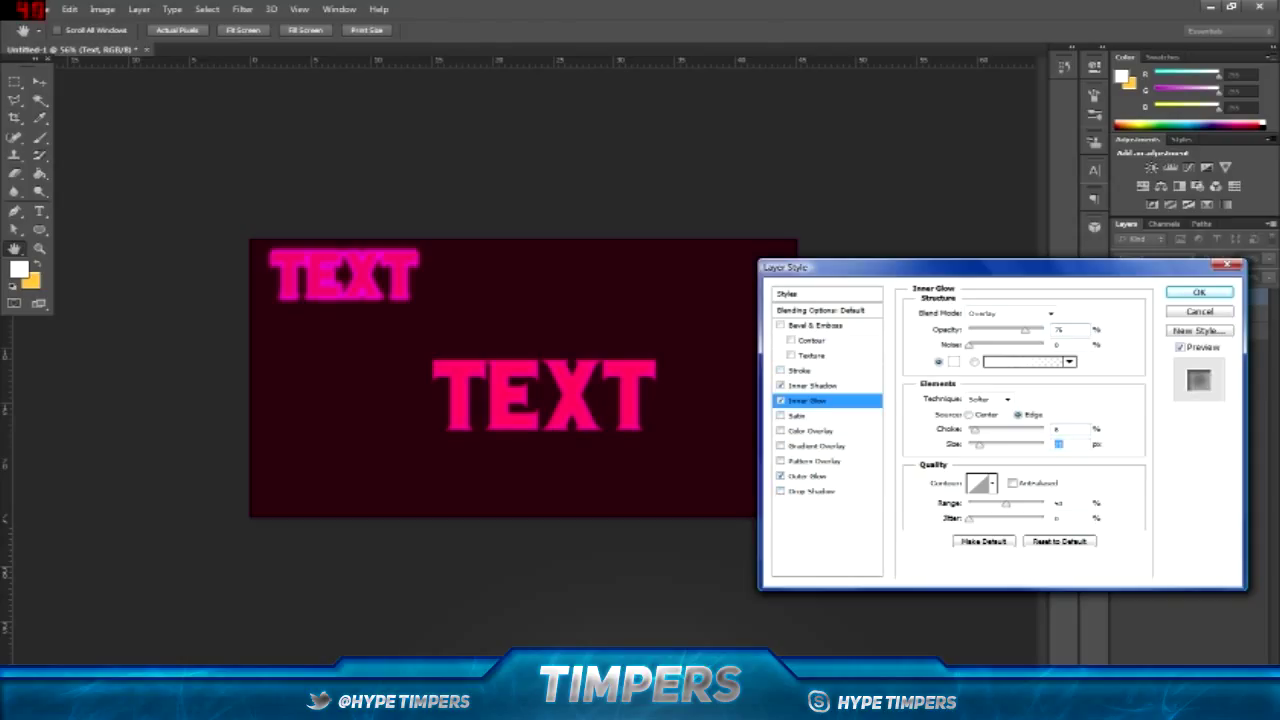
{"action": "key", "text": "Return"}
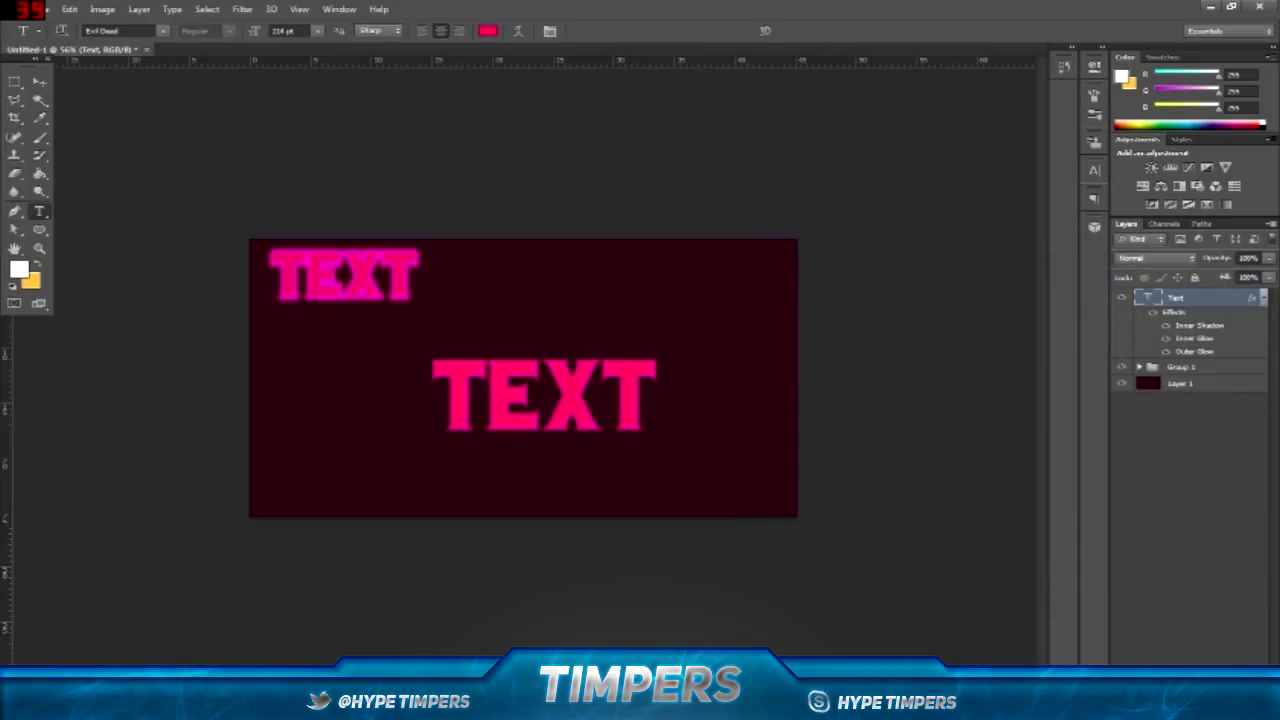
{"action": "key", "text": "ctrl+j"}
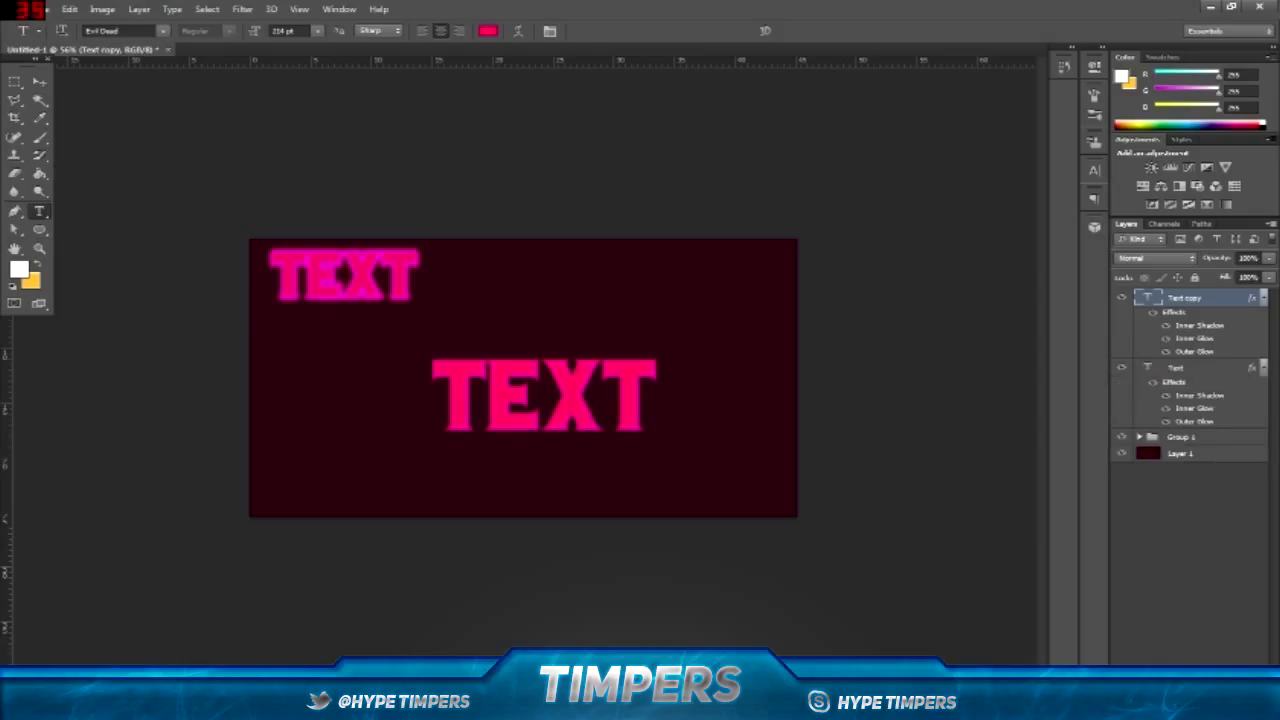
- Rasterize the Text layer and roughen its edges with a Ripple filter of Medium size
{"action": "right_click", "coordinate": [1210, 368]}
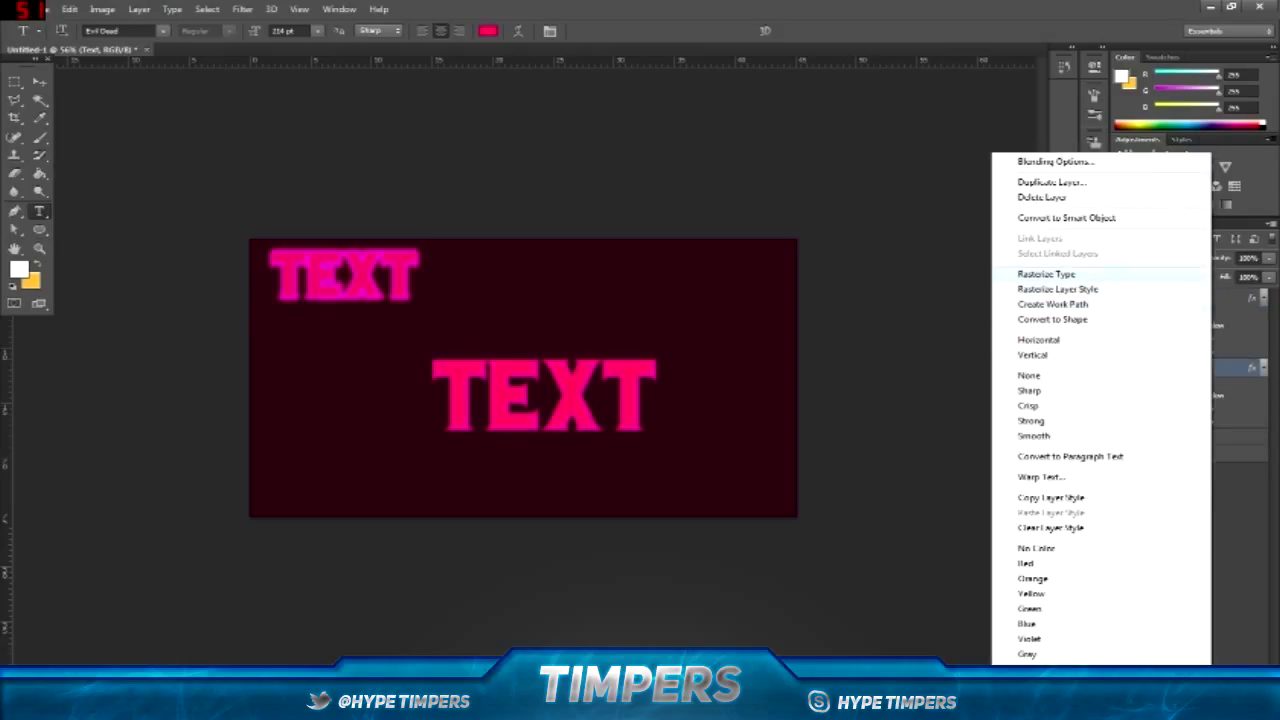
{"action": "left_click", "coordinate": [1046, 273]}
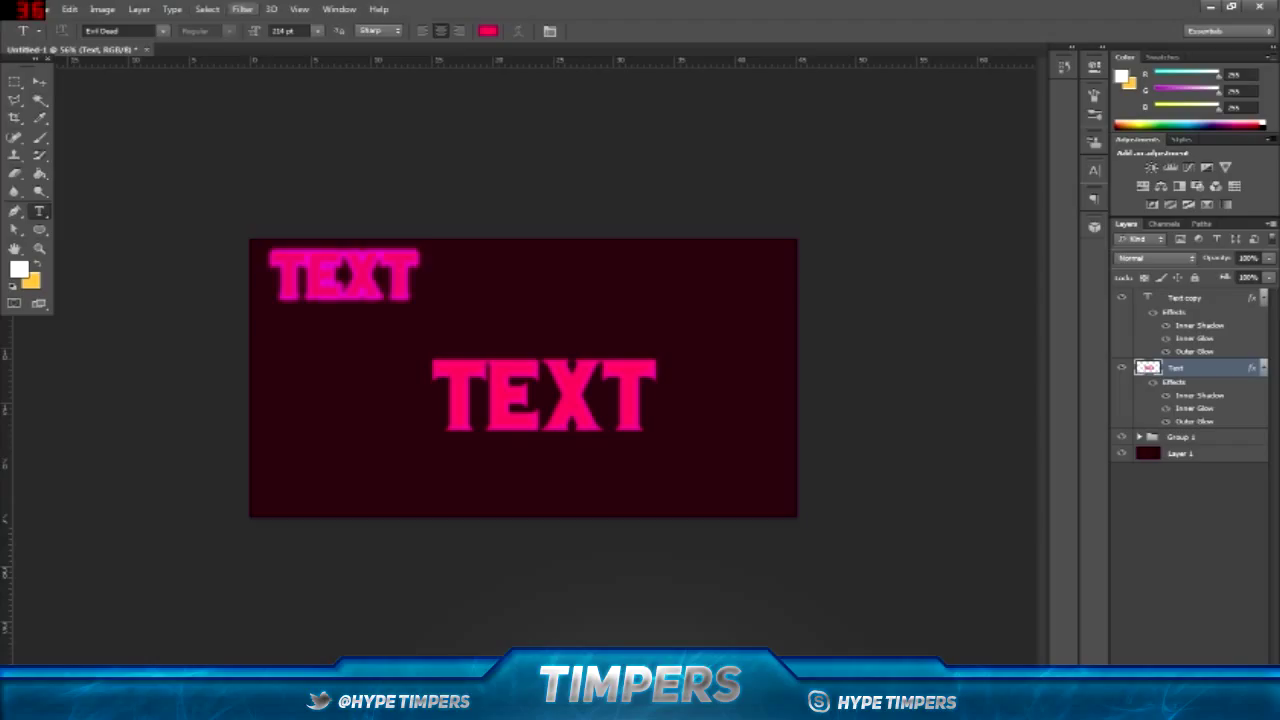
{"action": "left_click", "coordinate": [242, 9]}
{"action": "mouse_move", "coordinate": [300, 161]}
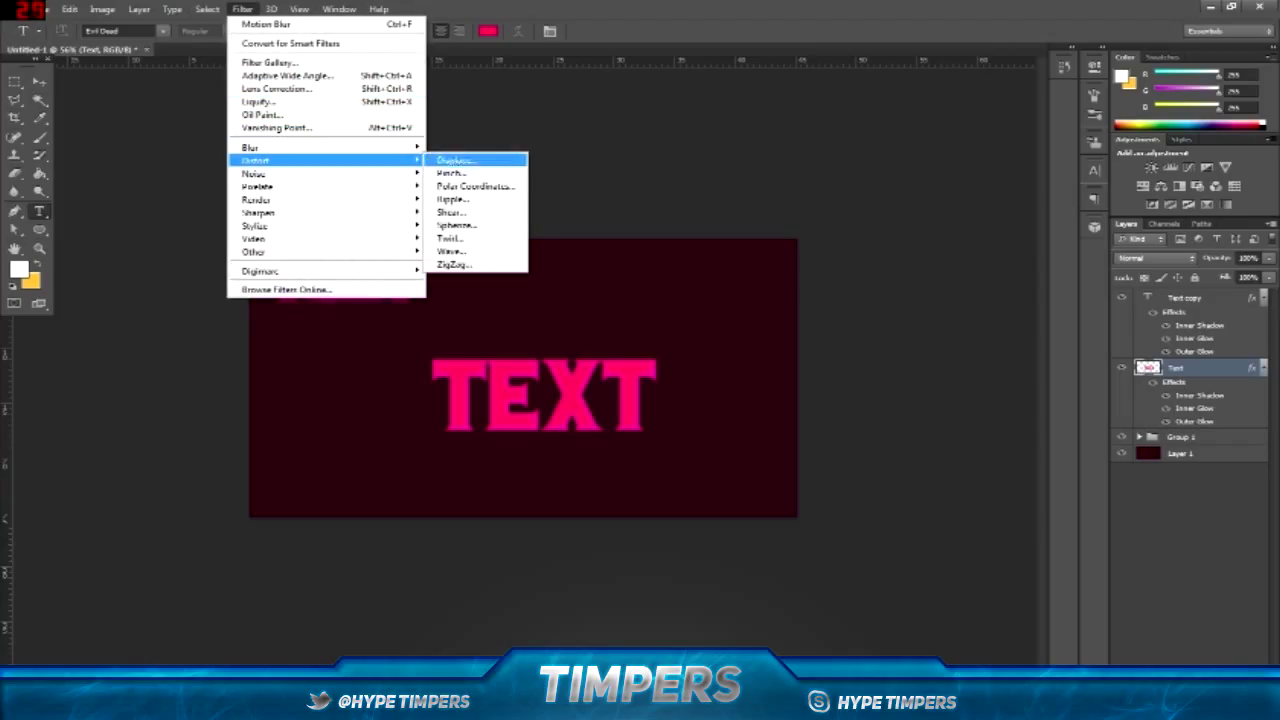
{"action": "left_click", "coordinate": [452, 199]}
{"action": "left_click_drag", "start_coordinate": [560, 146], "coordinate": [784, 132]}
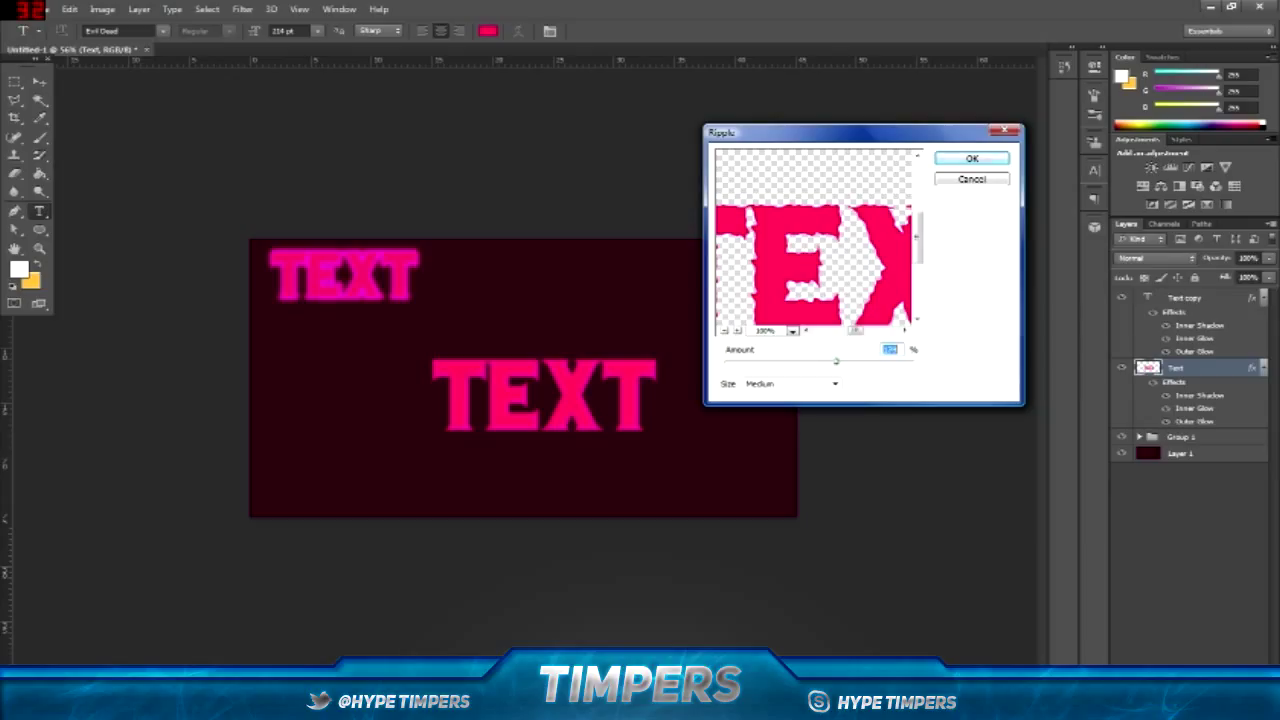
{"action": "mouse_move", "coordinate": [840, 361]}
{"action": "left_mouse_down"}
{"action": "mouse_move", "coordinate": [861, 362]}
{"action": "mouse_move", "coordinate": [795, 362]}
{"action": "mouse_move", "coordinate": [837, 362]}
{"action": "left_mouse_up"}
{"action": "key", "text": "Return"}
{"action": "scroll", "coordinate": [520, 410], "scroll_direction": "up", "scroll_amount": 11}
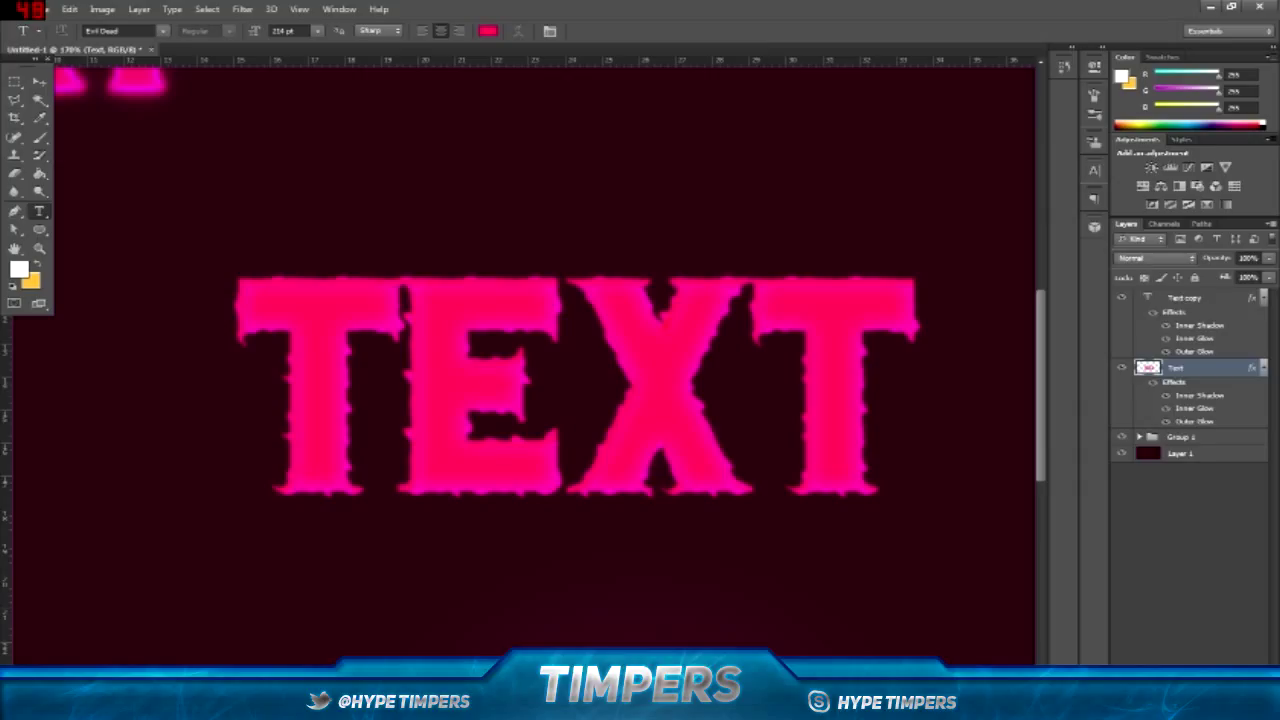
- Rasterize the Text copy layer
{"action": "left_click", "coordinate": [1190, 298]}
{"action": "right_click", "coordinate": [1214, 298]}
{"action": "left_click", "coordinate": [1100, 275]}
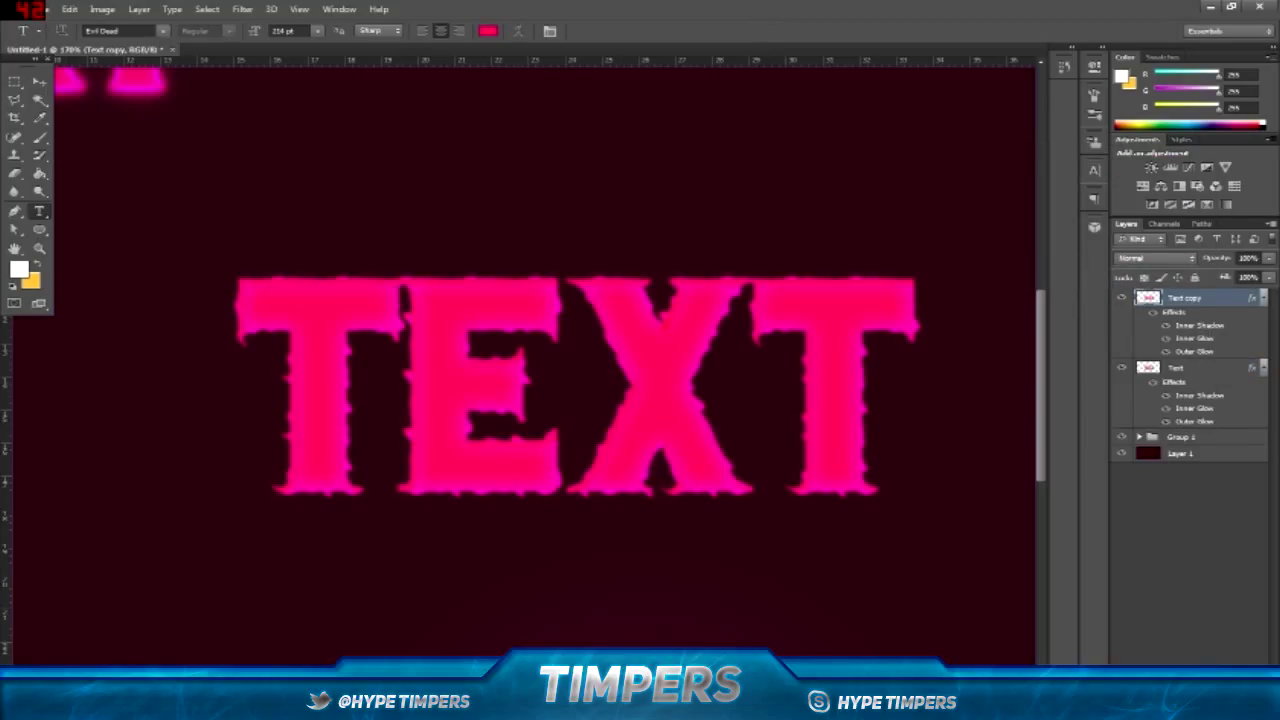
- Try to erase the upper parts of the letters on the Text copy layer with a large soft eraser
{"action": "key", "text": "e"}
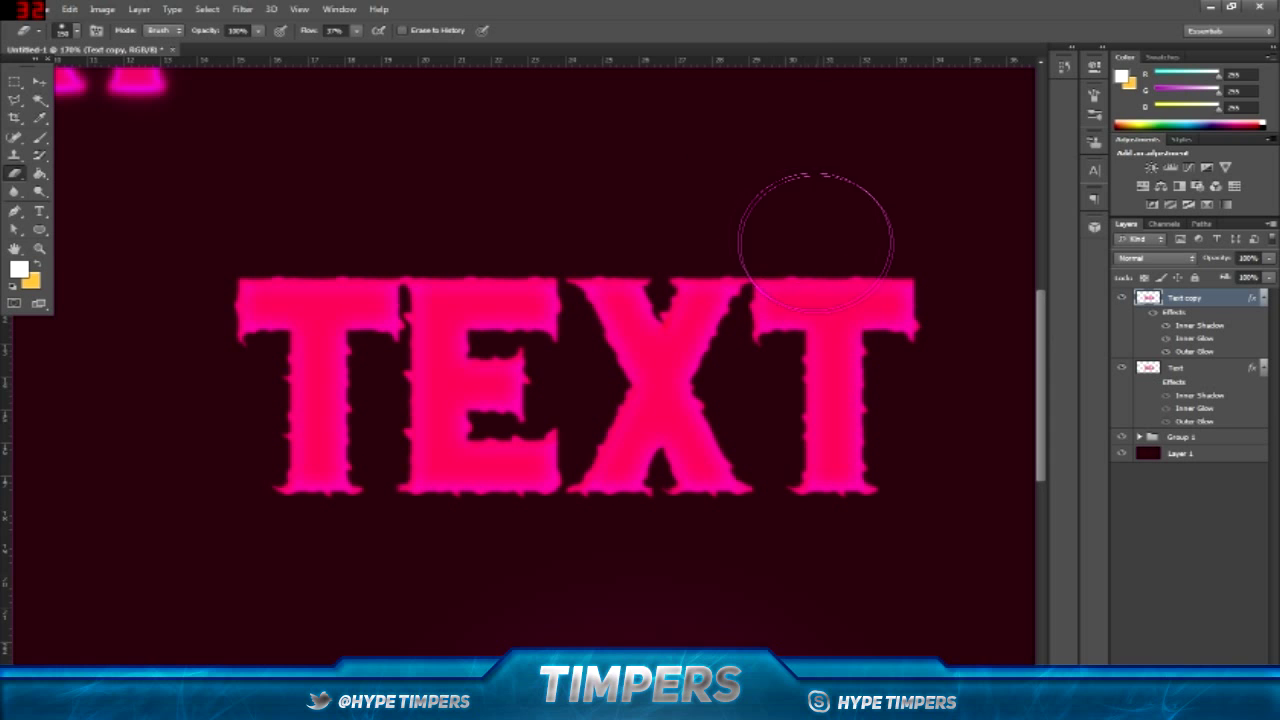
{"action": "mouse_move", "coordinate": [817, 241]}
{"action": "left_mouse_down"}
{"action": "mouse_move", "coordinate": [898, 310]}
{"action": "mouse_move", "coordinate": [891, 294]}
{"action": "mouse_move", "coordinate": [818, 267]}
{"action": "mouse_move", "coordinate": [728, 252]}
{"action": "left_mouse_up"}
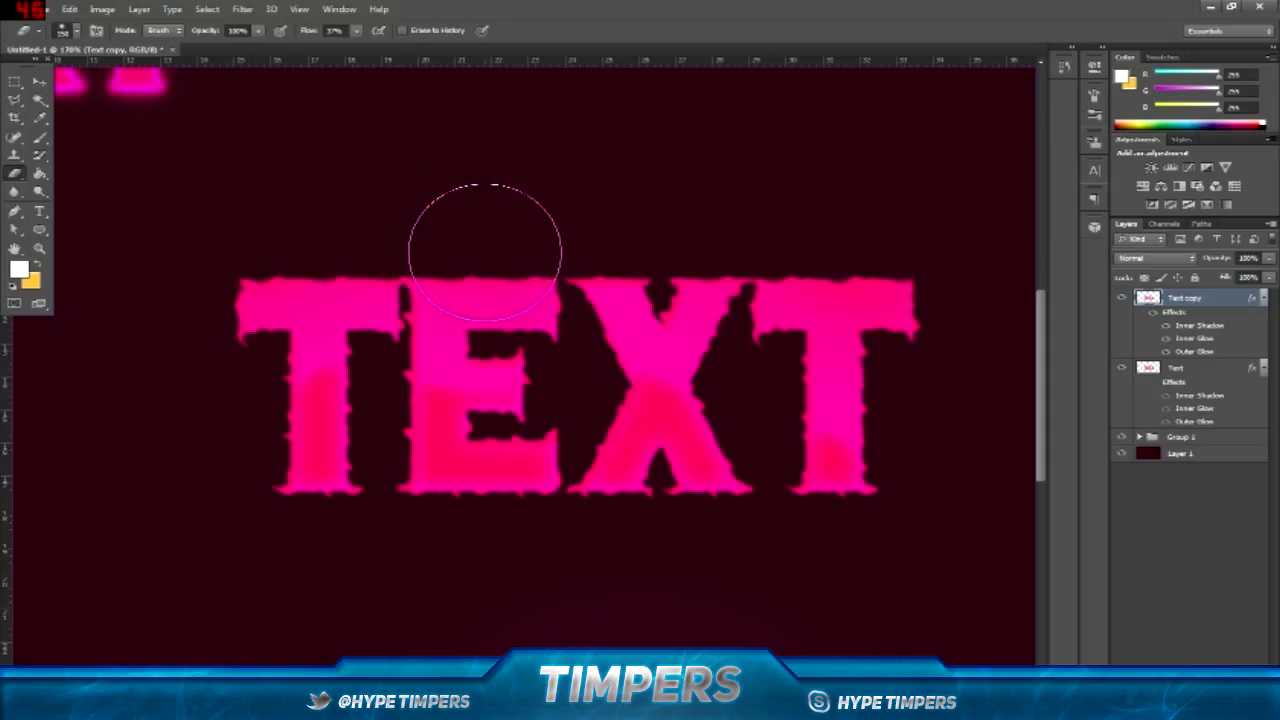
{"action": "left_click_drag", "start_coordinate": [486, 251], "coordinate": [515, 248]}
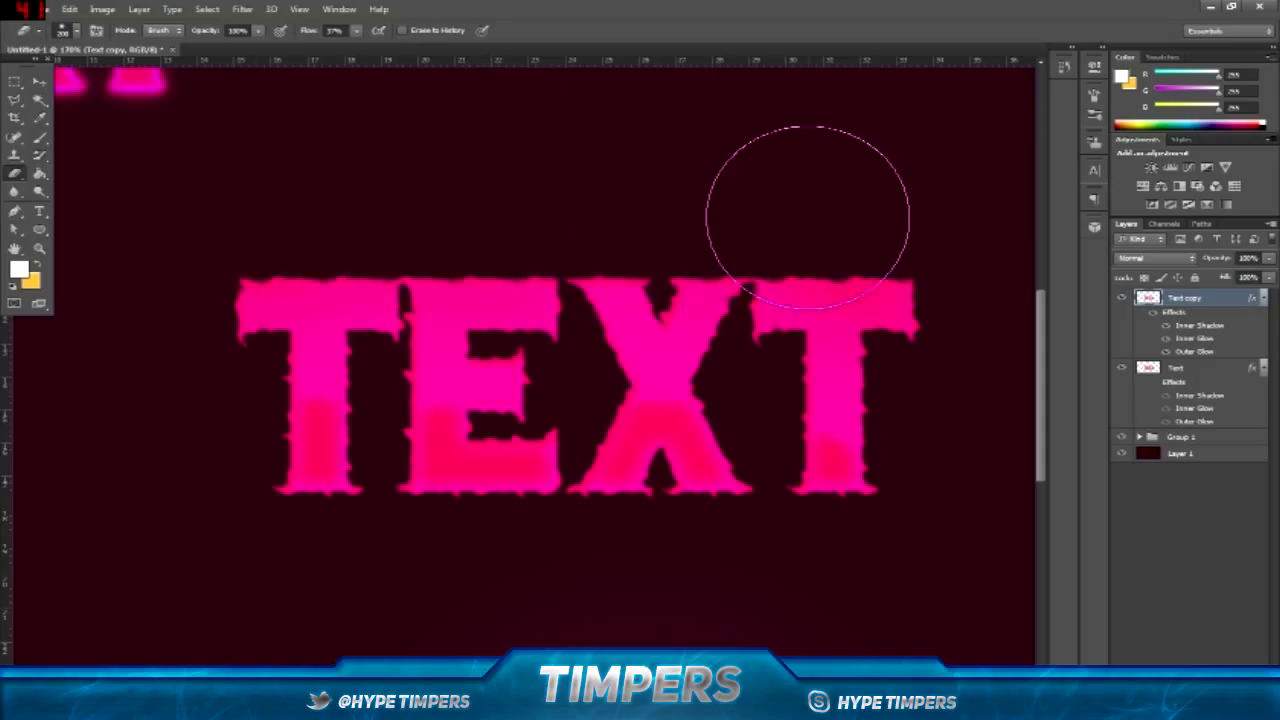
{"action": "scroll", "coordinate": [820, 206], "scroll_direction": "down", "scroll_amount": 3}
{"action": "scroll", "coordinate": [737, 397], "scroll_direction": "up", "scroll_amount": 1}
{"action": "scroll", "coordinate": [737, 397], "scroll_direction": "up", "scroll_amount": 2}
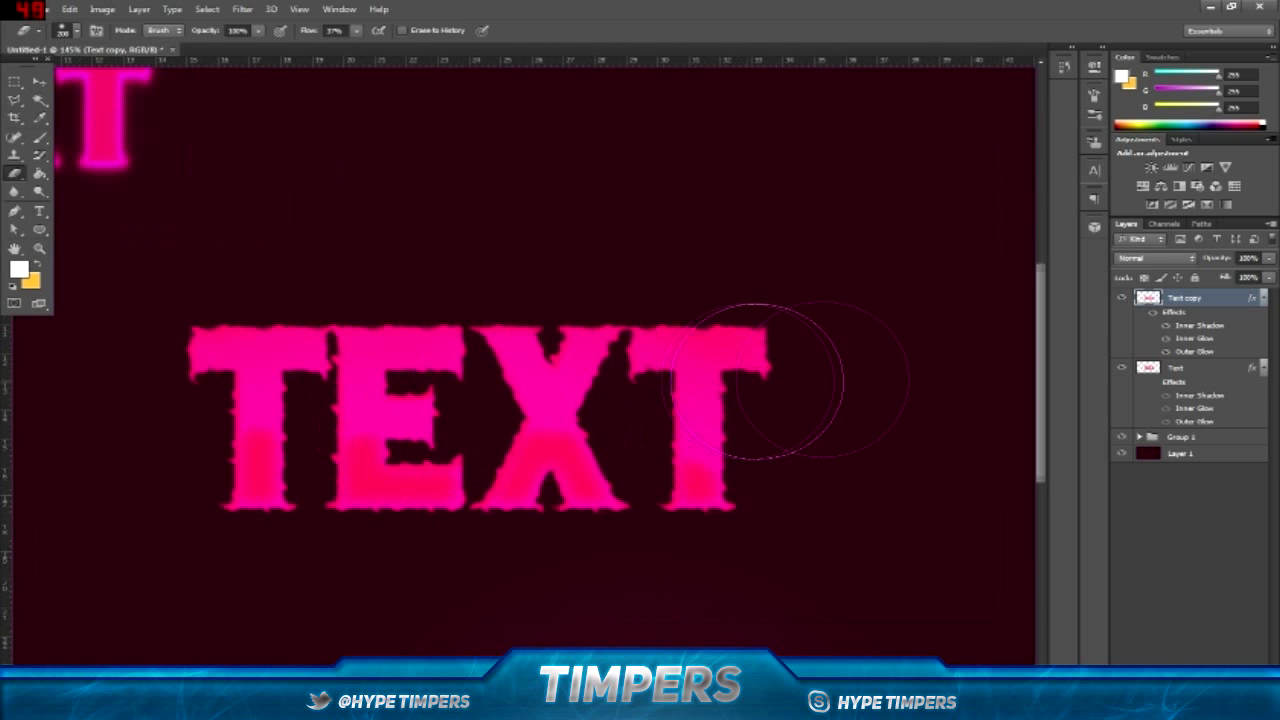
{"action": "left_click", "coordinate": [1190, 368]}
{"action": "key", "text": "alt+bracketright"}
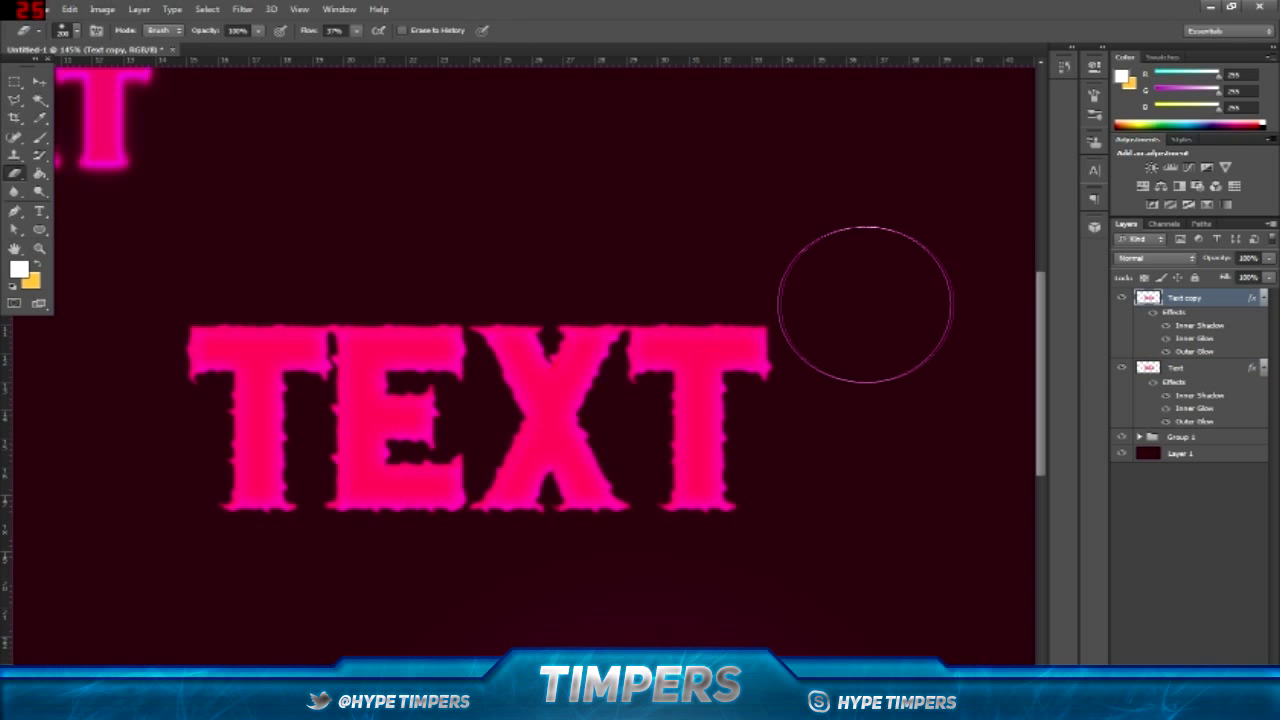
- Shift the Text layer about 0.35 cm straight down beneath its copy with Free Transform and apply the transformation
{"action": "key", "text": "alt+bracketleft"}
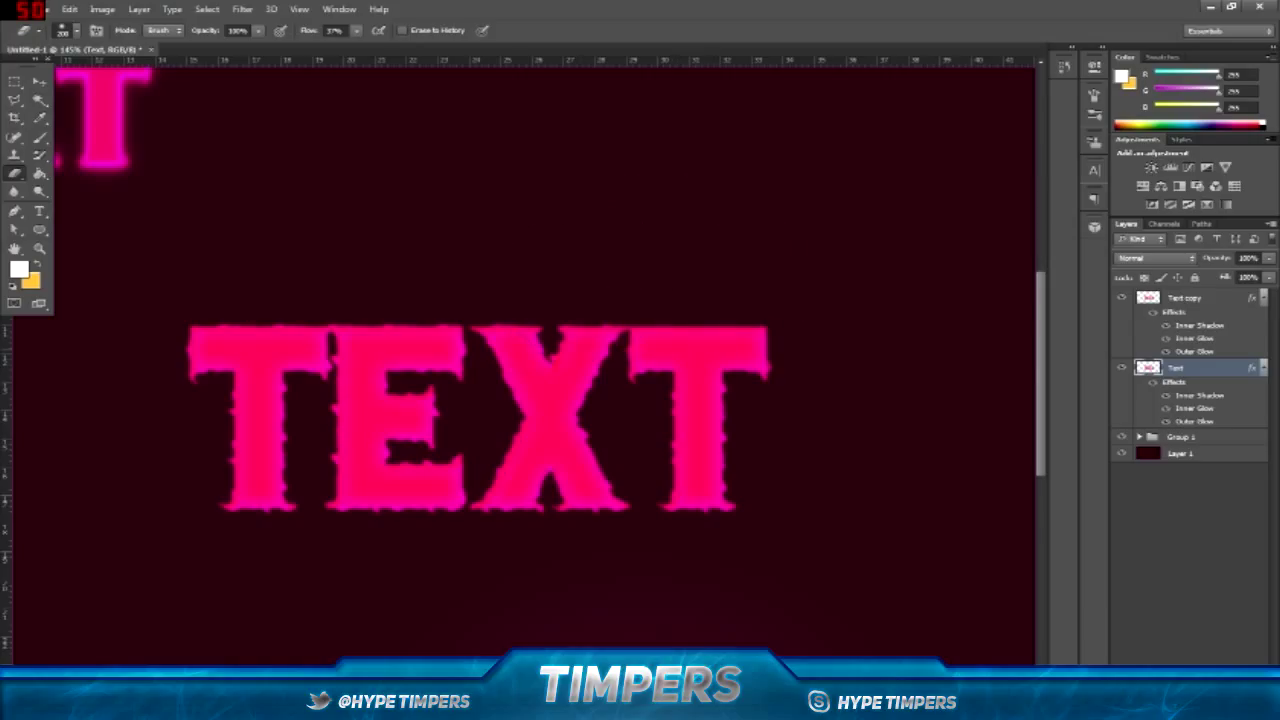
{"action": "left_click_drag", "start_coordinate": [350, 351], "coordinate": [292, 376]}
{"action": "scroll", "coordinate": [293, 377], "scroll_direction": "up", "scroll_amount": 2}
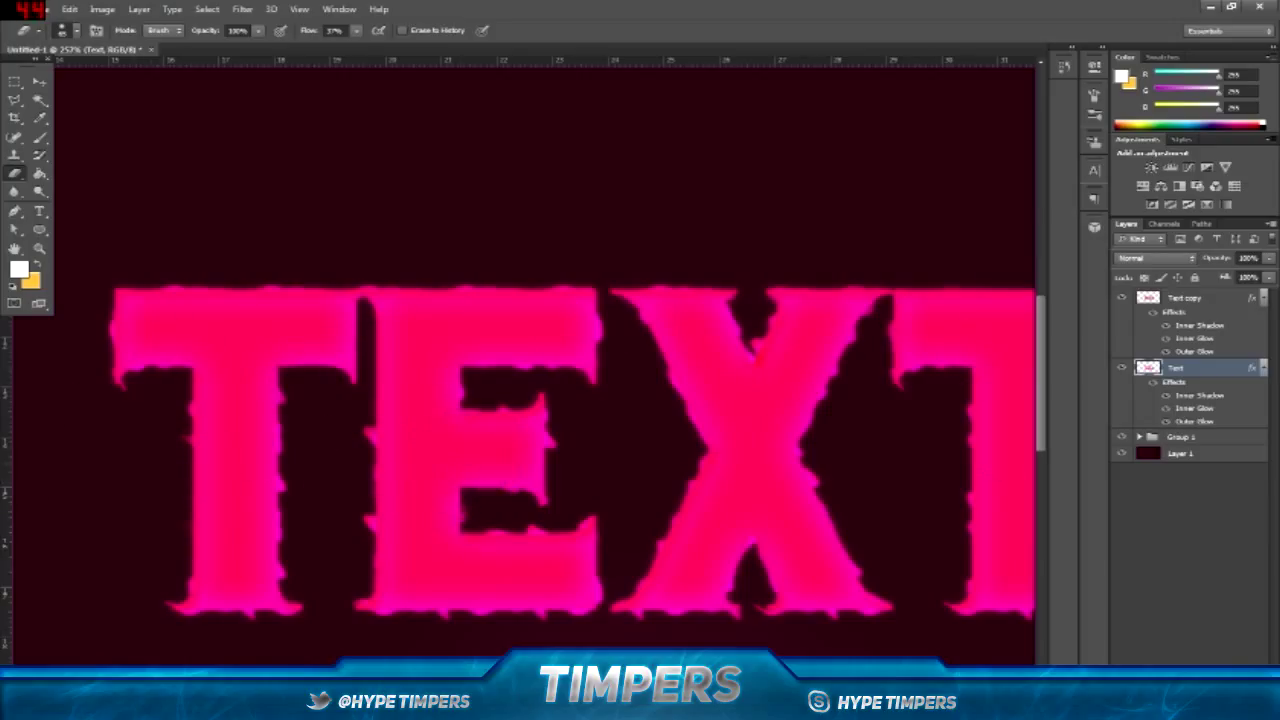
{"action": "key", "text": "ctrl+t"}
{"action": "left_click_drag", "start_coordinate": [580, 435], "coordinate": [582, 455]}
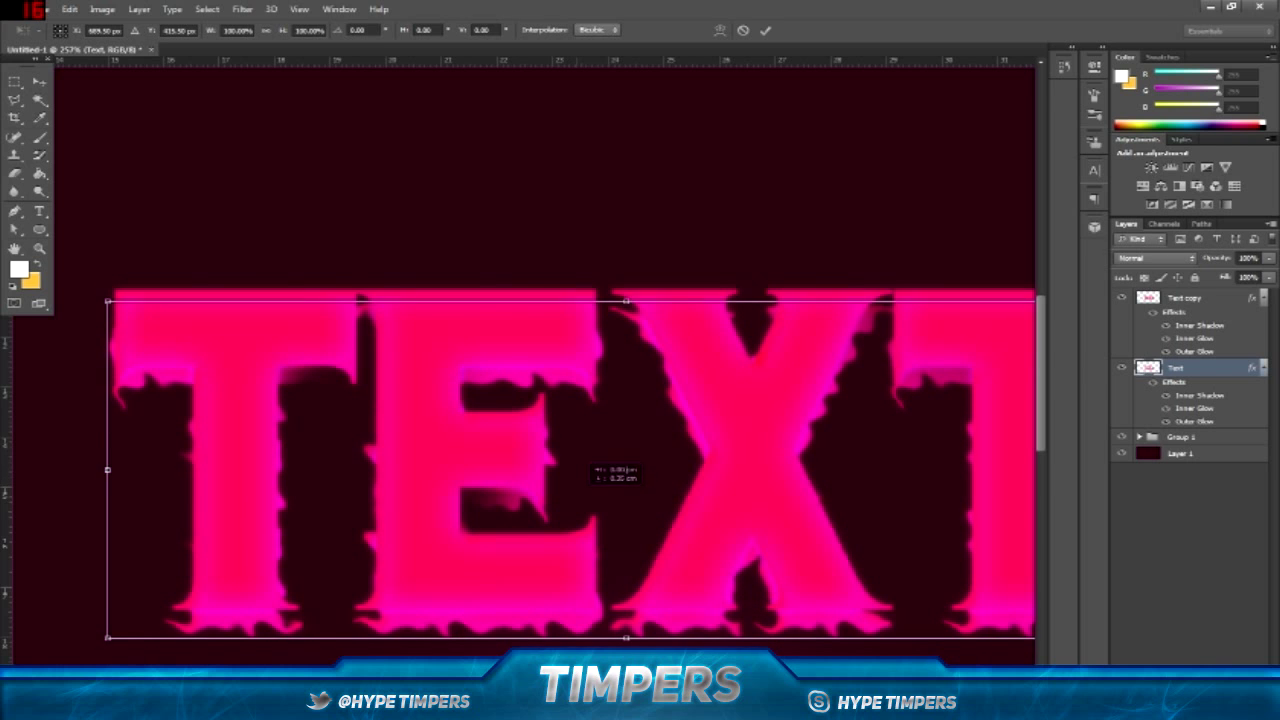
{"action": "key", "text": "Return"}
- Erase the ragged upper portions of the shifted Text layer across all four letters
{"action": "scroll", "coordinate": [551, 336], "scroll_direction": "down", "scroll_amount": 2}
{"action": "right_click", "coordinate": [361, 324], "text": "alt"}
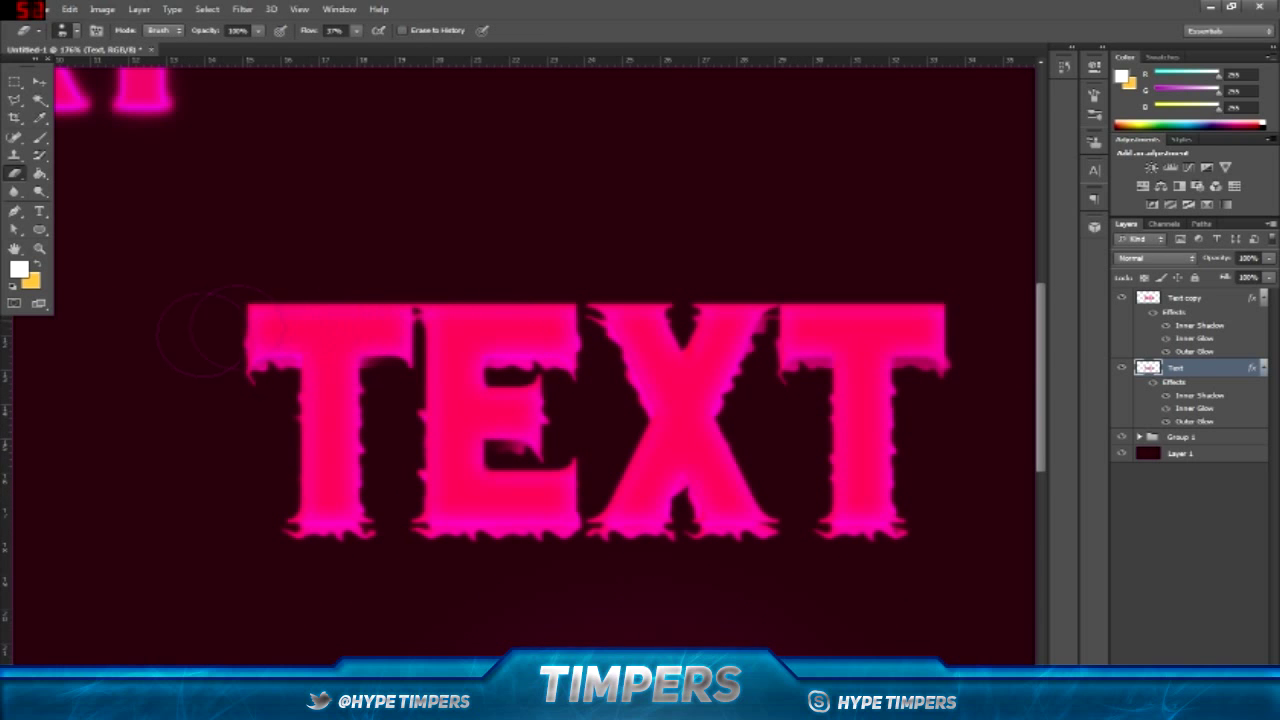
{"action": "mouse_move", "coordinate": [557, 323]}
{"action": "left_mouse_down"}
{"action": "mouse_move", "coordinate": [673, 340]}
{"action": "mouse_move", "coordinate": [990, 340]}
{"action": "left_mouse_up"}
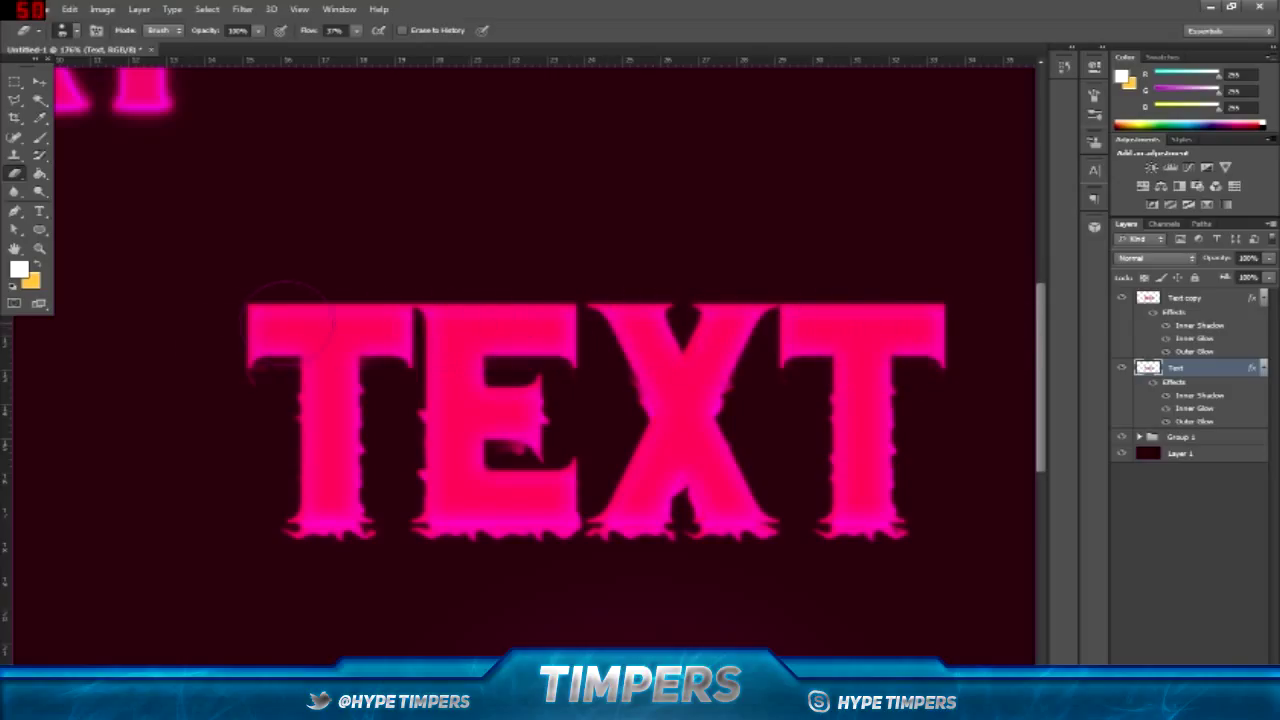
- Apply a Motion Blur to the Text layer at an angle of 79° and a distance of 5 pixels
{"action": "scroll", "coordinate": [655, 400], "scroll_direction": "down", "scroll_amount": 1}
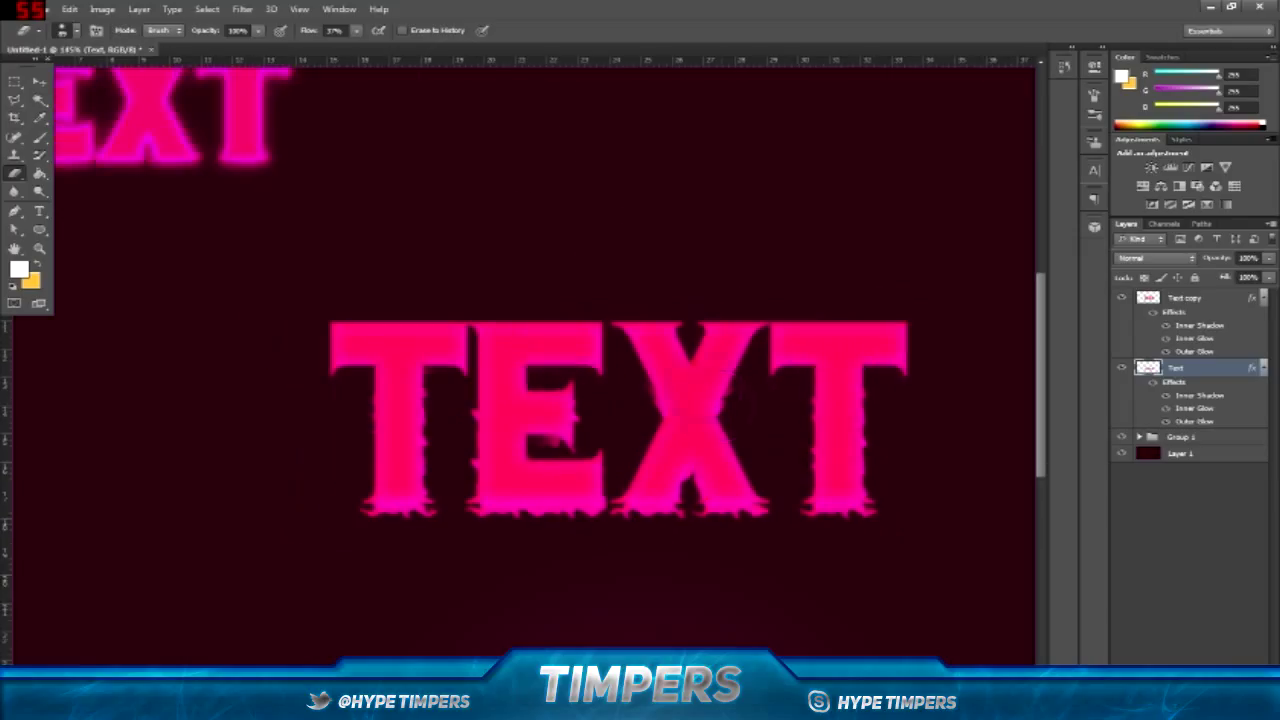
{"action": "left_click", "coordinate": [242, 9]}
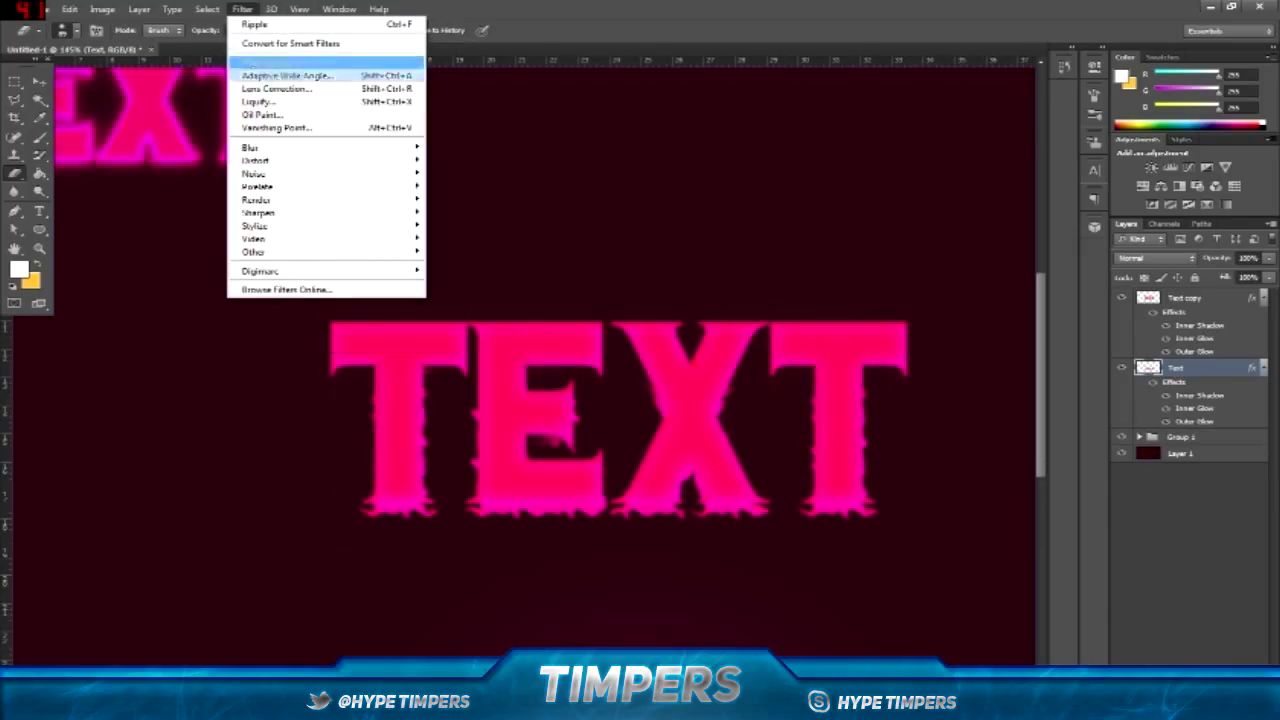
{"action": "mouse_move", "coordinate": [330, 147]}
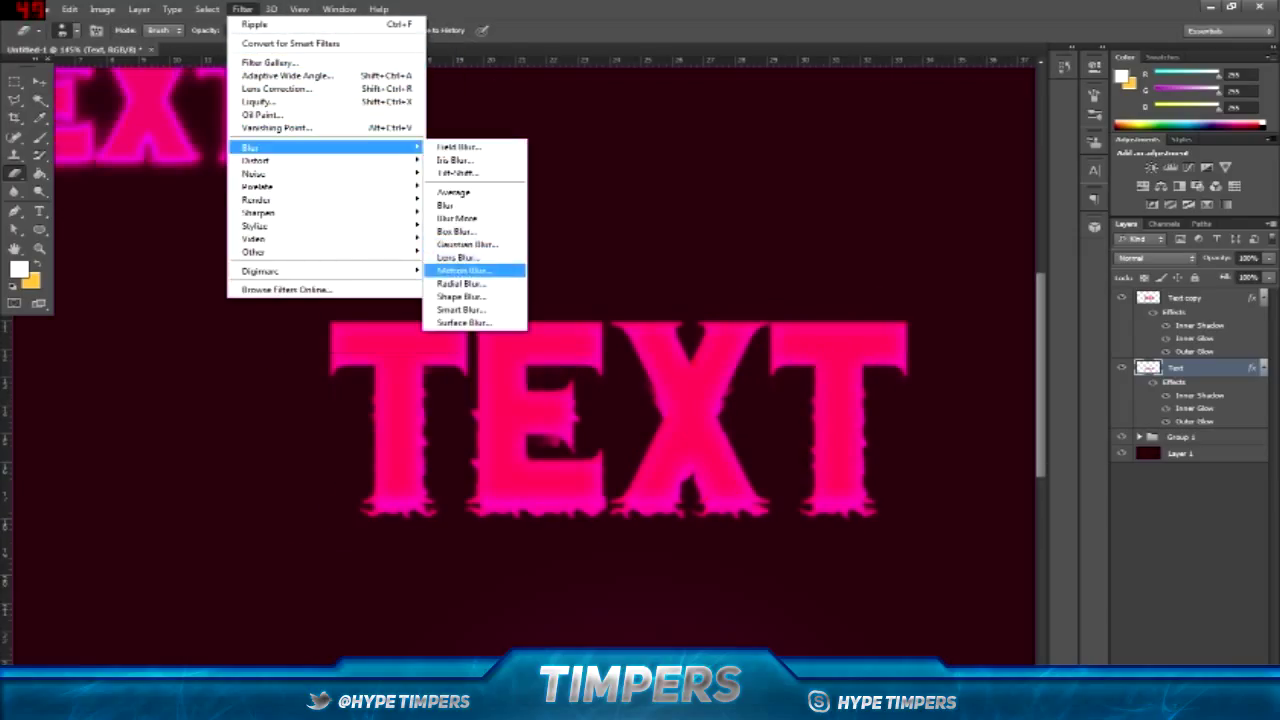
{"action": "left_click", "coordinate": [464, 270]}
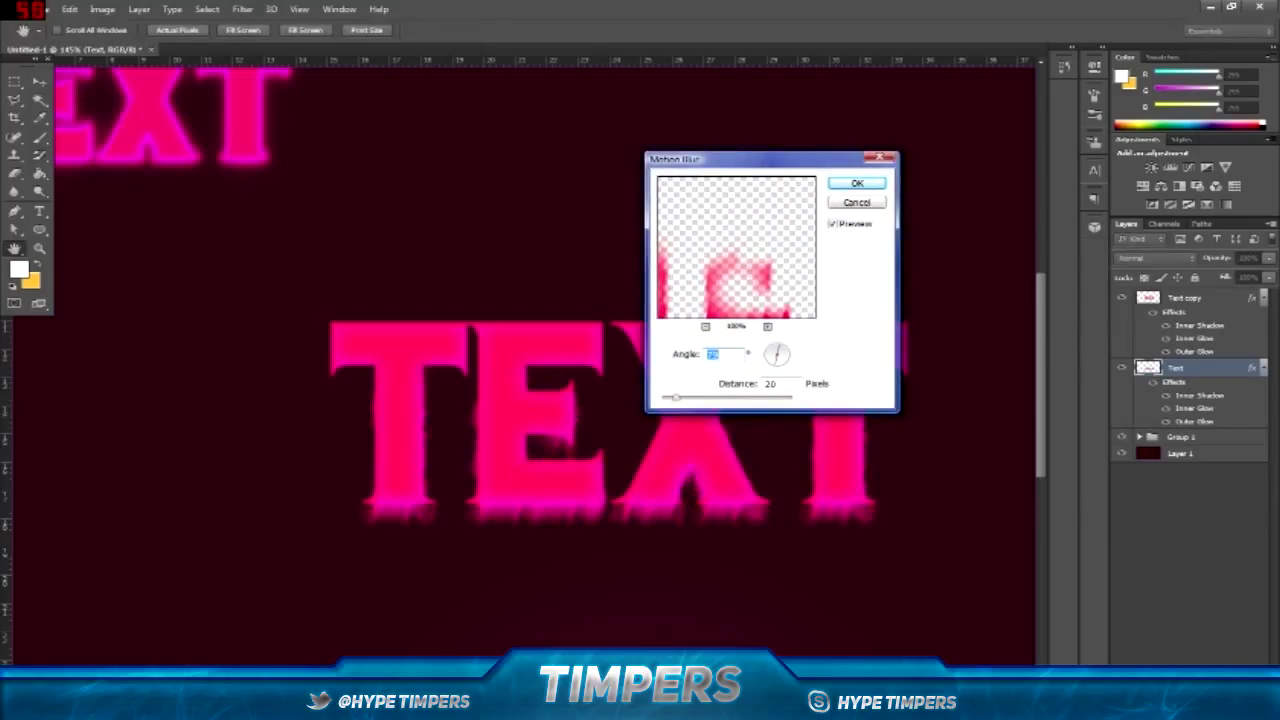
{"action": "key", "text": "Tab"}
{"action": "type", "text": "1"}
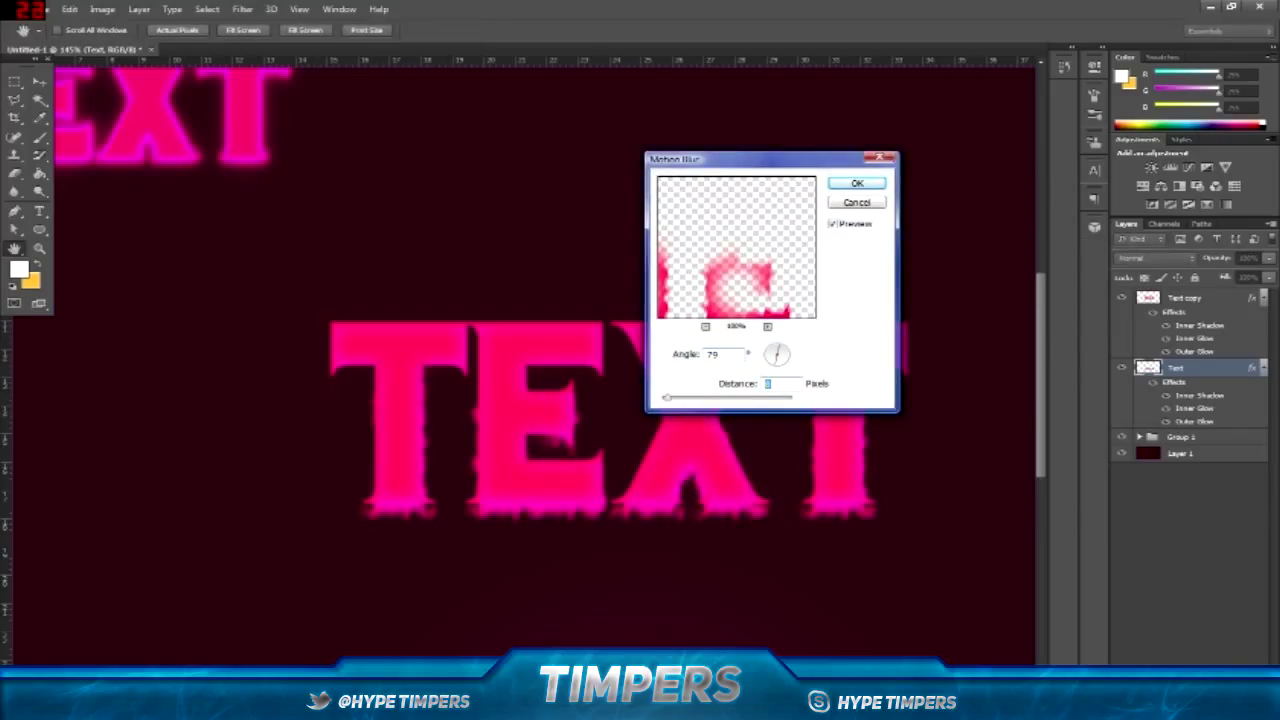
{"action": "key", "text": "Down"}
{"action": "key", "text": "Down"}
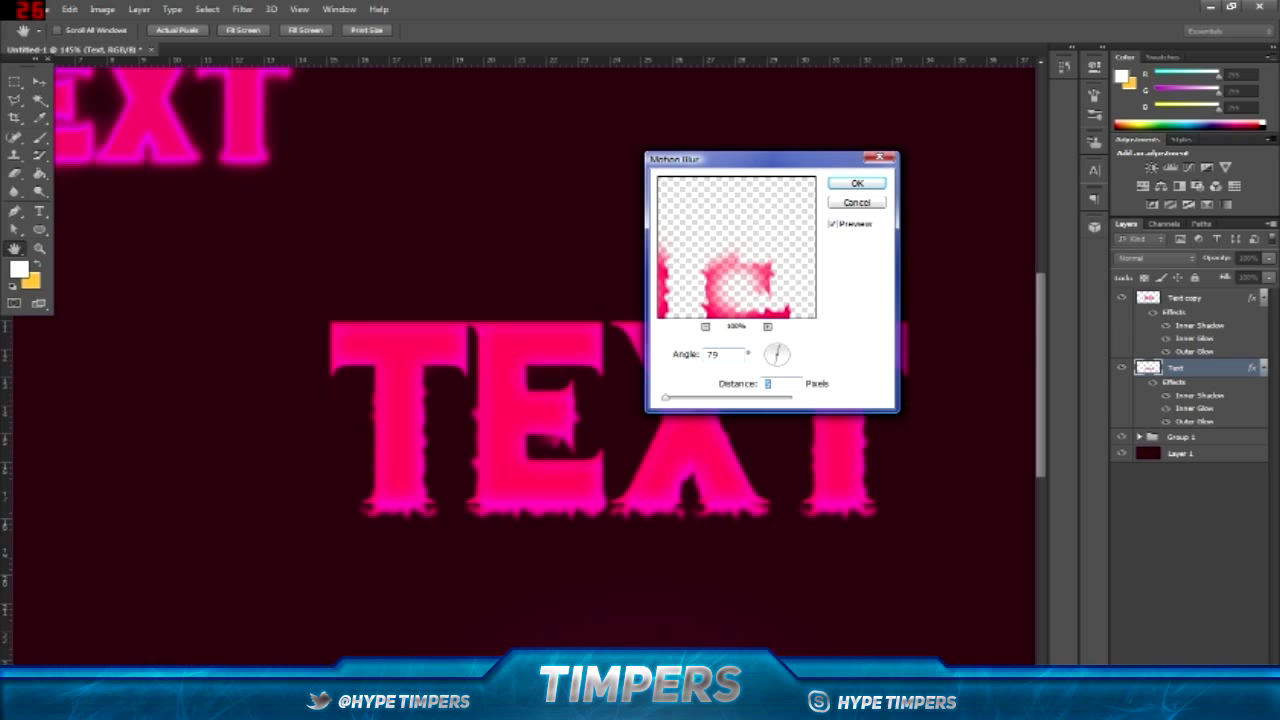
{"action": "key", "text": "Return"}
- Move the Text layer above the Text copy layer in the layer stack
{"action": "scroll", "coordinate": [271, 429], "scroll_direction": "down", "scroll_amount": 6}
{"action": "scroll", "coordinate": [287, 415], "scroll_direction": "up", "scroll_amount": 3}
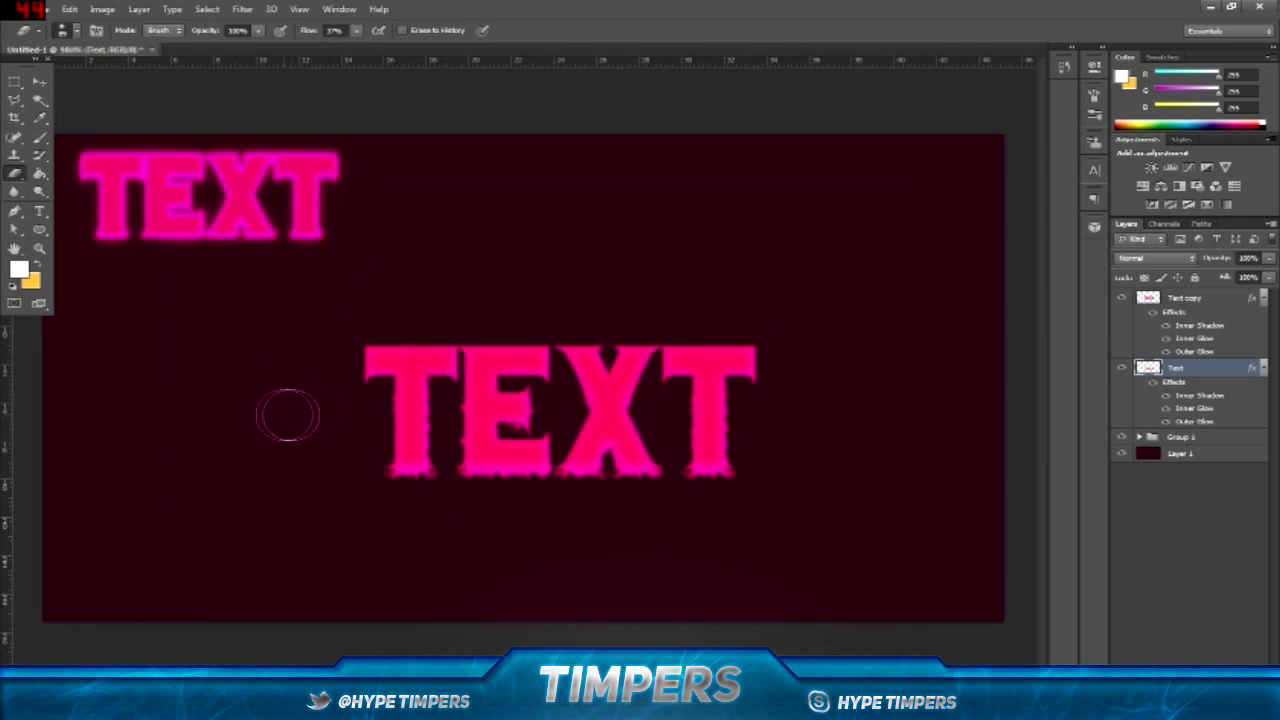
{"action": "left_click_drag", "start_coordinate": [1188, 368], "coordinate": [1192, 293]}
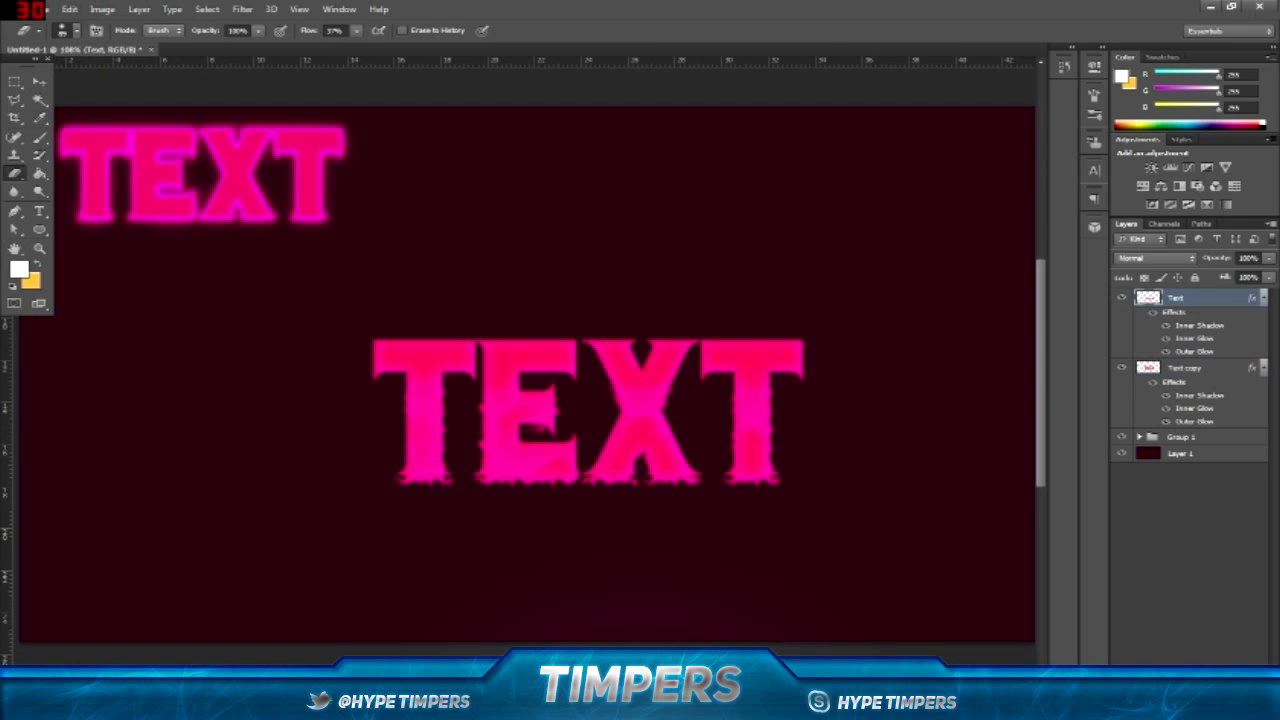
{"action": "scroll", "coordinate": [549, 486], "scroll_direction": "down", "scroll_amount": 1}
{"action": "scroll", "coordinate": [520, 469], "scroll_direction": "up", "scroll_amount": 2}
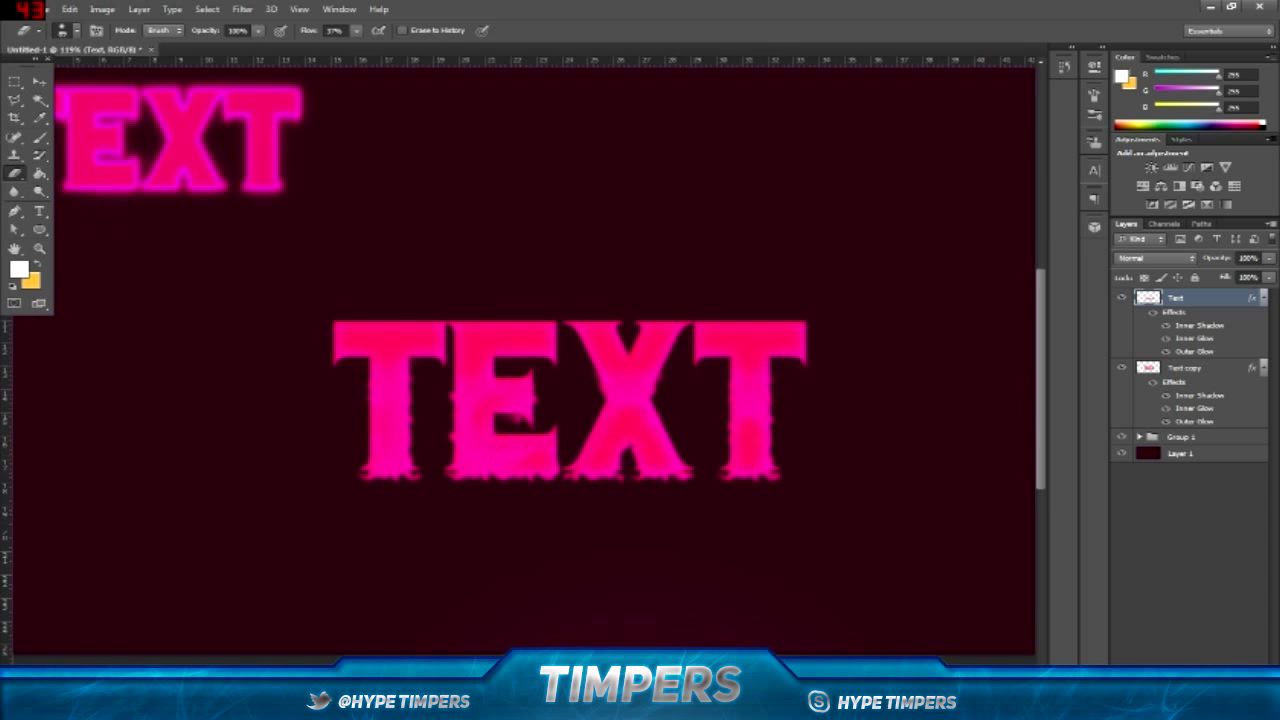
- Fade the outer upper corner of the first T on the Text copy layer with the Eraser and enlarge the eraser brush
{"action": "key", "text": "alt+bracketleft"}
{"action": "scroll", "coordinate": [751, 434], "scroll_direction": "down", "scroll_amount": 2}
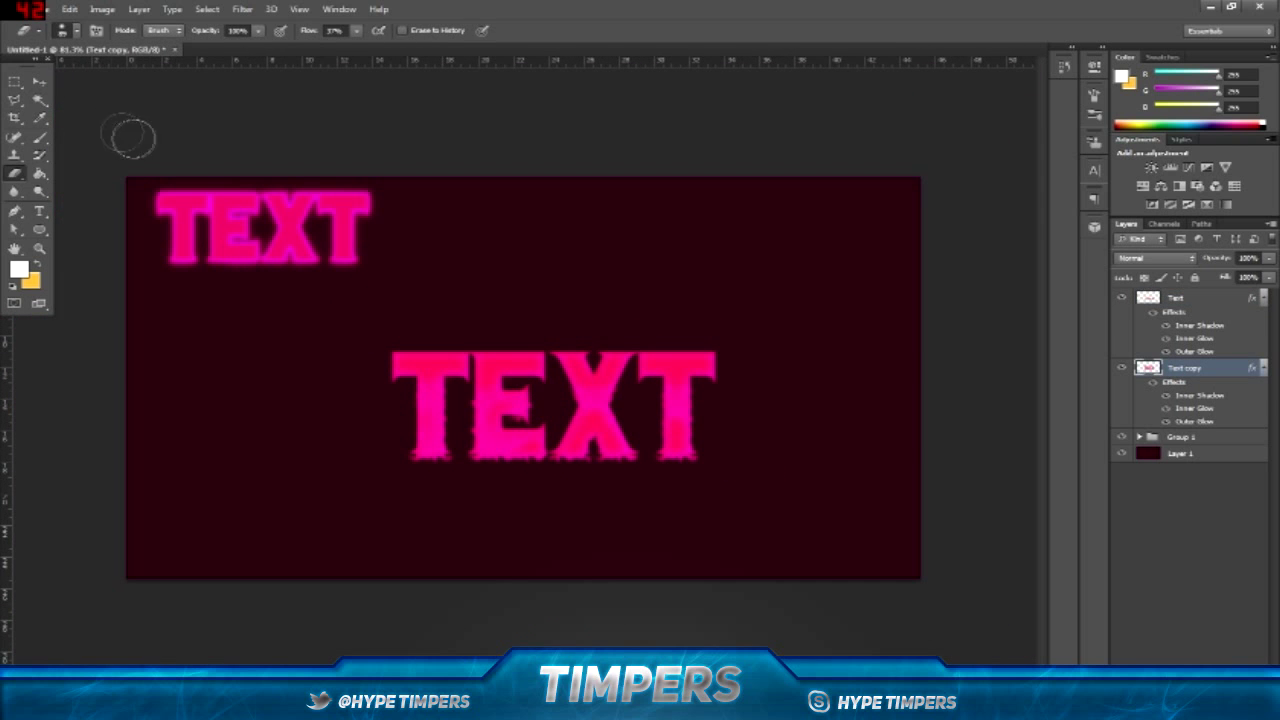
{"action": "left_click", "coordinate": [39, 81]}
{"action": "scroll", "coordinate": [466, 303], "scroll_direction": "up", "scroll_amount": 3}
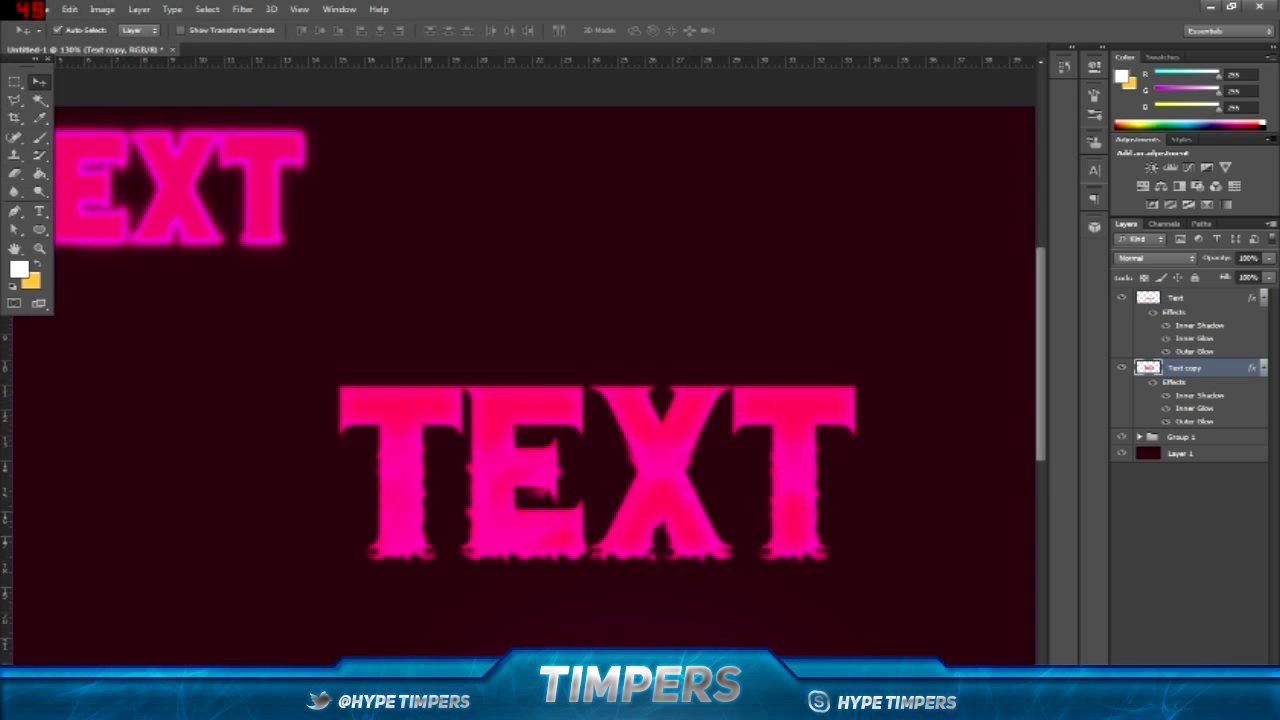
{"action": "key", "text": "e"}
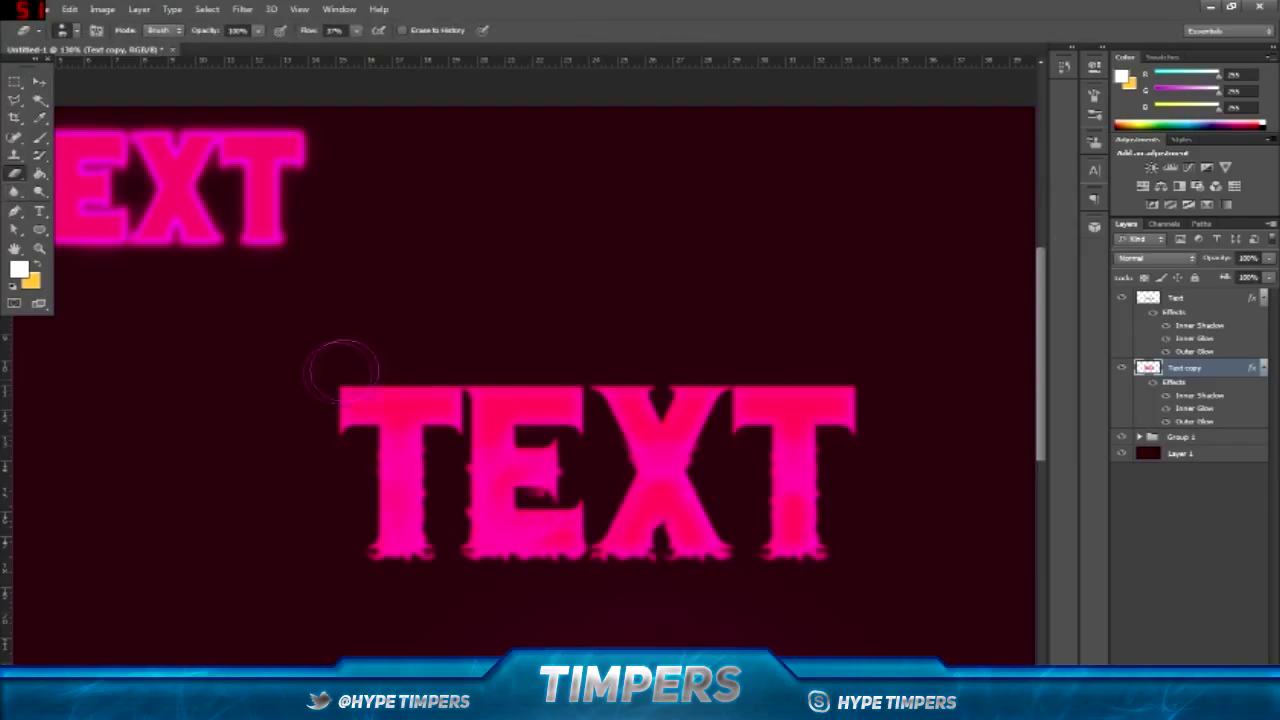
{"action": "mouse_move", "coordinate": [346, 368]}
{"action": "left_mouse_down"}
{"action": "mouse_move", "coordinate": [316, 369]}
{"action": "mouse_move", "coordinate": [401, 372]}
{"action": "mouse_move", "coordinate": [340, 370]}
{"action": "left_mouse_up"}
{"action": "key", "text": "bracketright"}
{"action": "key", "text": "bracketright"}
{"action": "scroll", "coordinate": [317, 367], "scroll_direction": "up", "scroll_amount": 3}
{"action": "left_click", "coordinate": [380, 365], "text": "ctrl"}
{"action": "left_click", "coordinate": [400, 373]}
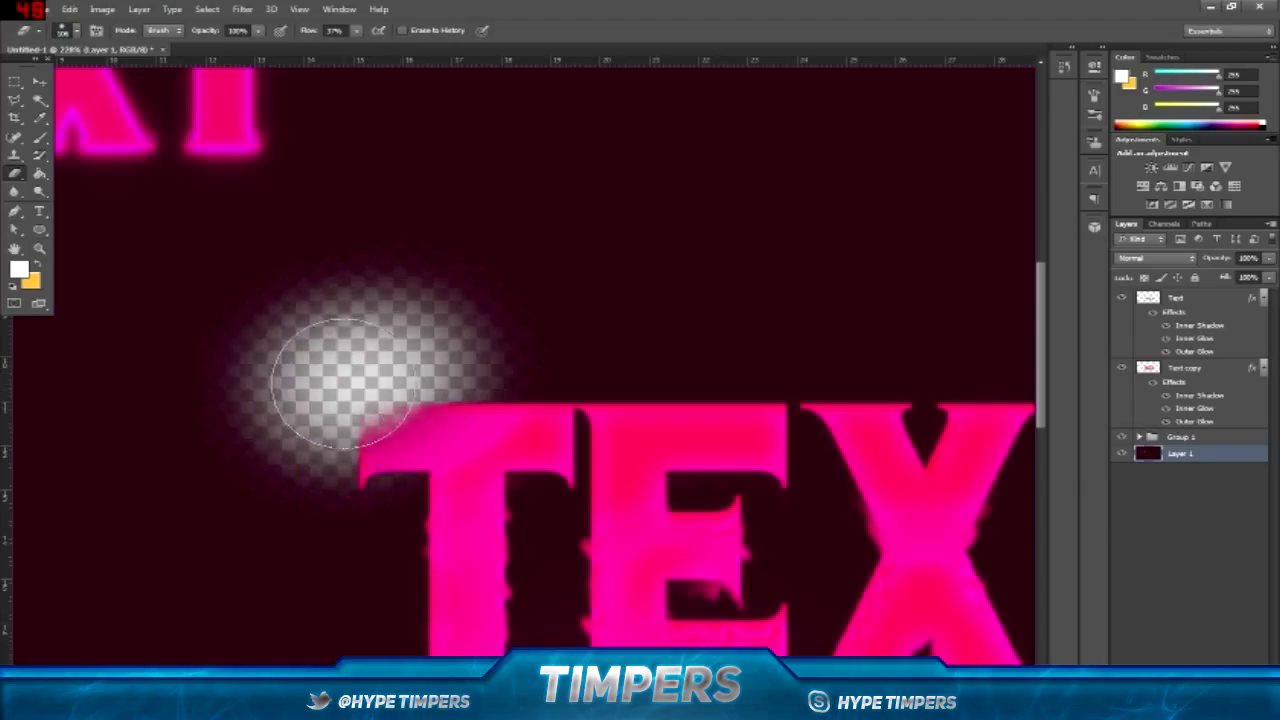
{"action": "key", "text": "ctrl+z"}
- Try to fade the upper edge of the first letters by erasing on both the Text and Text copy layers
{"action": "left_click", "coordinate": [456, 408], "text": "ctrl"}
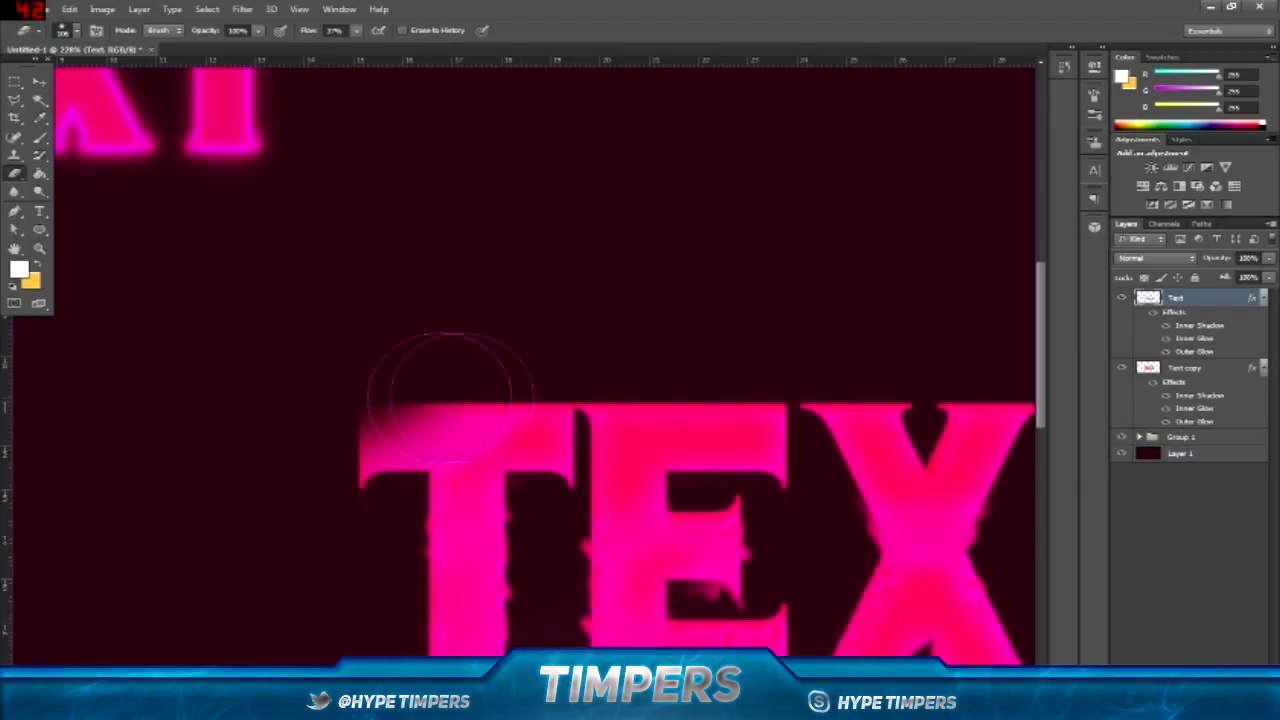
{"action": "left_click_drag", "start_coordinate": [345, 376], "coordinate": [435, 376]}
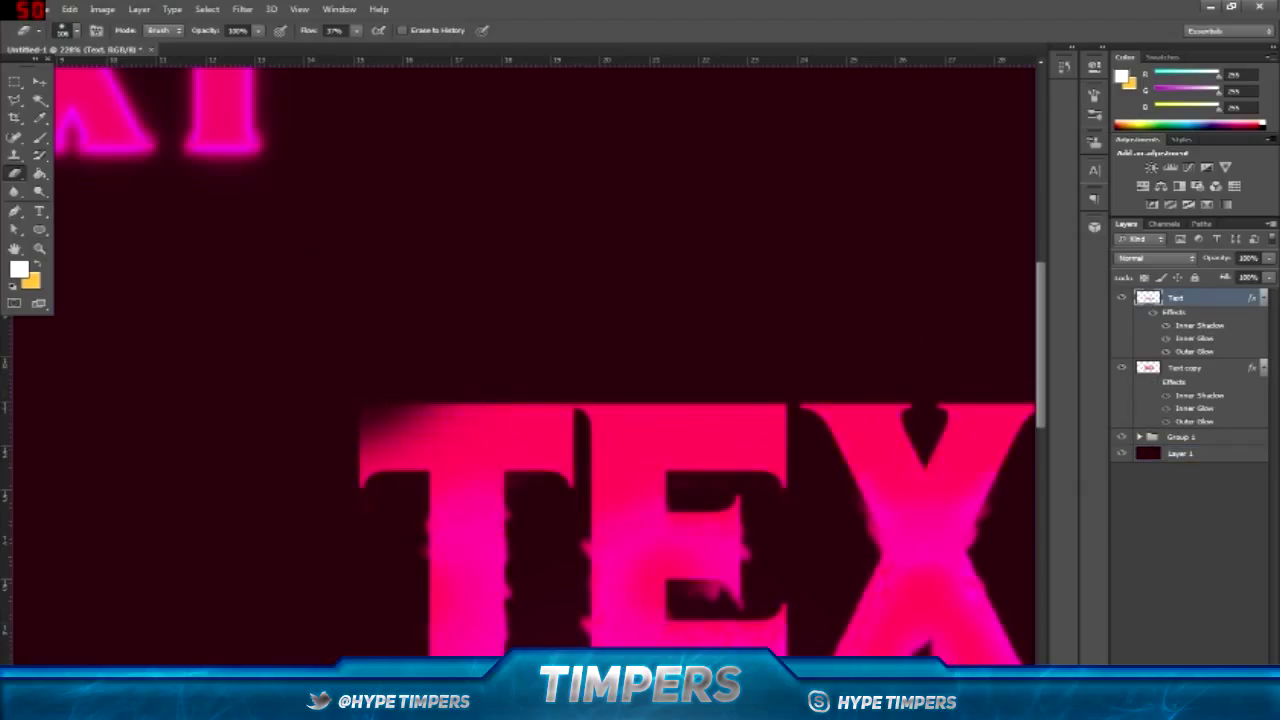
{"action": "key", "text": "alt+bracketleft"}
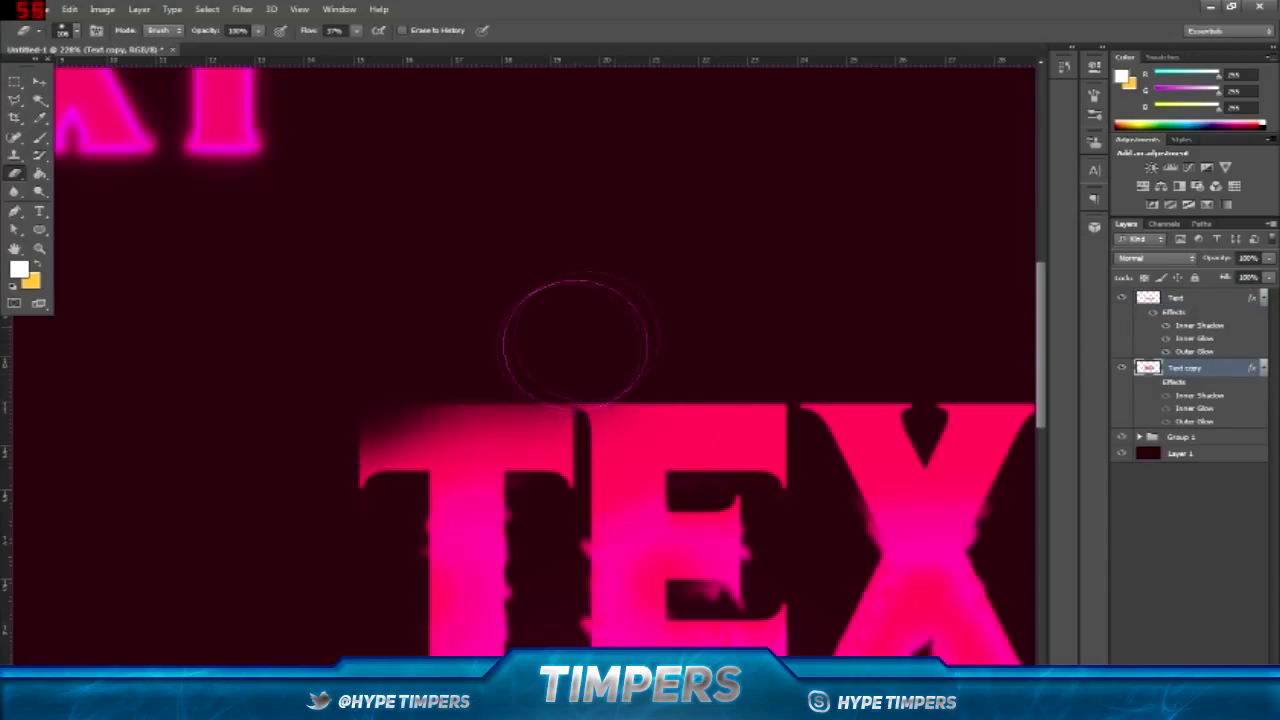
{"action": "mouse_move", "coordinate": [343, 388]}
{"action": "left_mouse_down"}
{"action": "mouse_move", "coordinate": [351, 359]}
{"action": "mouse_move", "coordinate": [405, 352]}
{"action": "left_mouse_up"}
{"action": "scroll", "coordinate": [517, 300], "scroll_direction": "down", "scroll_amount": 3}
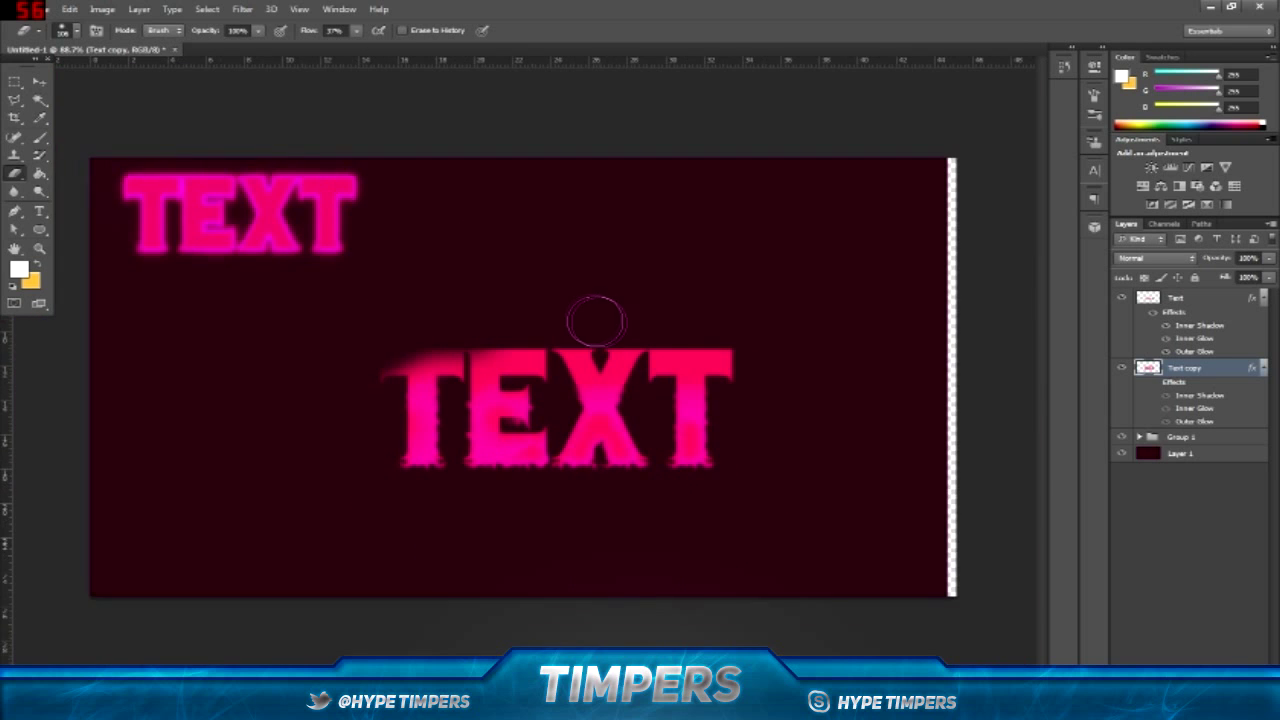
{"action": "scroll", "coordinate": [625, 335], "scroll_direction": "up", "scroll_amount": 2}
- Undo the last eraser strokes on the Text and Text copy layers and switch to the Move tool
{"action": "key", "text": "ctrl+alt+z"}
{"action": "key", "text": "ctrl+alt+z"}
{"action": "key", "text": "ctrl+alt+z"}
{"action": "key", "text": "ctrl+alt+z"}
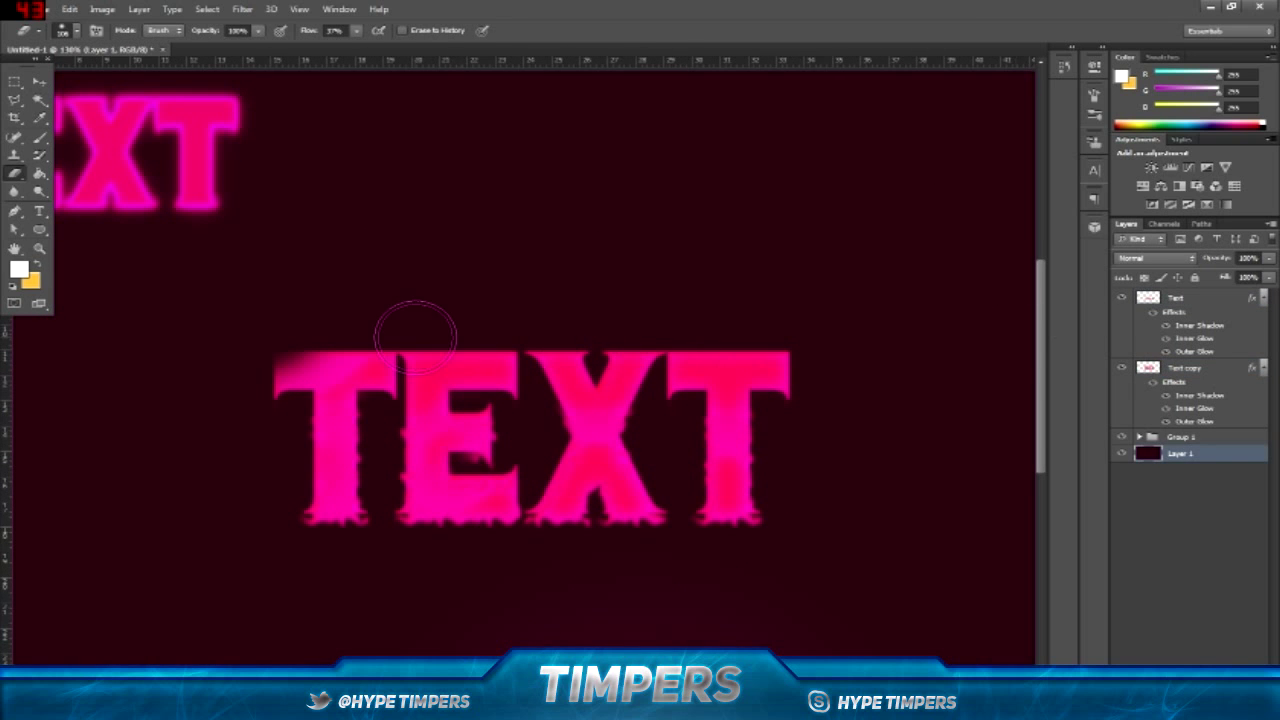
{"action": "scroll", "coordinate": [414, 334], "scroll_direction": "down", "scroll_amount": 2}
{"action": "key", "text": "v"}
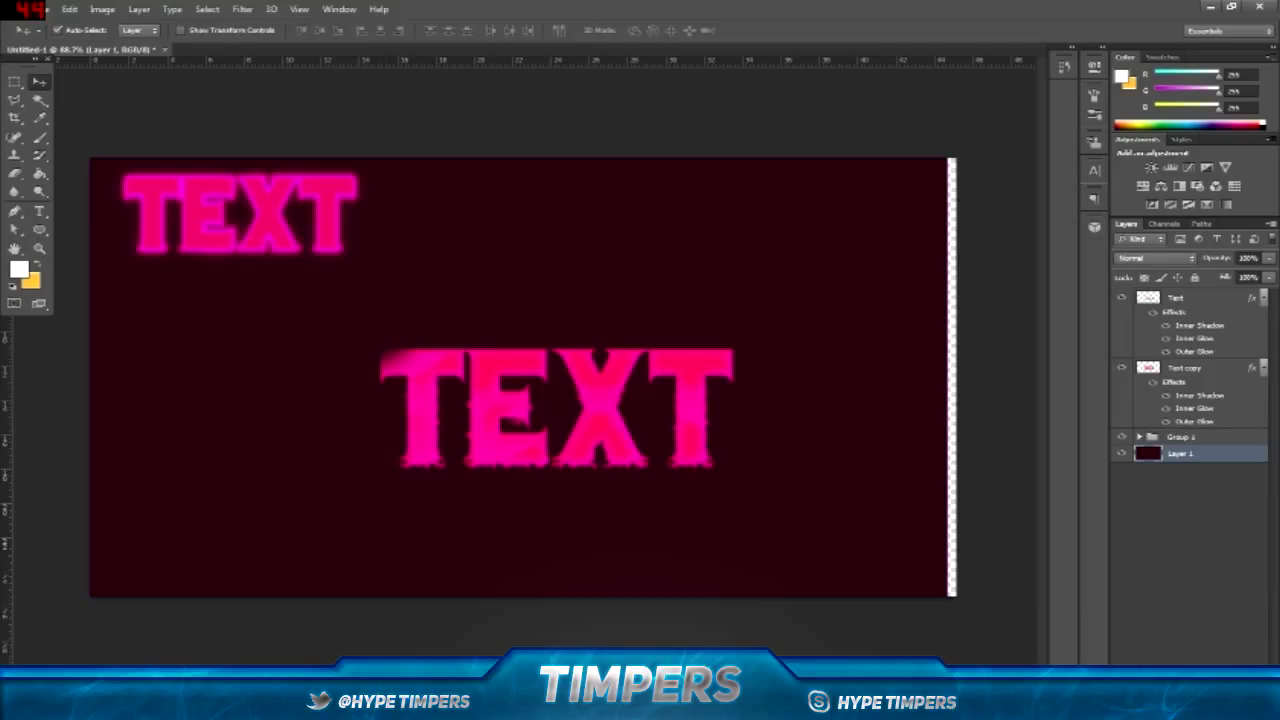
- Group the Text and Text copy layers and move the group up into the right half of the canvas
{"action": "left_click", "coordinate": [1185, 368]}
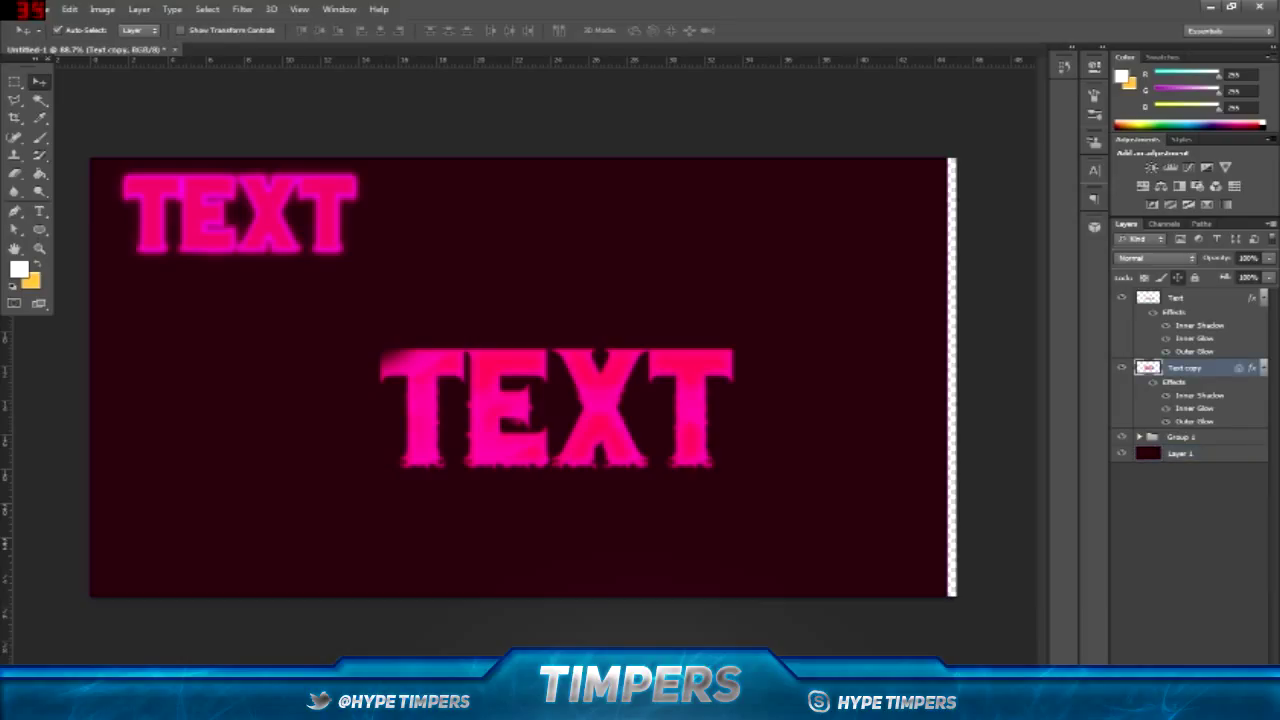
{"action": "key", "text": "alt+shift+bracketright"}
{"action": "key", "text": "ctrl+g"}
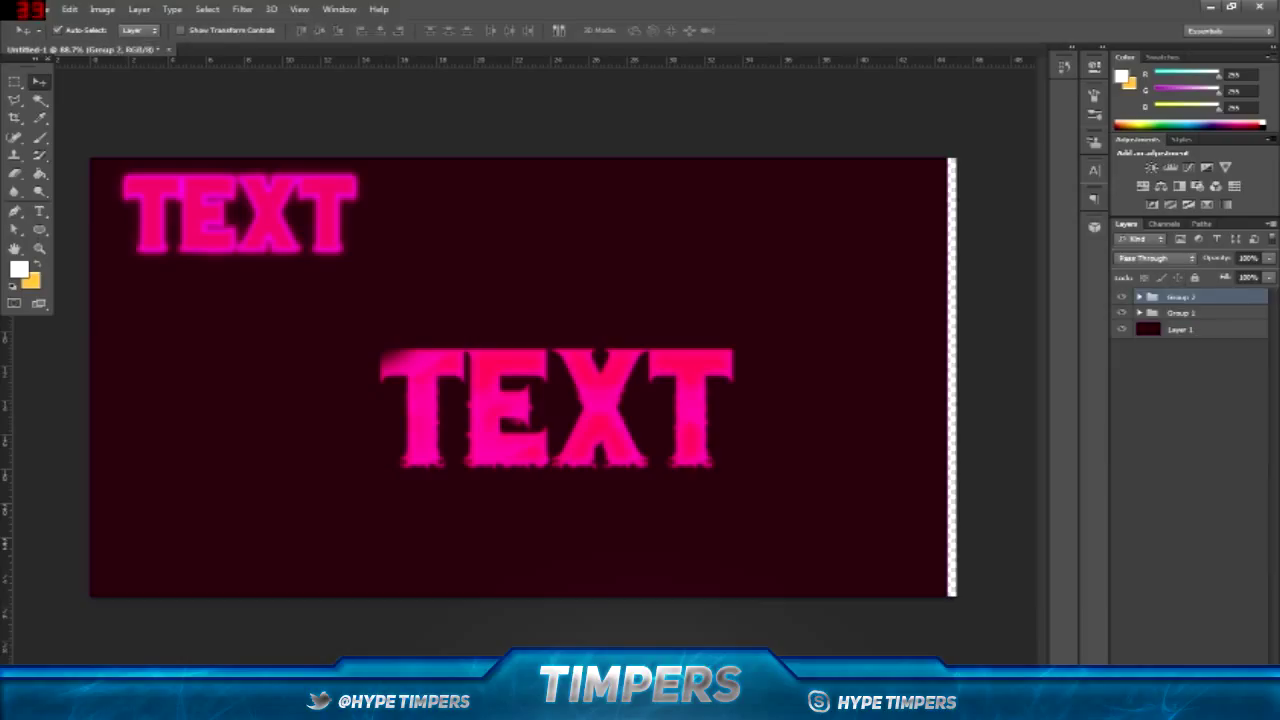
{"action": "key", "text": "ctrl+t"}
{"action": "left_click_drag", "start_coordinate": [514, 409], "coordinate": [610, 347]}
{"action": "key", "text": "Return"}
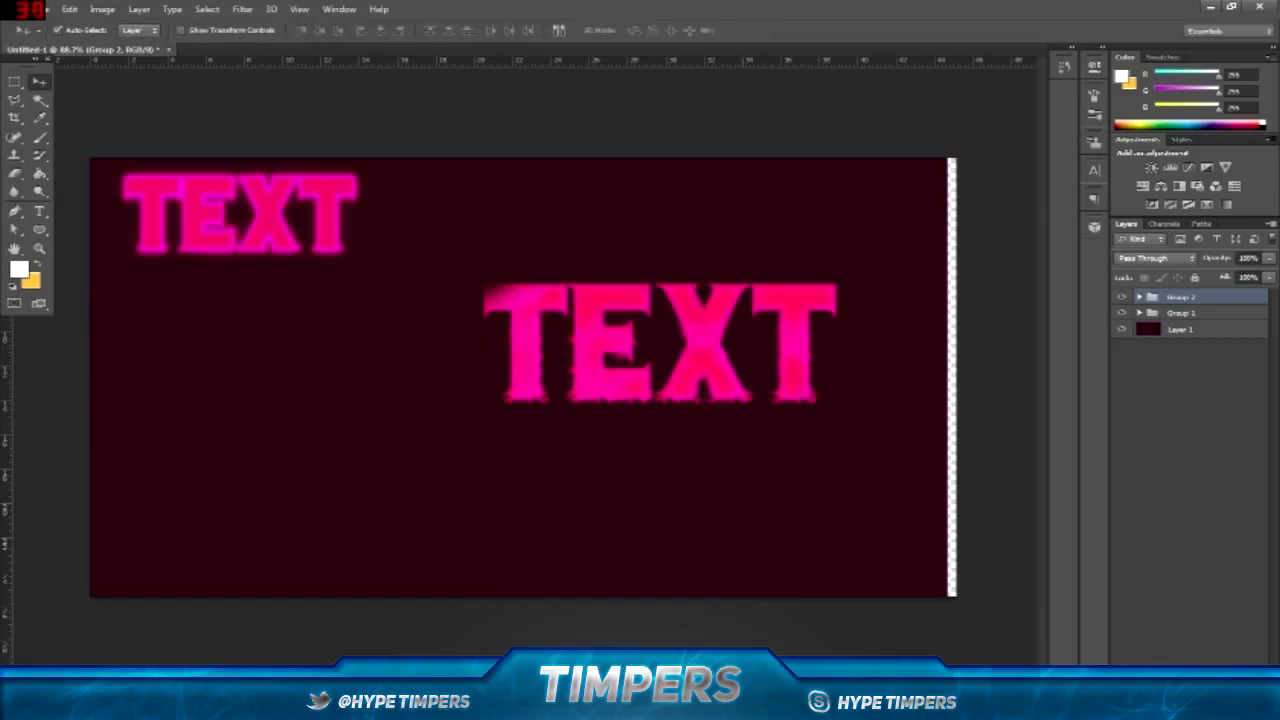
- Shift the Layer 1 background to cover the transparent strip at the canvas edge, and try moving the TEXT copy layer down
{"action": "left_click", "coordinate": [775, 468]}
{"action": "left_click_drag", "start_coordinate": [284, 206], "coordinate": [286, 349]}
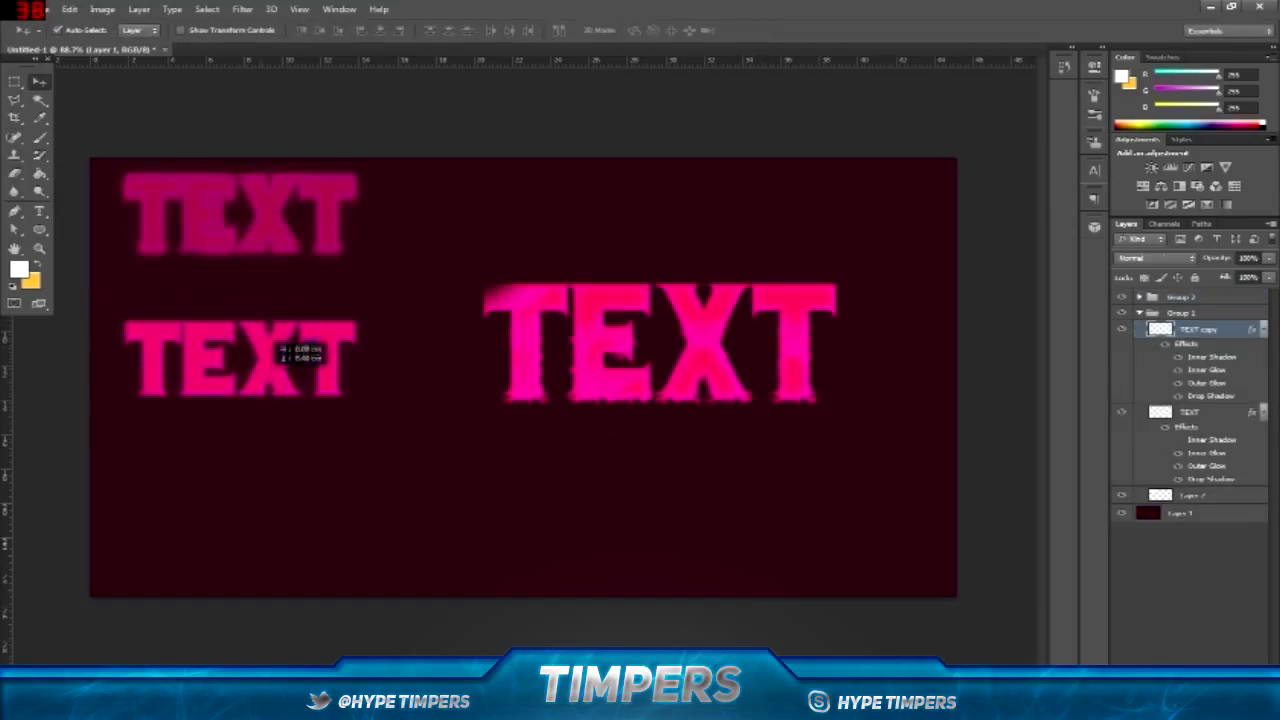
{"action": "key", "text": "ctrl+z"}
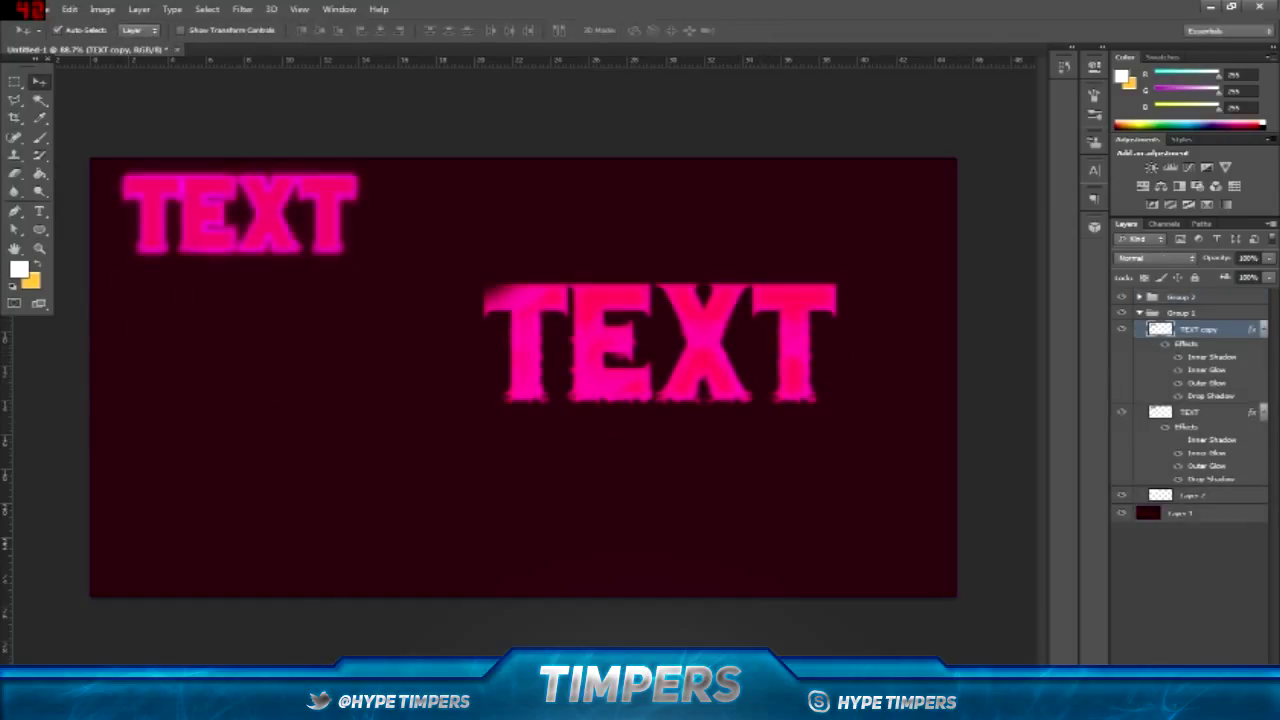
- Enlarge Group 1 and move it down so the first text effect sits beside the second one
{"action": "left_click", "coordinate": [1181, 313]}
{"action": "key", "text": "ctrl+t"}
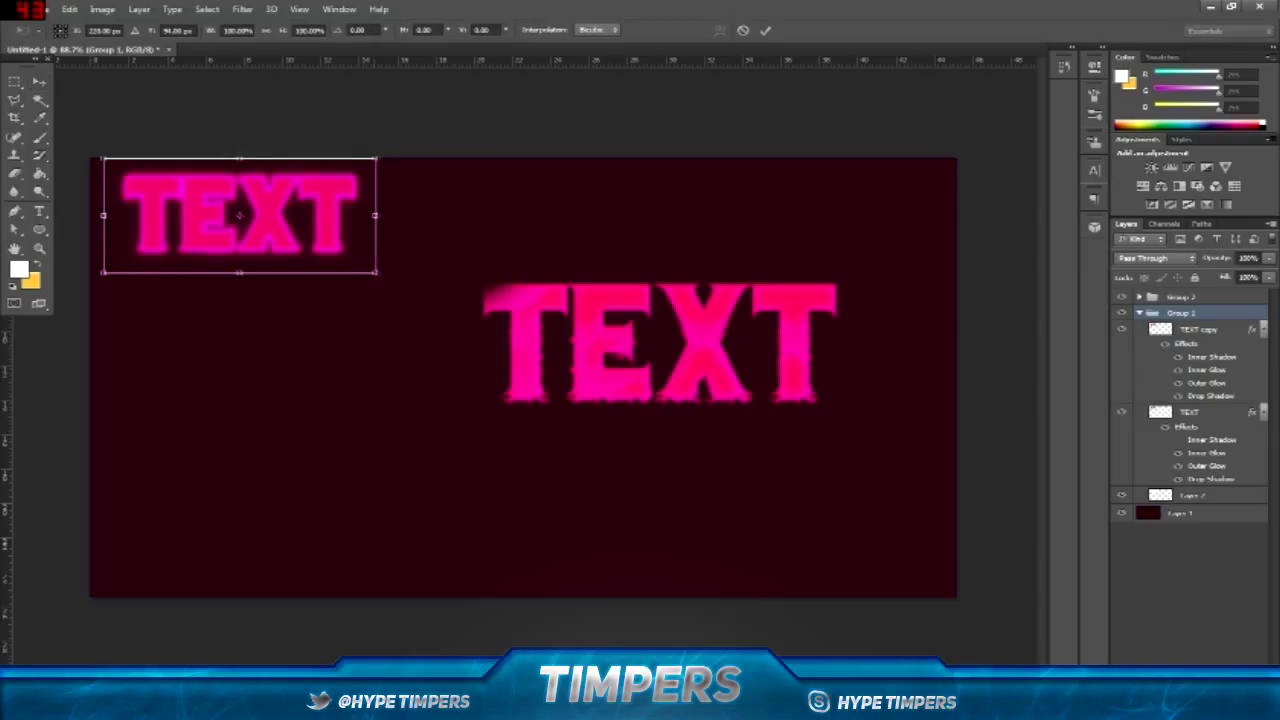
{"action": "left_click_drag", "start_coordinate": [376, 272], "coordinate": [472, 313]}
{"action": "left_click_drag", "start_coordinate": [438, 208], "coordinate": [450, 292]}
{"action": "key", "text": "Return"}
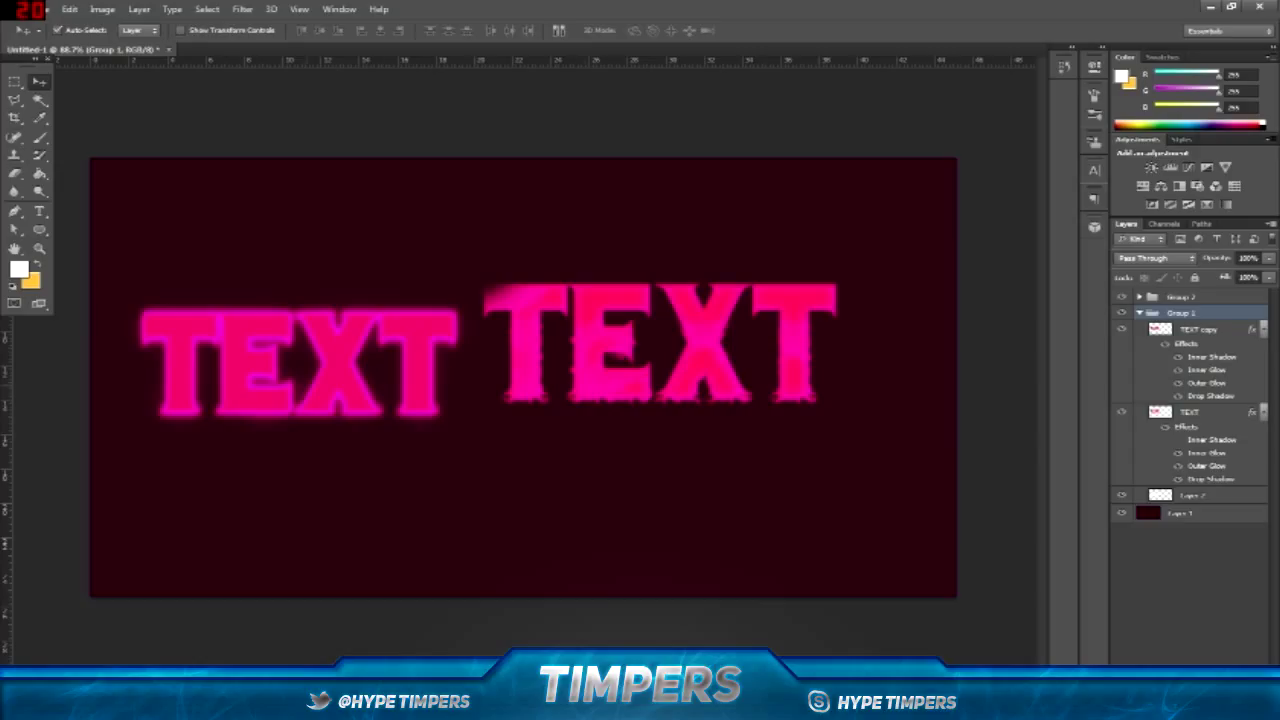
{"action": "scroll", "coordinate": [526, 377], "scroll_direction": "up", "scroll_amount": 1}
{"action": "scroll", "coordinate": [405, 605], "scroll_direction": "down", "scroll_amount": 6}
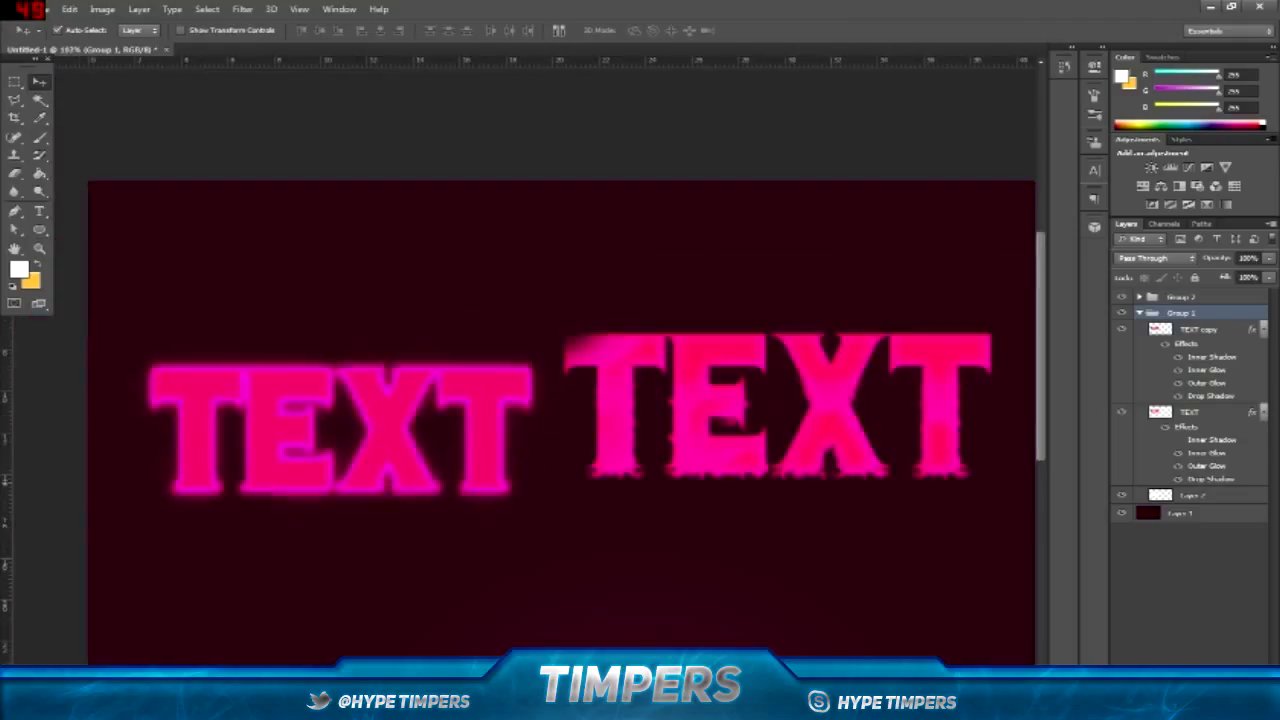